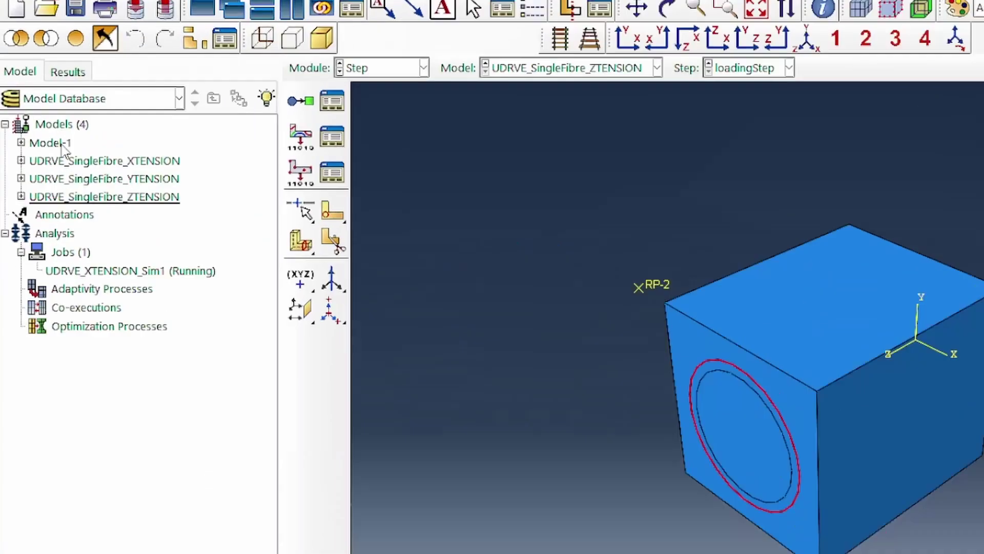
# Copy Model-1 to a new model named UDRVE_SingleFibre_XYSHEAR
pyautogui.rightClick(38, 116)
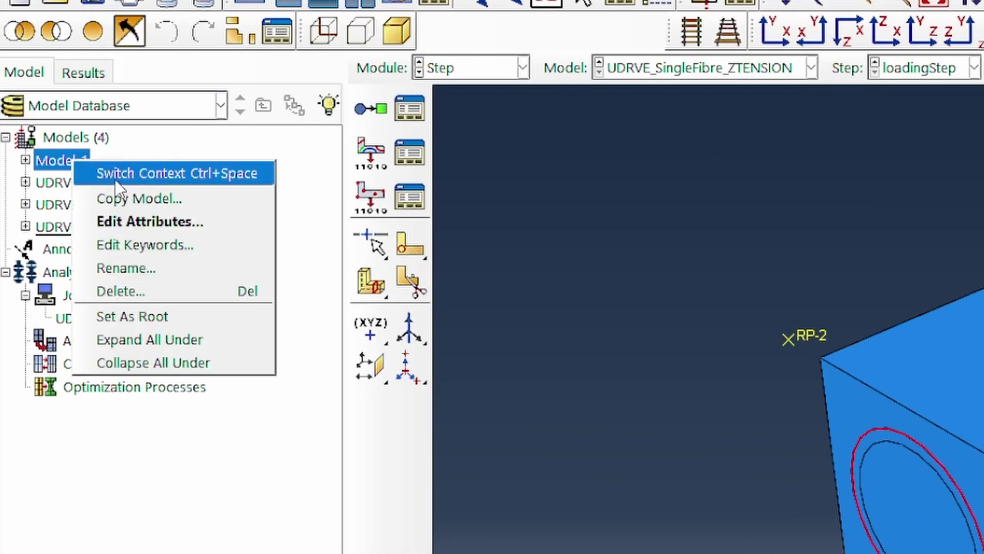
pyautogui.click(76, 135)
pyautogui.write('UDRVE_SingleFibre_XYSHEAR')
pyautogui.click(732, 248)
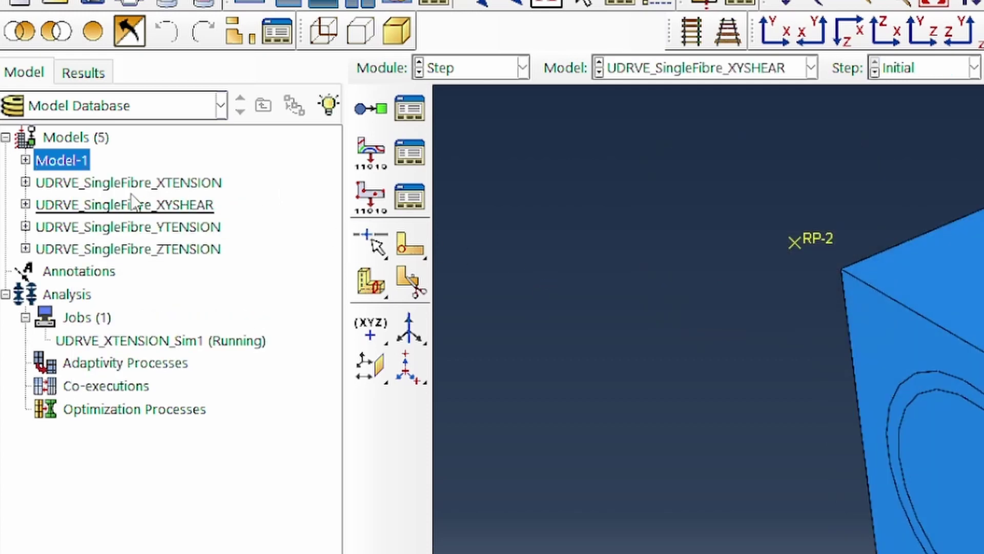
# Start a Displacement/Rotation boundary condition named XYShearLoad in loadingStep of the UDRVE_SingleFibre_XYSHEAR model
pyautogui.click(26, 204)
pyautogui.scroll(-3, 169, 369)
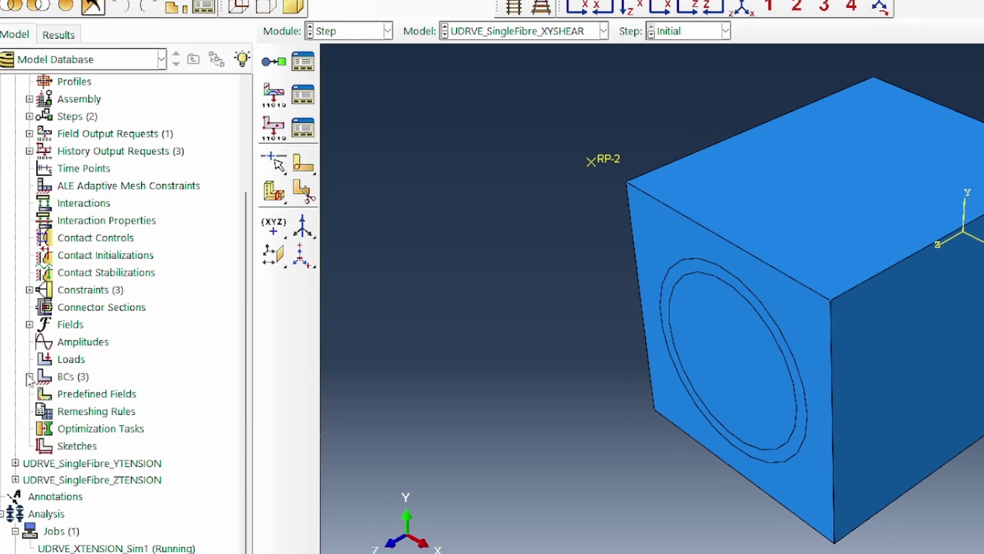
pyautogui.click(75, 378)
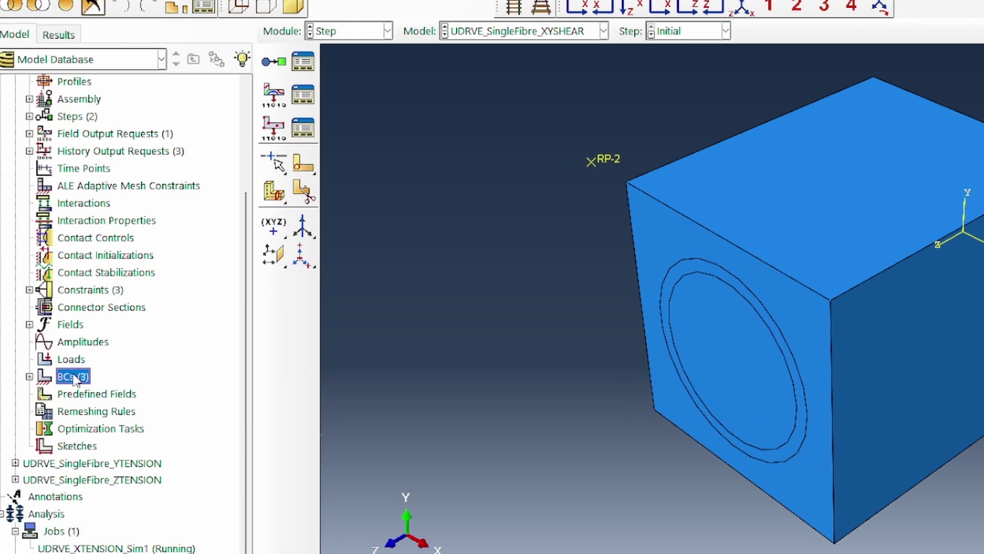
pyautogui.doubleClick(75, 378)
pyautogui.write('x')
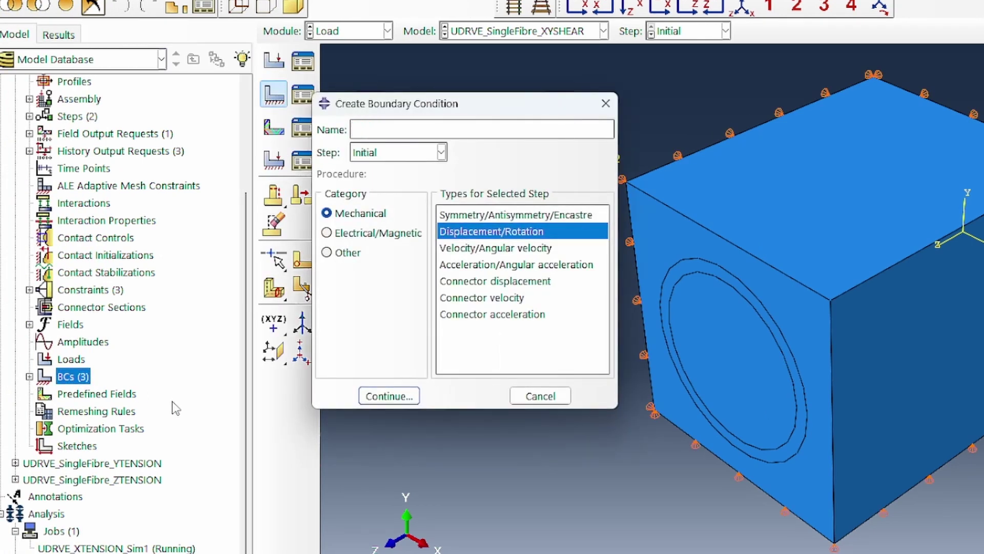
pyautogui.write('Ys')
pyautogui.press('BackSpace')
pyautogui.write('ShearLoad')
pyautogui.click(441, 152)
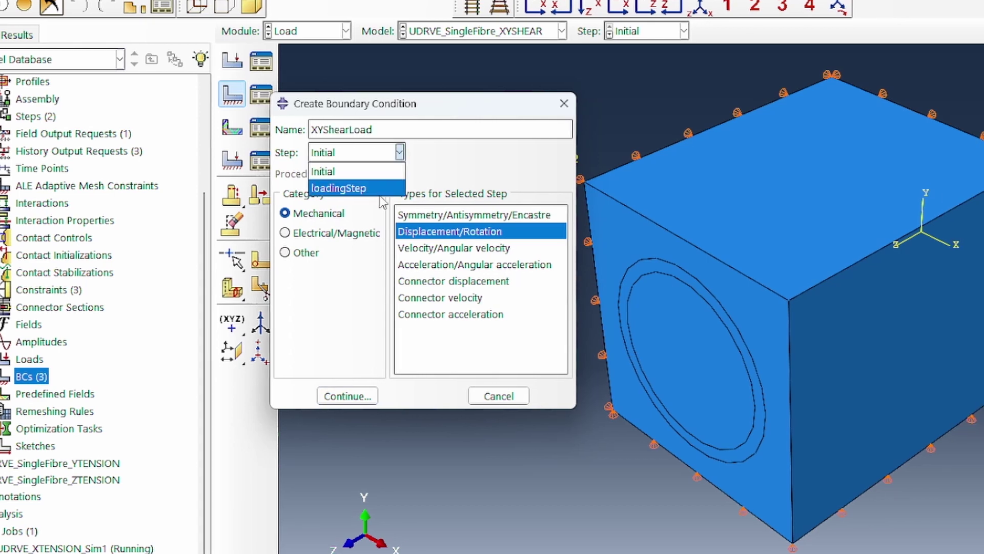
pyautogui.click(380, 189)
pyautogui.click(342, 401)
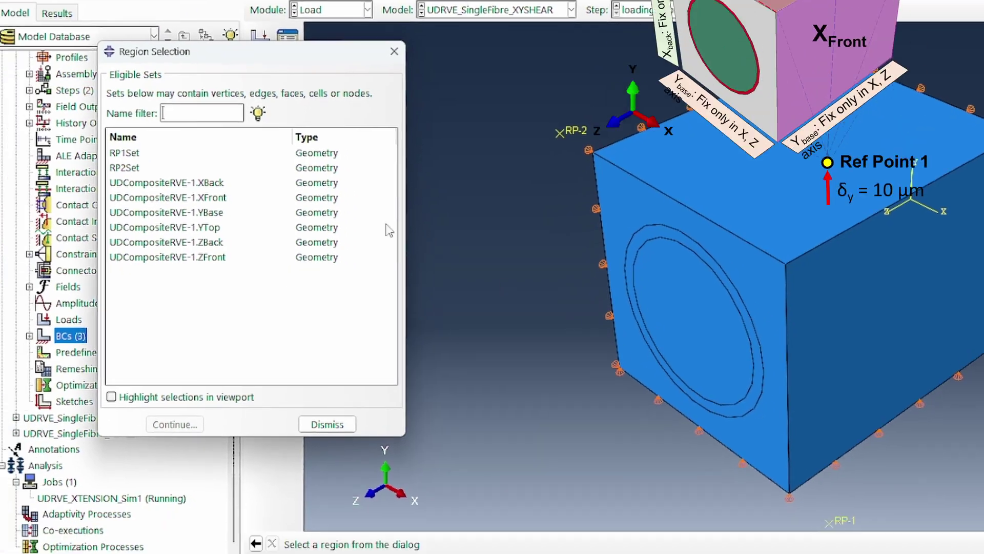
# Apply the XYShearLoad boundary condition to RP1Set with the U2 displacement prescribed
pyautogui.click(92, 184)
pyautogui.click(176, 425)
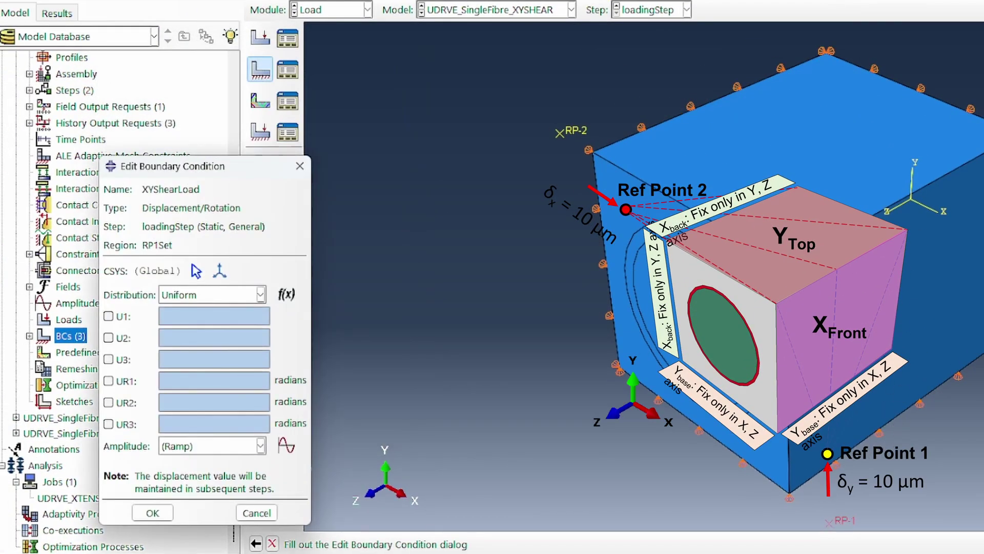
pyautogui.click(116, 338)
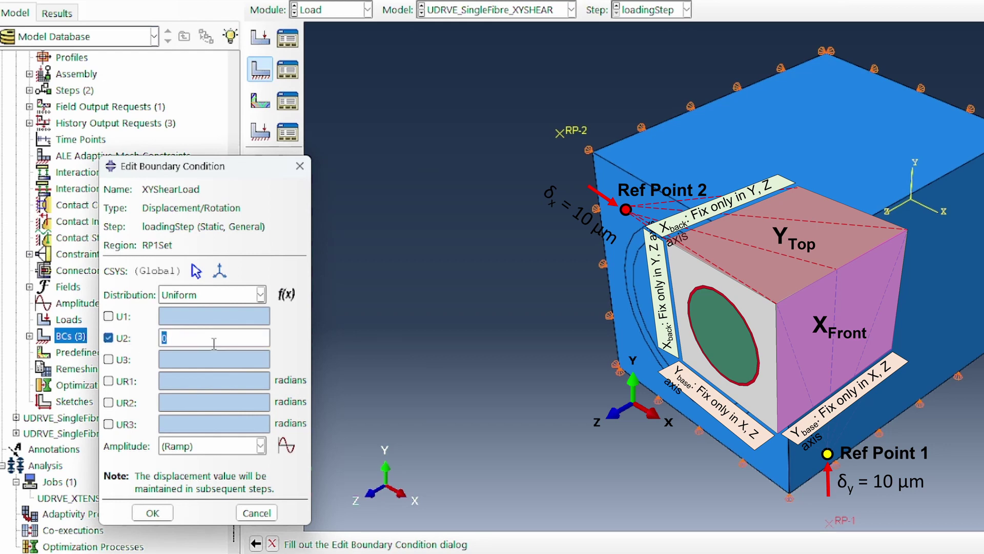
pyautogui.click(152, 513)
# Rename the XEquation constraint of the XY shear model to XYShearEquation
pyautogui.scroll(-2, 849, 498)
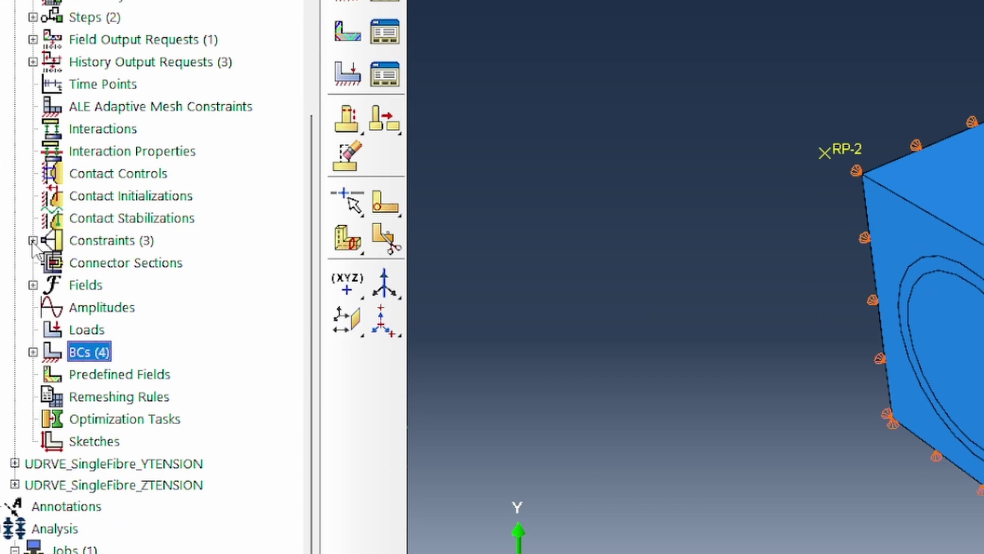
pyautogui.click(29, 254)
pyautogui.click(72, 288)
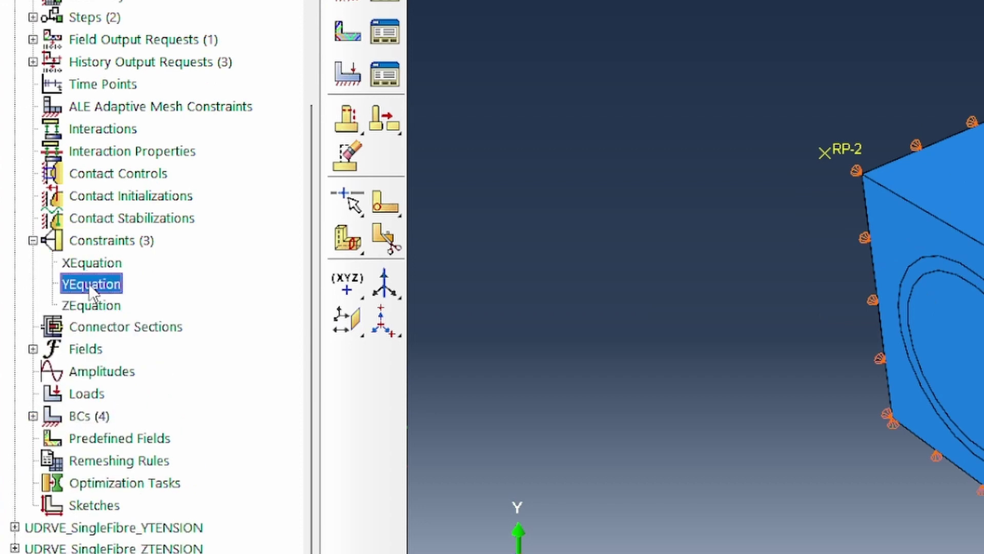
pyautogui.doubleClick(92, 262)
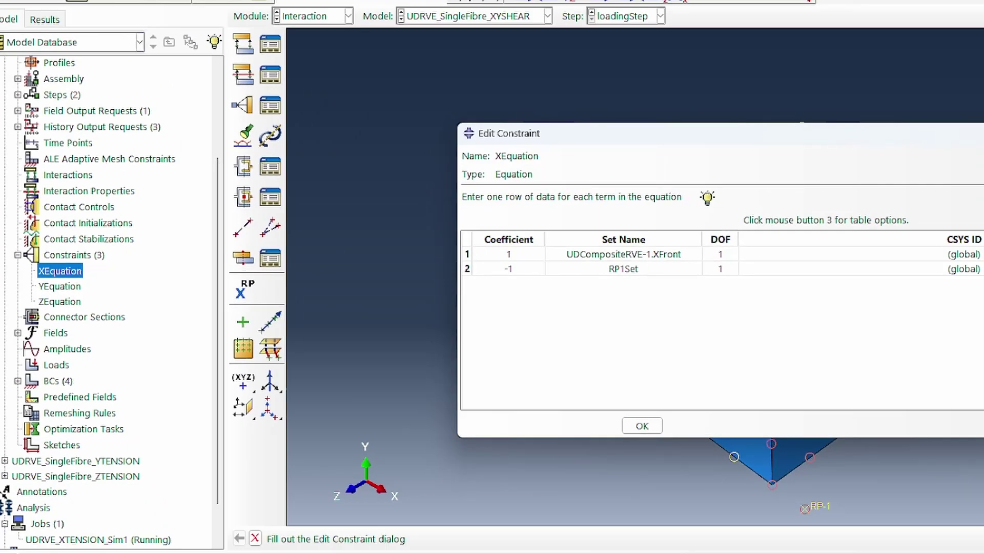
pyautogui.click(643, 426)
pyautogui.rightClick(49, 271)
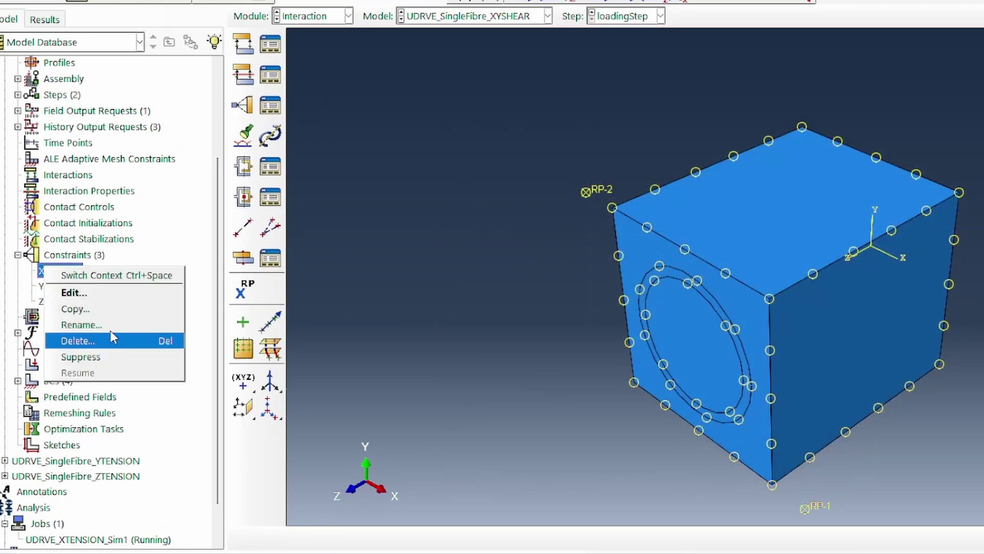
pyautogui.click(82, 324)
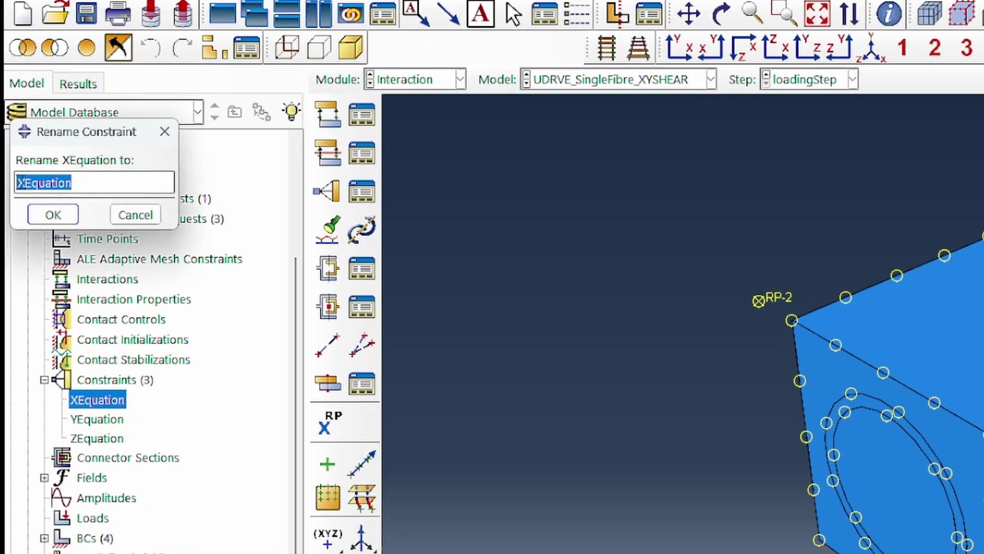
pyautogui.click(24, 183)
pyautogui.write('YShear')
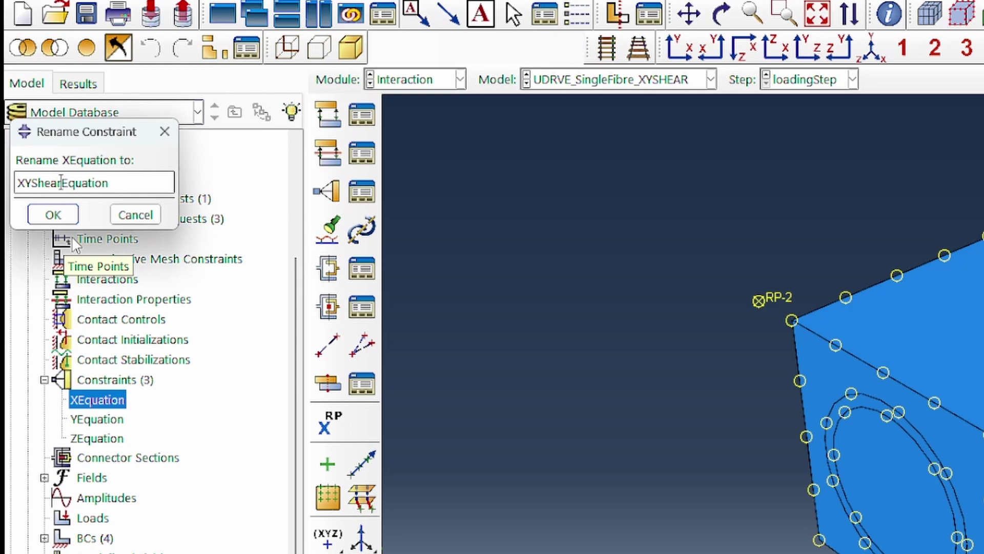
pyautogui.press('Return')
# Set the DOF of both the XFront and RP1Set terms in XYShearEquation to 2
pyautogui.moveTo(930, 227); pyautogui.dragTo(373, 114)
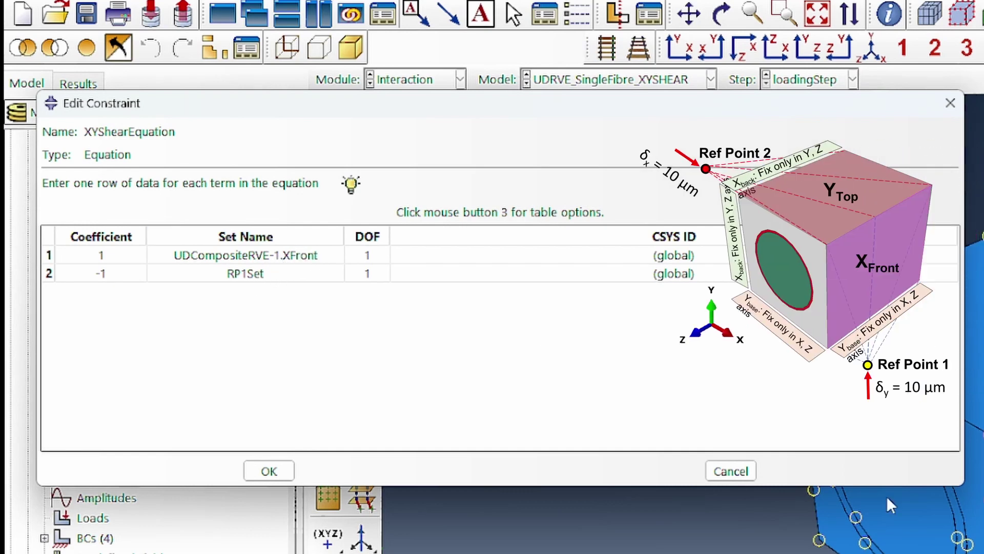
pyautogui.doubleClick(369, 255)
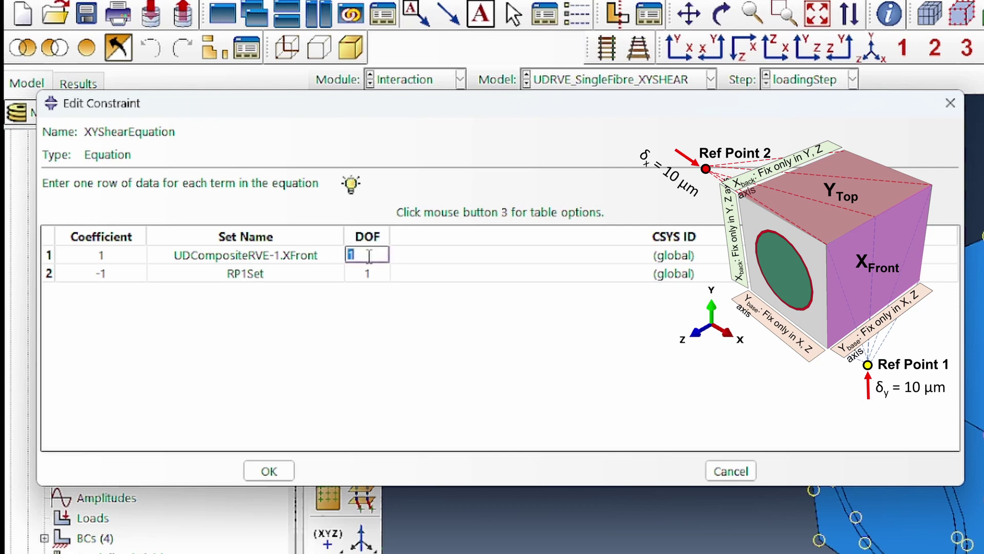
pyautogui.click(366, 274)
pyautogui.write('2')
pyautogui.press('Return')
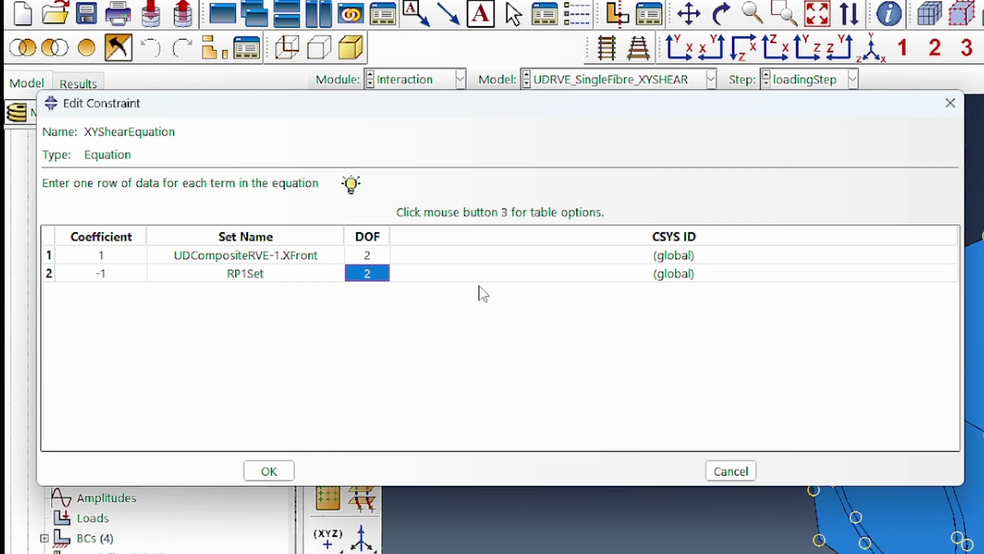
pyautogui.click(267, 470)
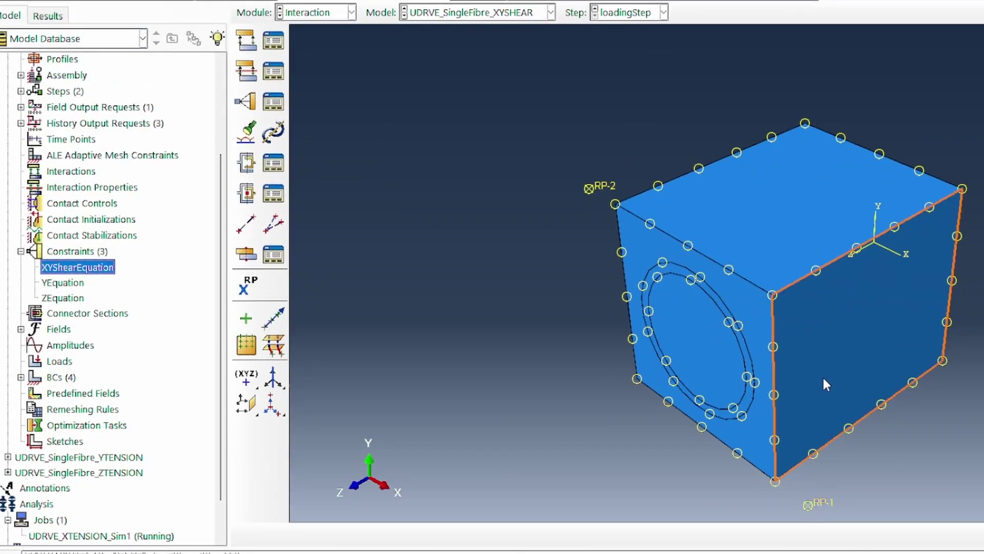
# Create a Displacement/Rotation boundary condition named YXShearLoad in loadingStep on RP2Set, with U1 set to 10
pyautogui.doubleClick(54, 377)
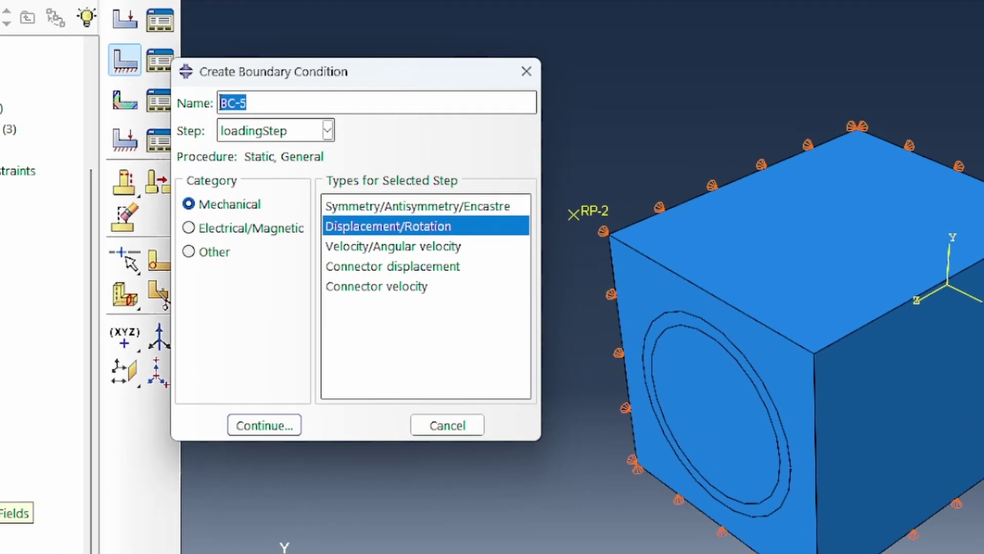
pyautogui.write('YXShearLoad')
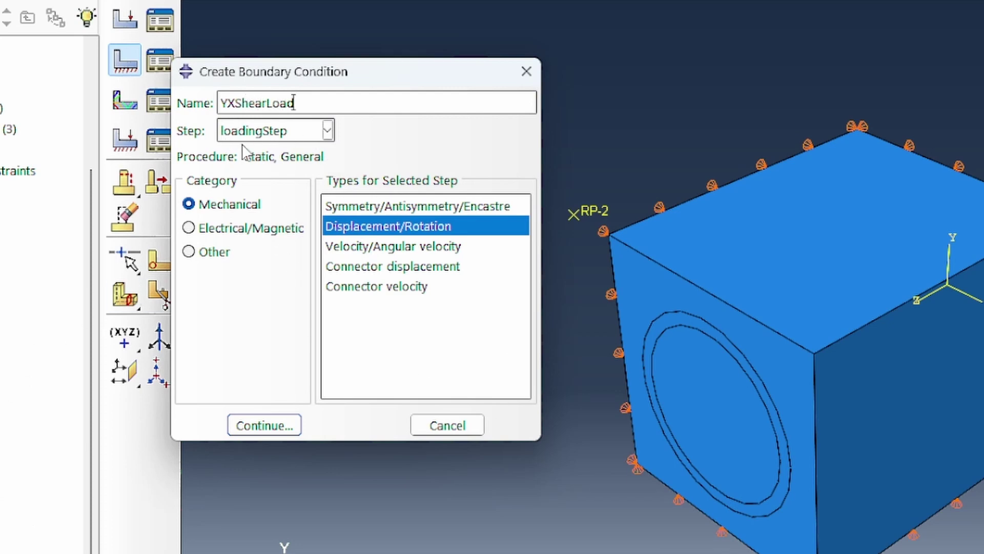
pyautogui.click(272, 428)
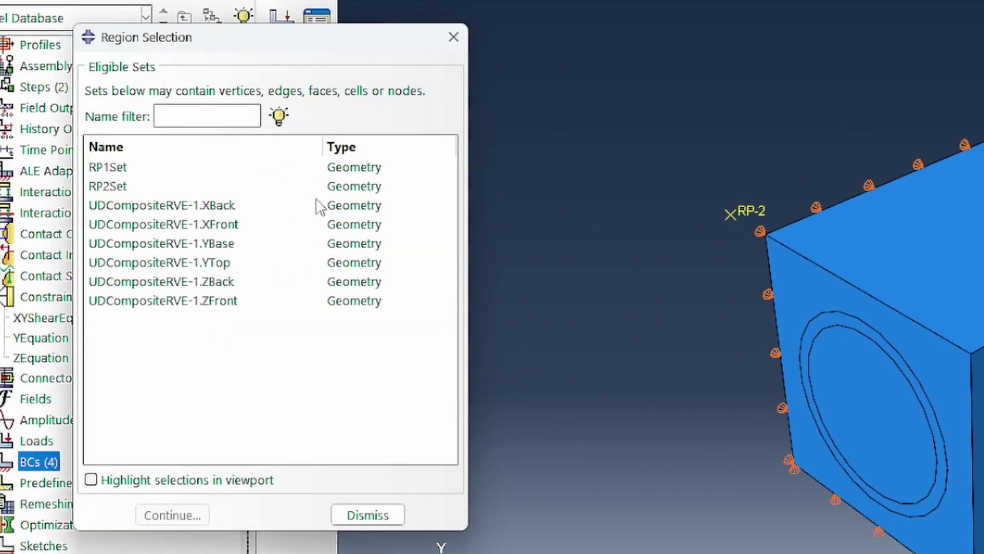
pyautogui.click(114, 188)
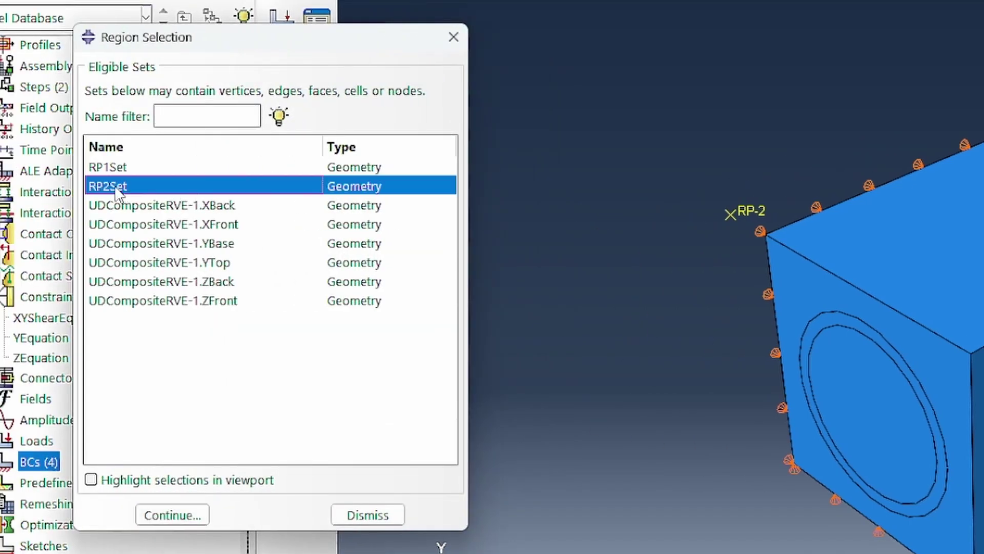
pyautogui.click(184, 514)
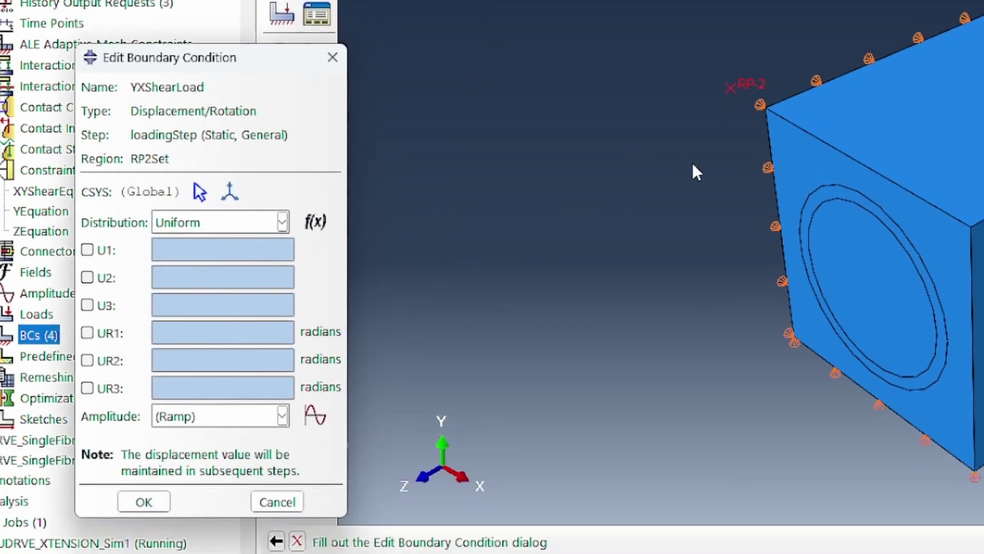
pyautogui.click(105, 251)
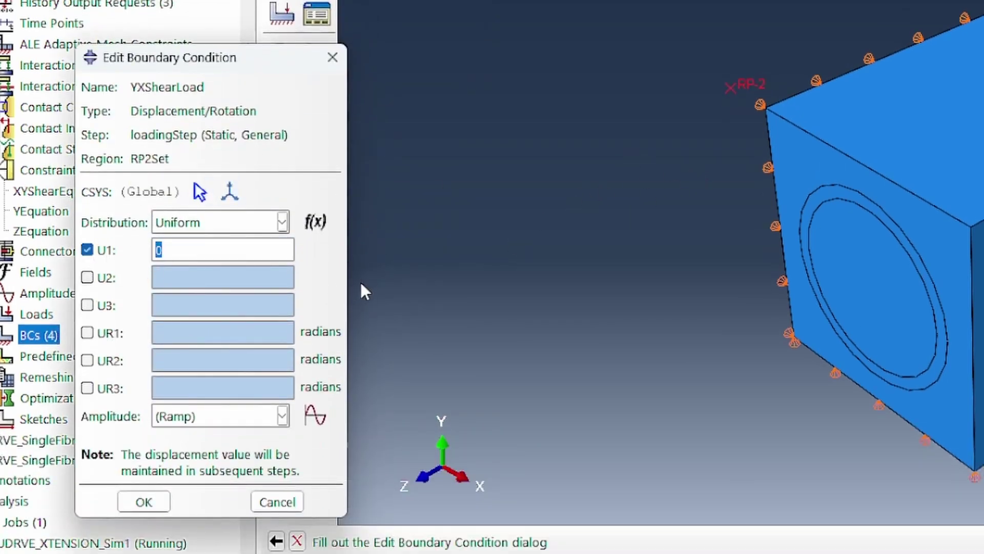
pyautogui.write('10')
pyautogui.click(143, 502)
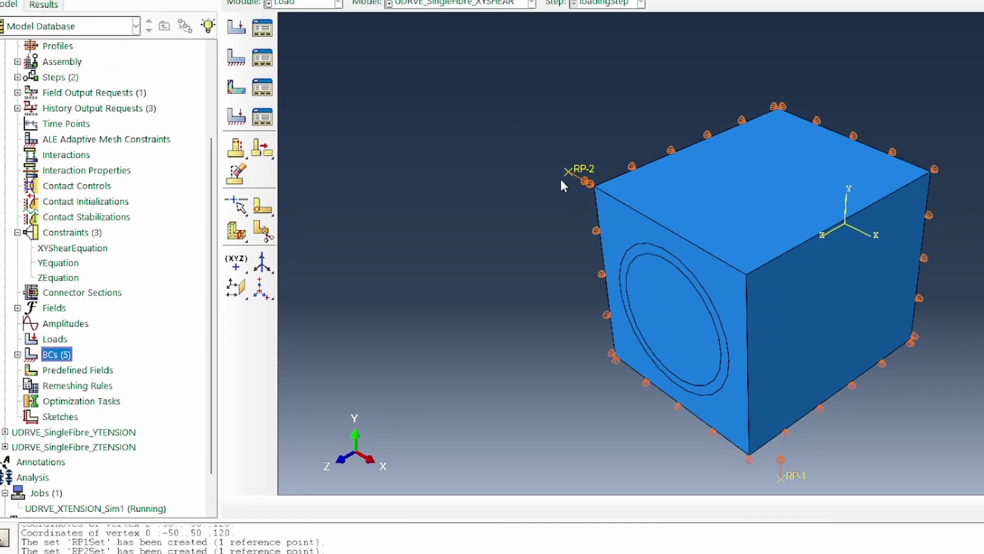
# Rename the YEquation constraint to YXShearEquation
pyautogui.scroll(3, 564, 183)
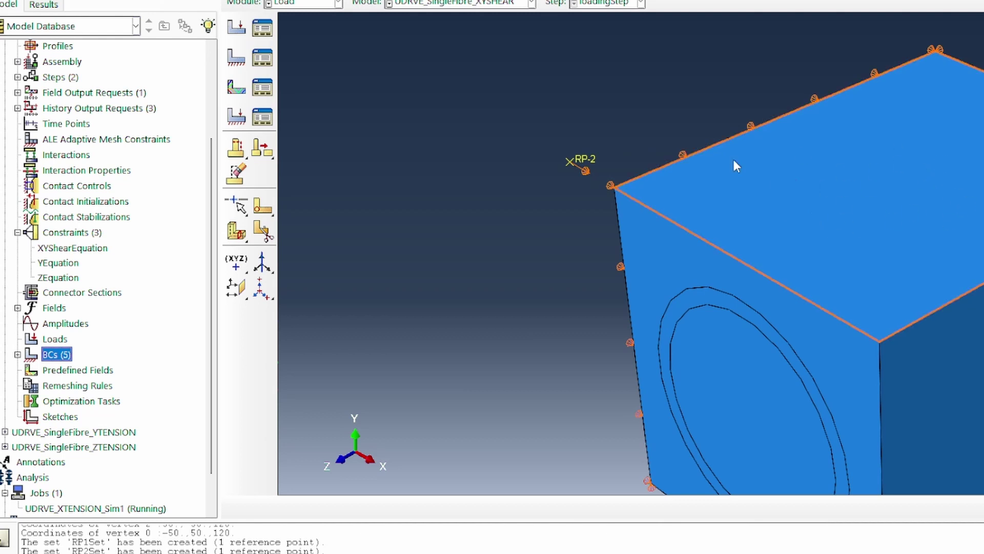
pyautogui.rightClick(64, 267)
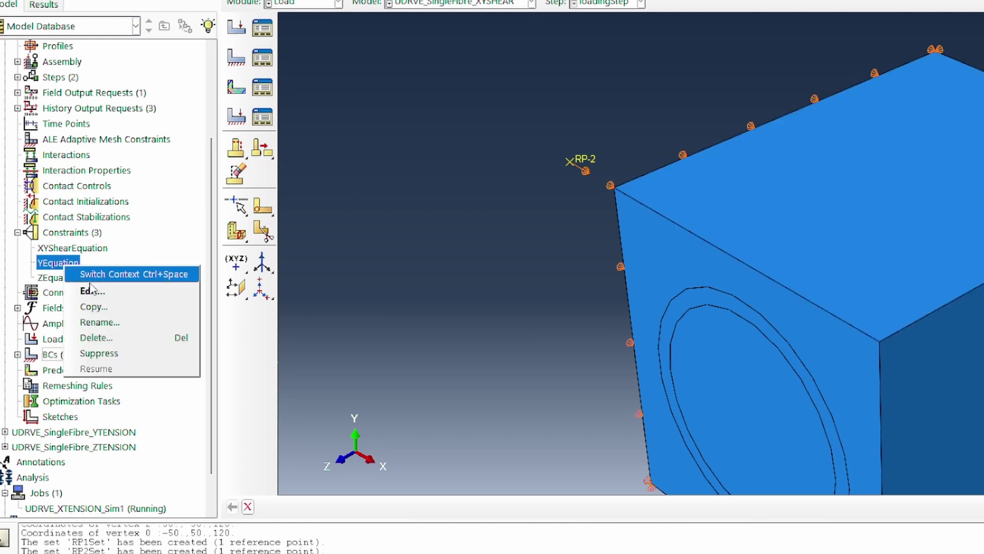
pyautogui.click(102, 325)
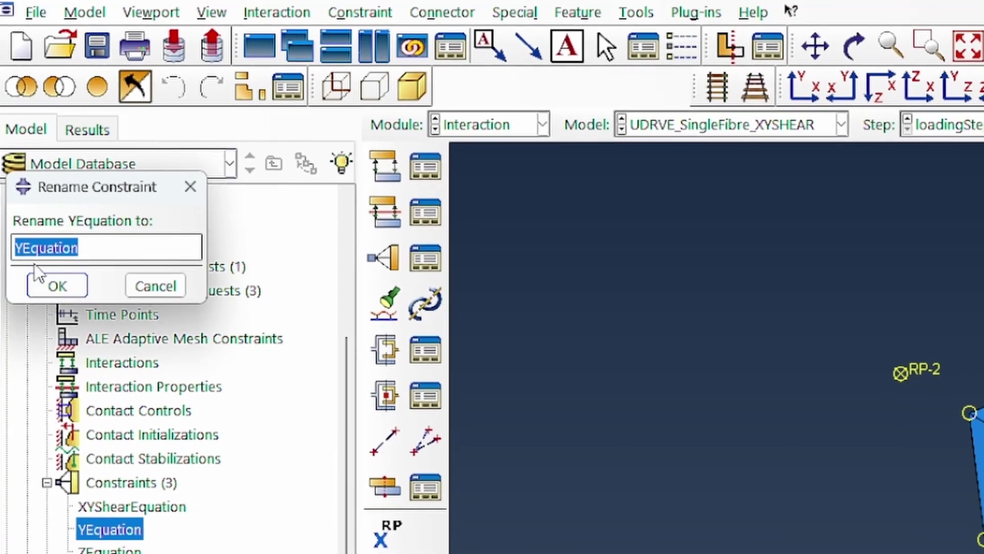
pyautogui.click(22, 247)
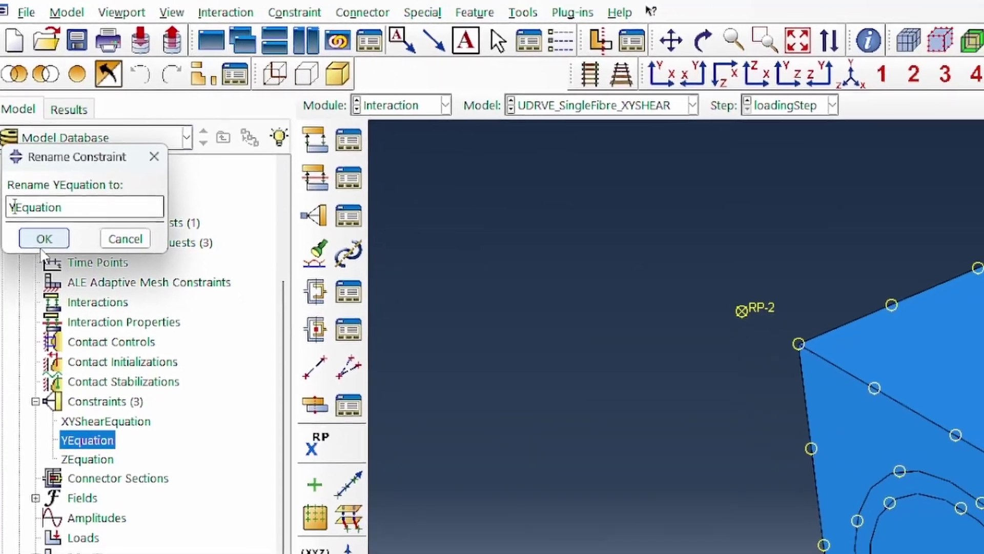
pyautogui.write('XShear')
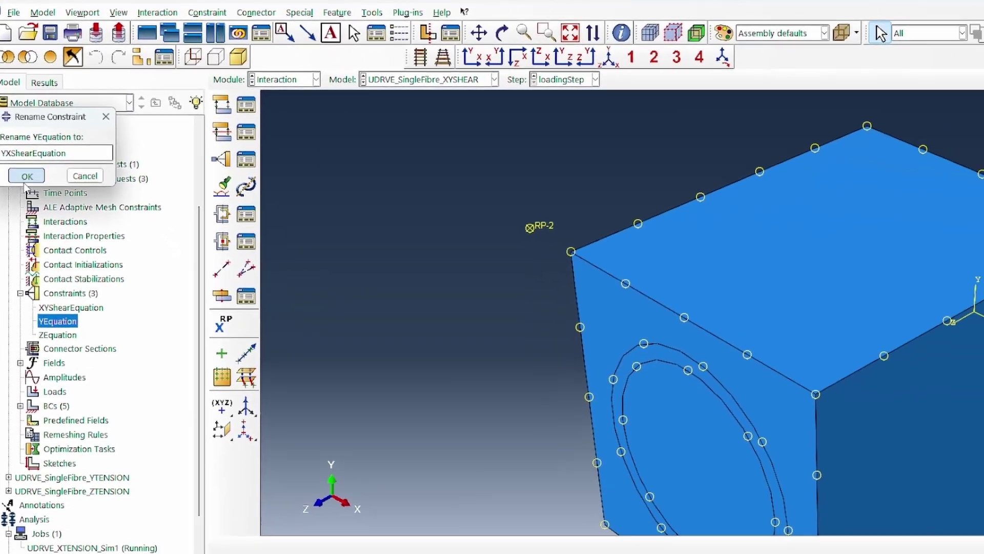
pyautogui.click(39, 223)
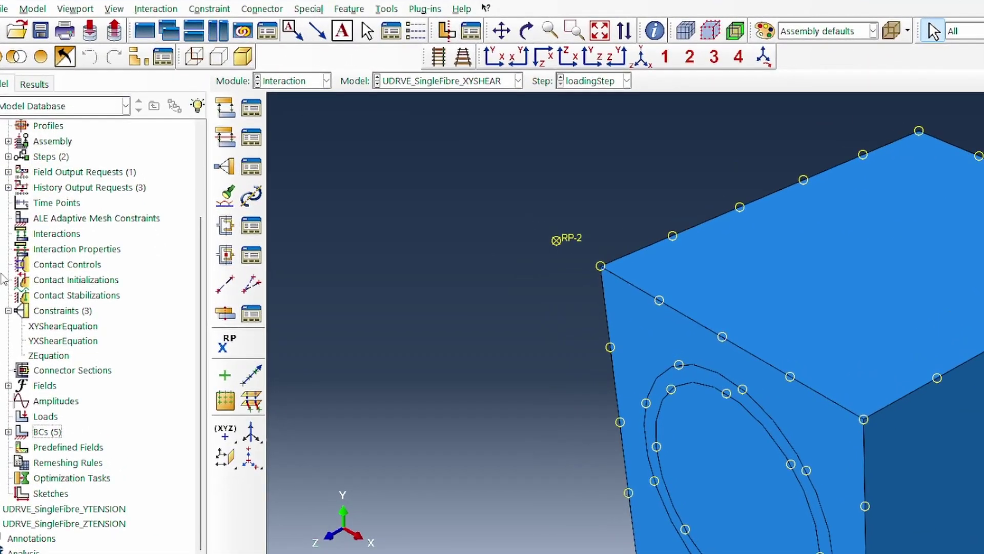
# Set the DOF of both the YTop and RP2Set terms in YXShearEquation to 1
pyautogui.doubleClick(62, 341)
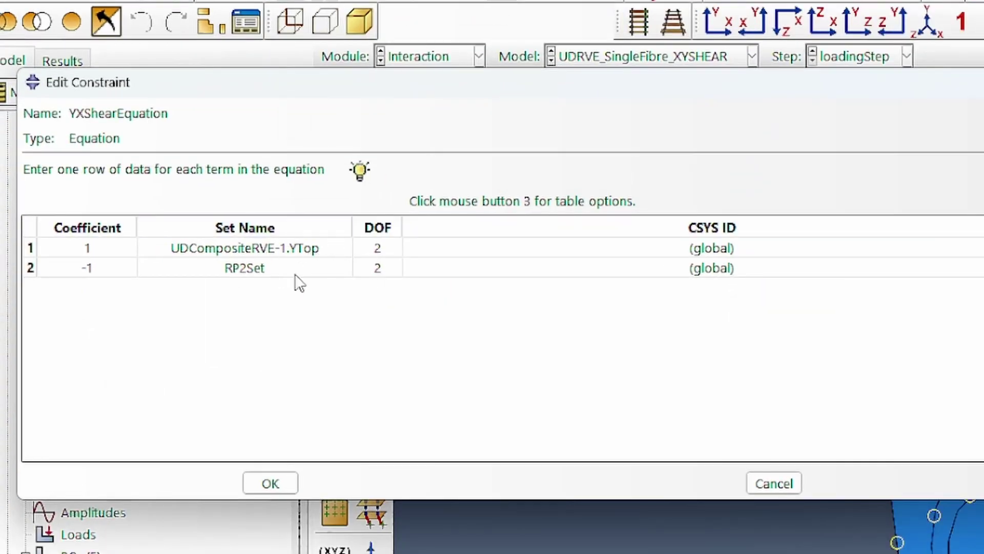
pyautogui.click(389, 247)
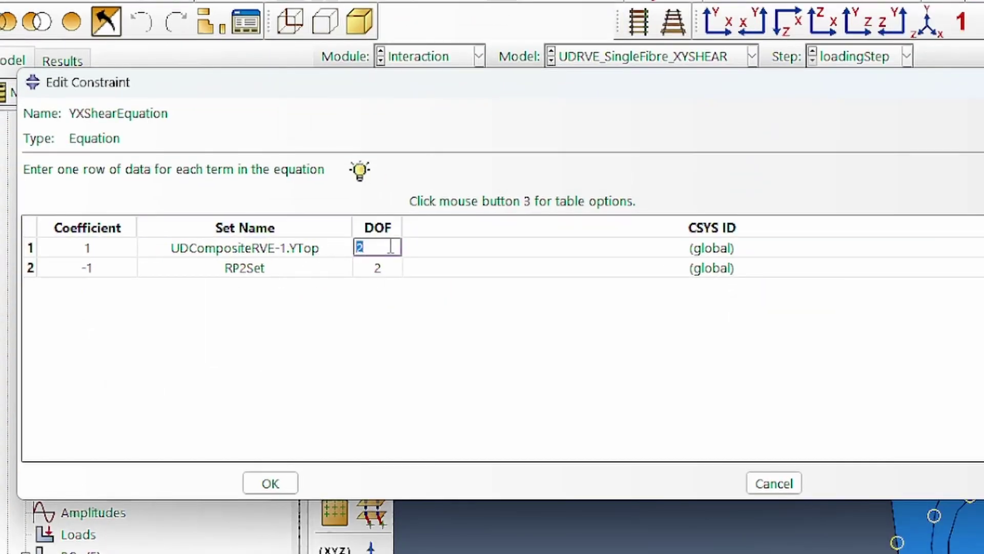
pyautogui.write('1')
pyautogui.press('Down')
pyautogui.write('1')
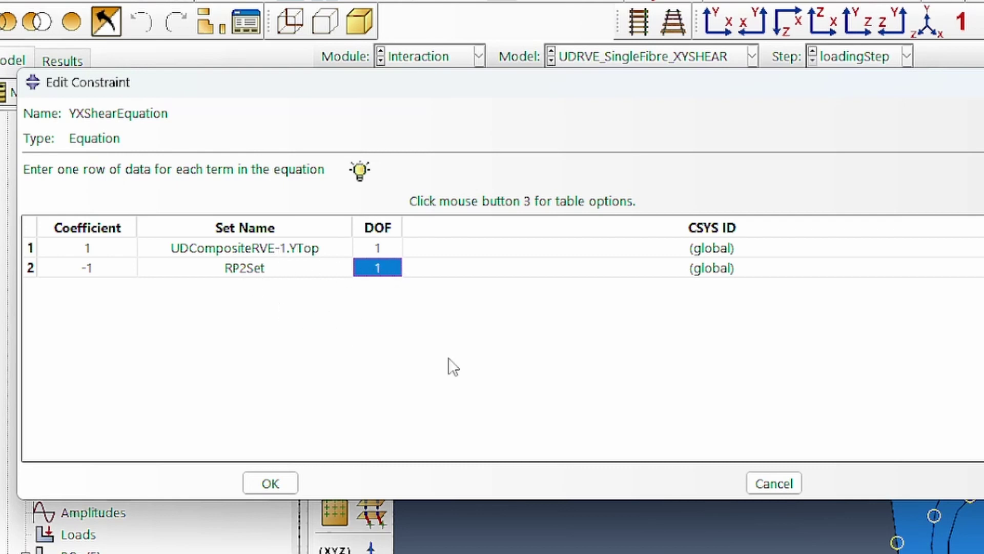
pyautogui.click(267, 483)
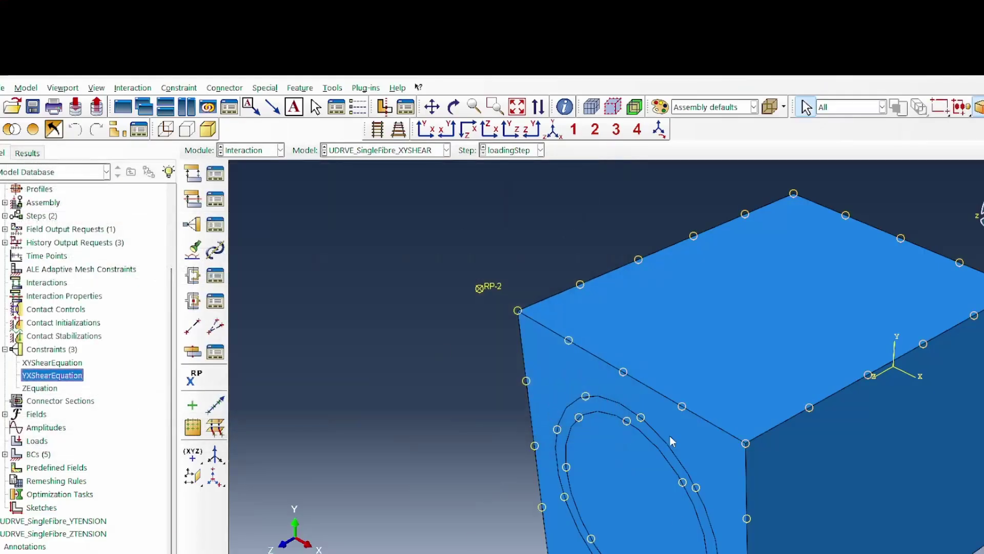
# Suppress the ZEquation constraint in the XY shear model
pyautogui.click(40, 388)
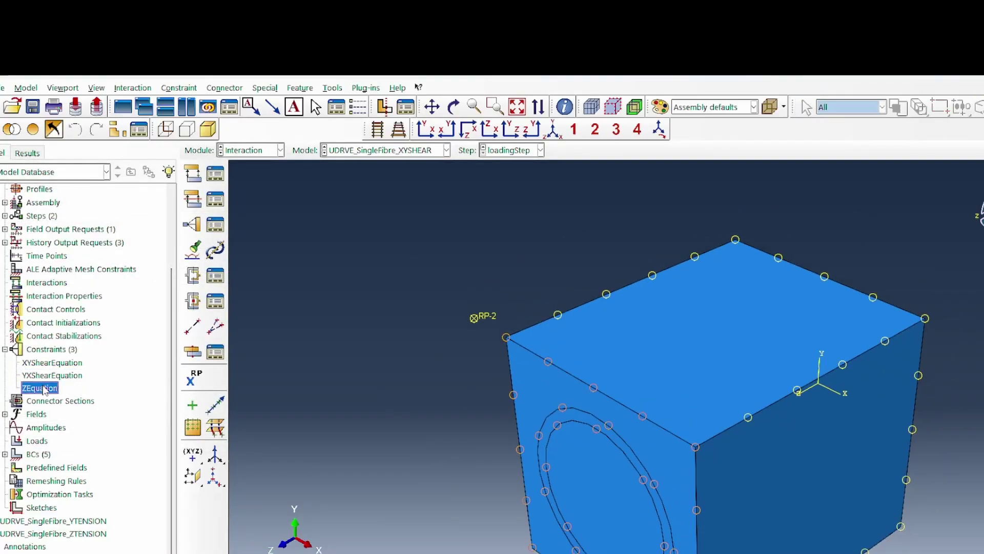
pyautogui.rightClick(42, 388)
pyautogui.click(93, 461)
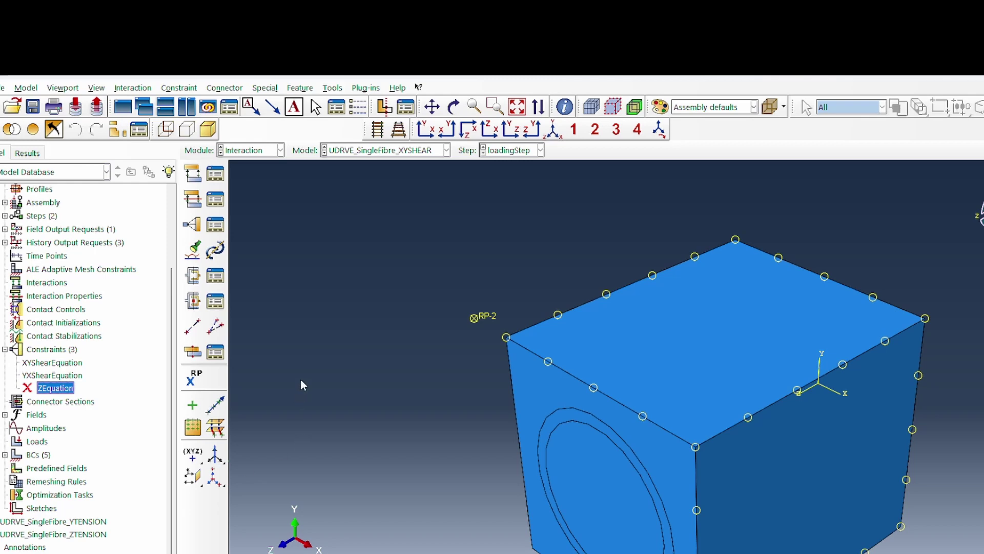
pyautogui.scroll(-3, 468, 357)
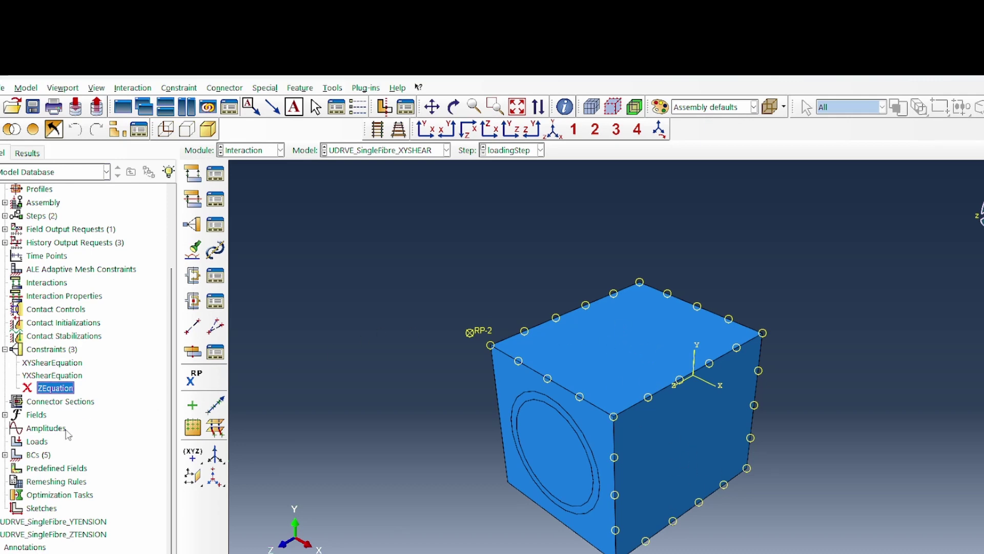
pyautogui.scroll(-1, 65, 434)
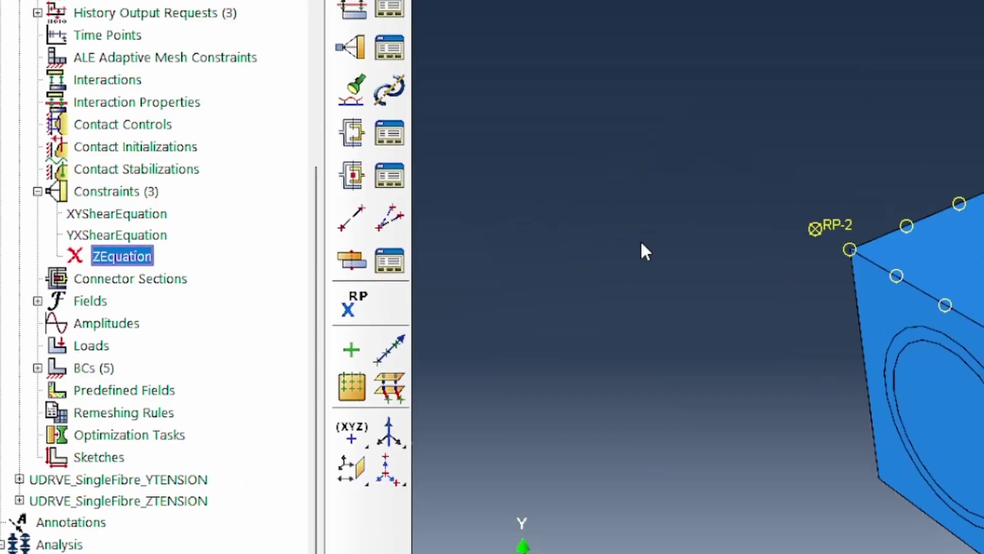
# Edit the YBackR boundary condition in loadingStep to fix U1 and U3 at 0 and release U2
pyautogui.click(38, 368)
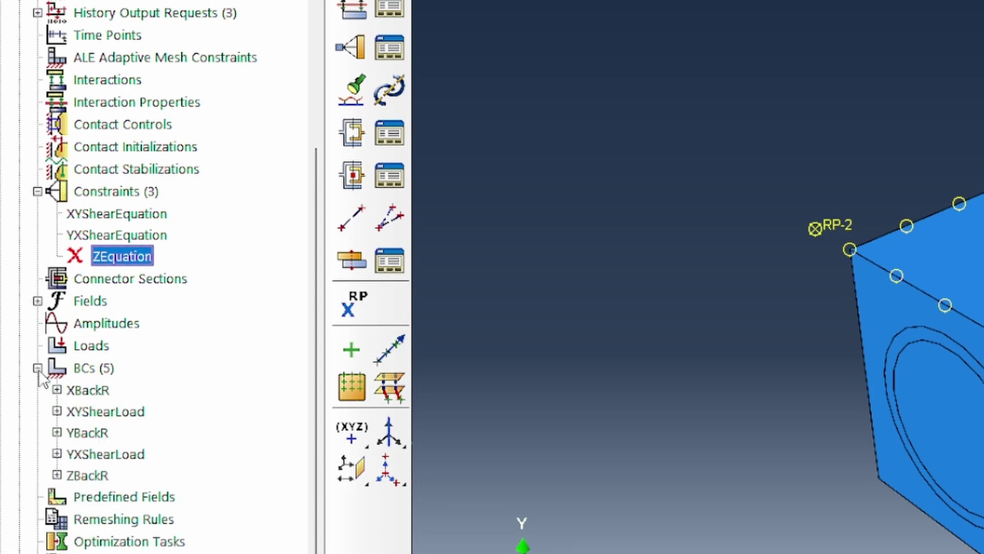
pyautogui.click(98, 442)
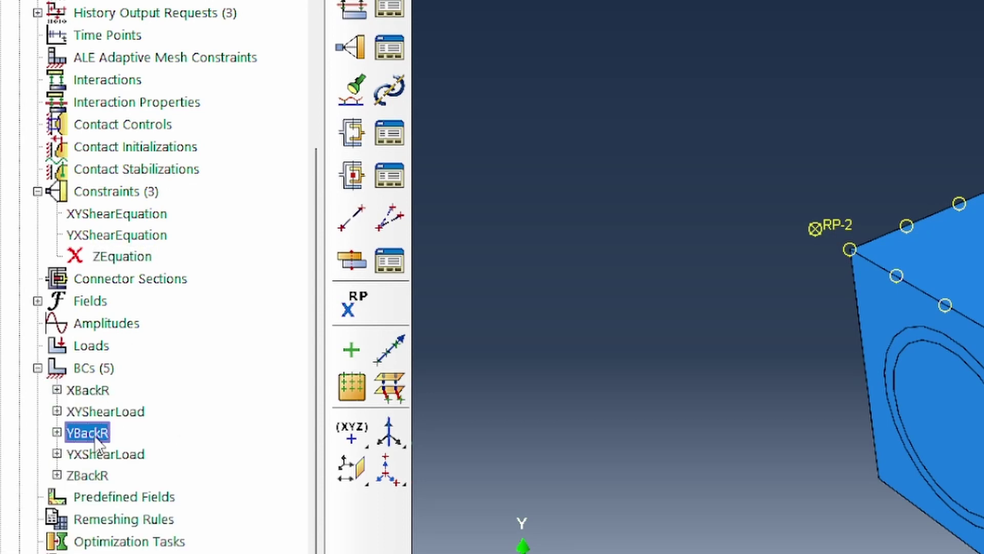
pyautogui.doubleClick(96, 435)
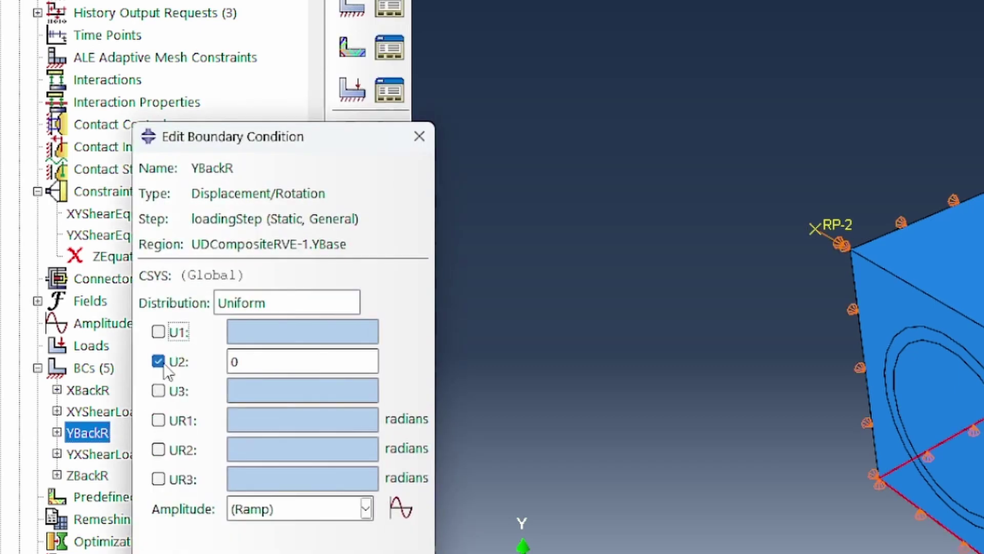
pyautogui.click(158, 332)
pyautogui.click(158, 391)
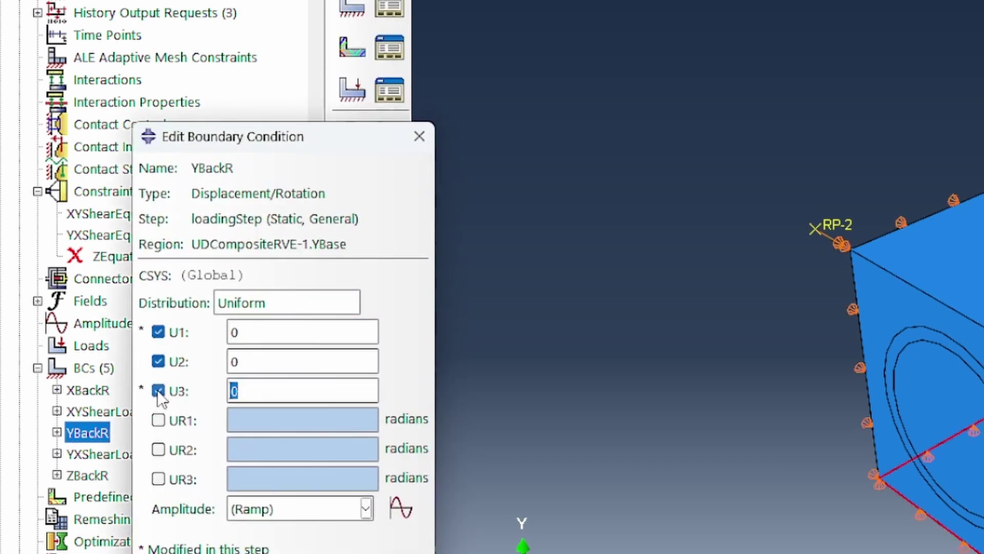
pyautogui.click(157, 361)
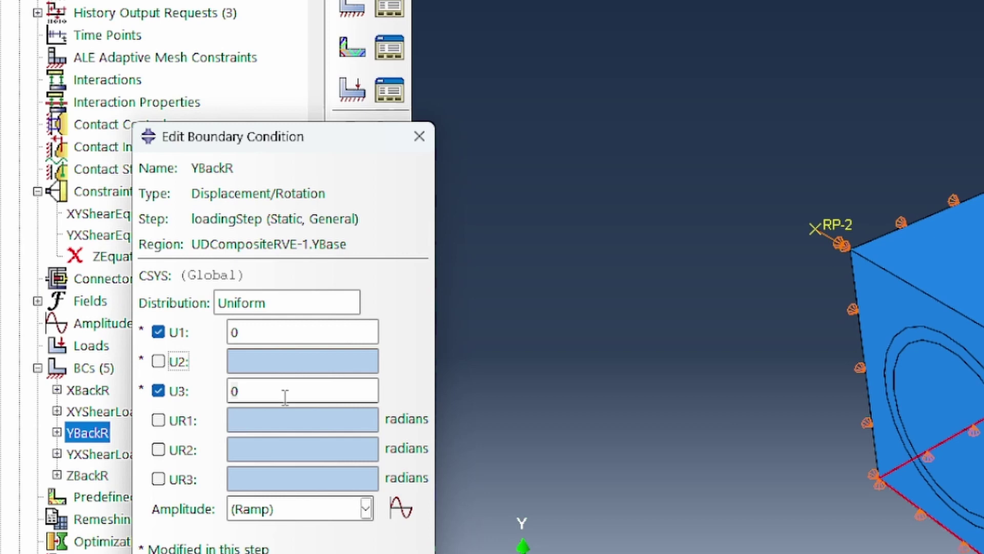
pyautogui.press('Return')
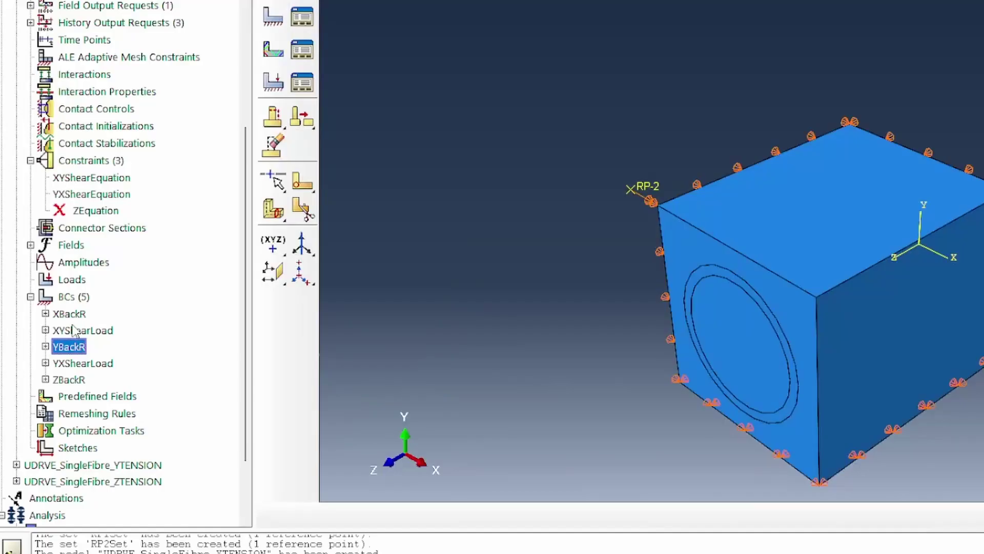
# Edit the XBackR boundary condition in loadingStep to fix U2 and U3 at 0 and release U1
pyautogui.doubleClick(71, 314)
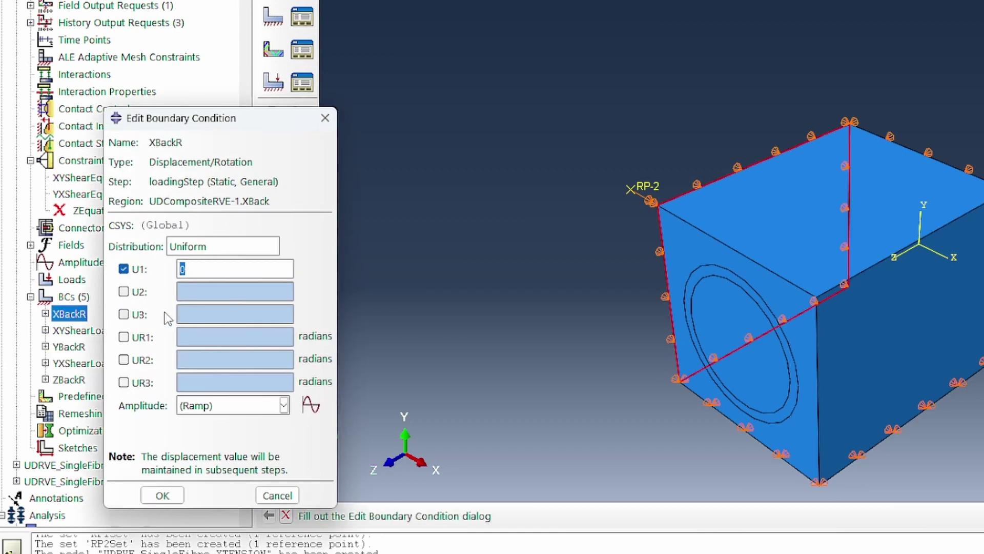
pyautogui.click(138, 292)
pyautogui.click(137, 315)
pyautogui.click(138, 269)
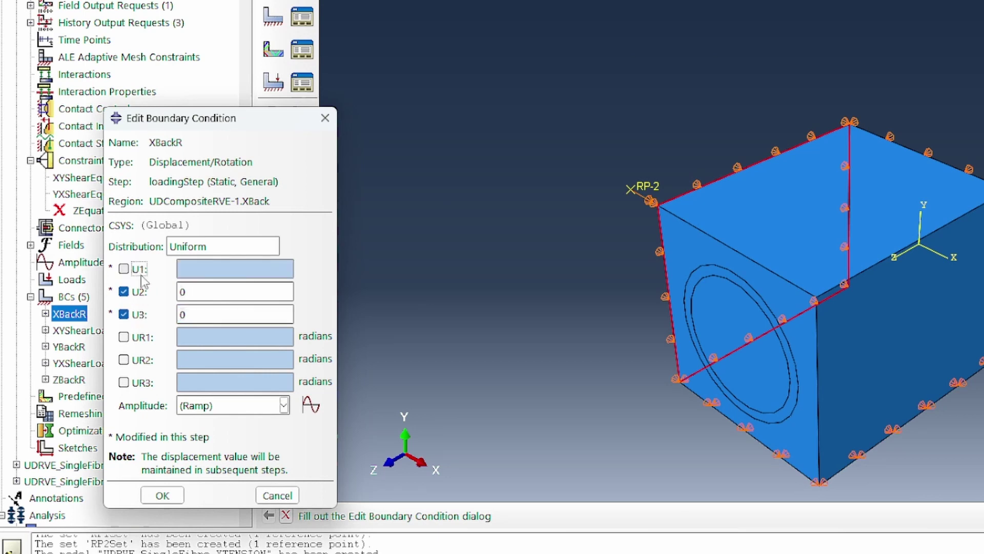
pyautogui.click(174, 493)
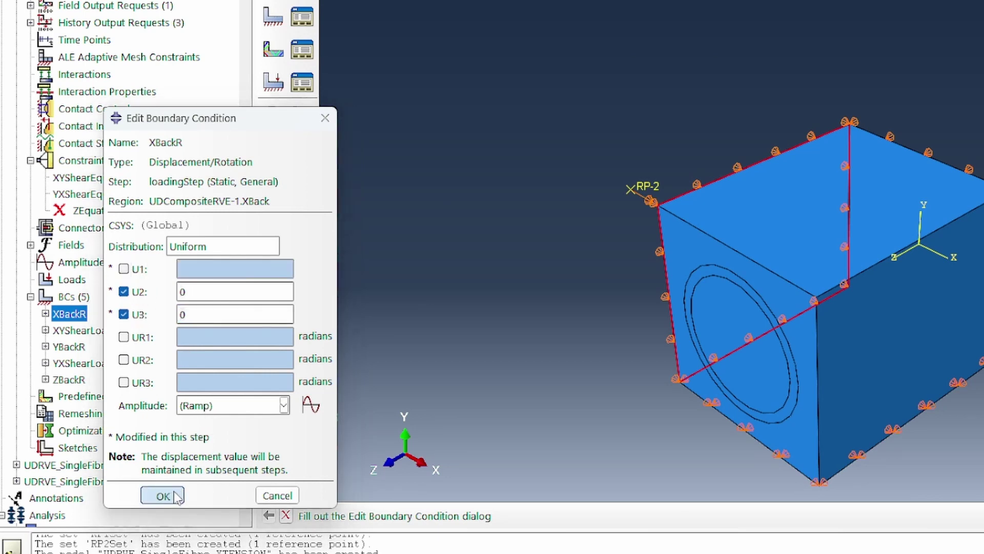
# Suppress the ZBackR boundary condition in the XY shear model
pyautogui.click(72, 380)
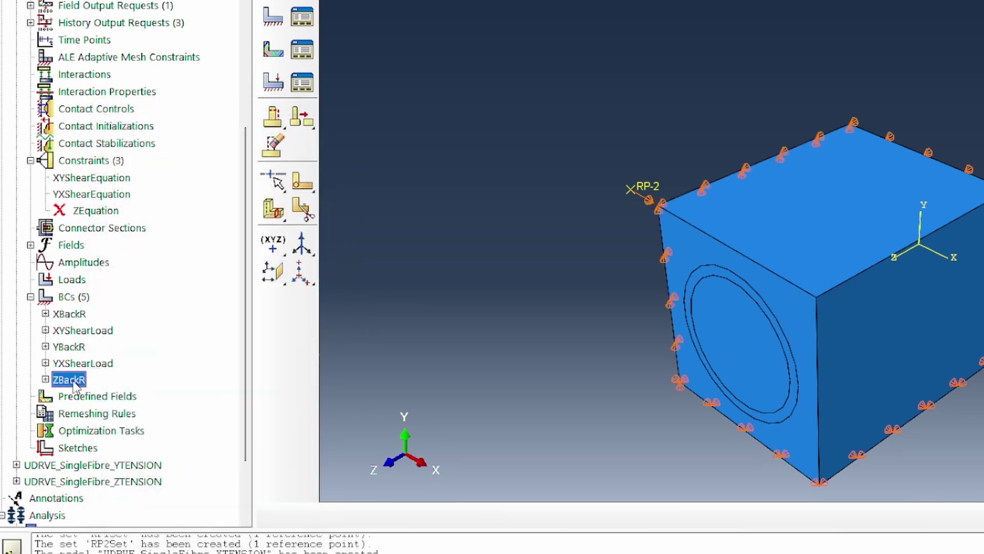
pyautogui.rightClick(74, 384)
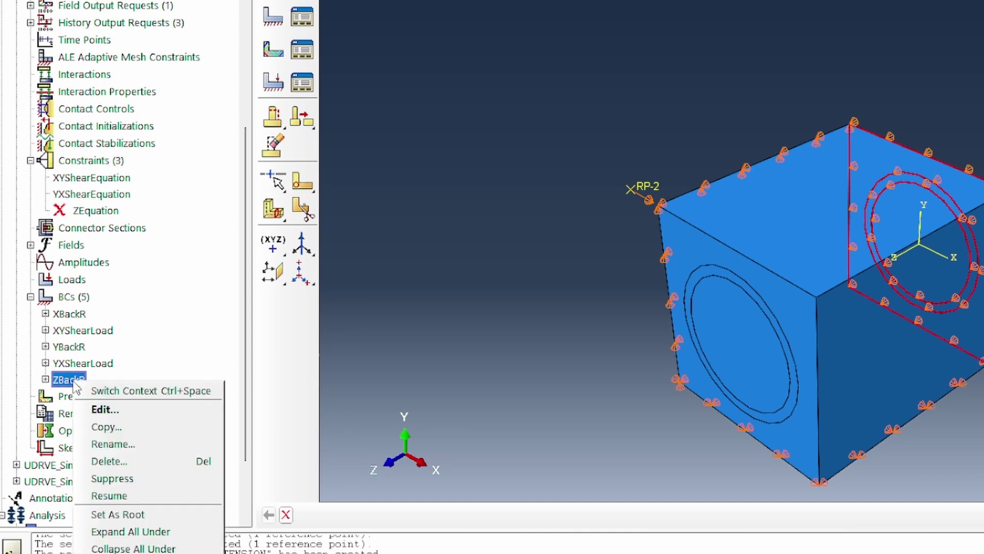
pyautogui.click(153, 478)
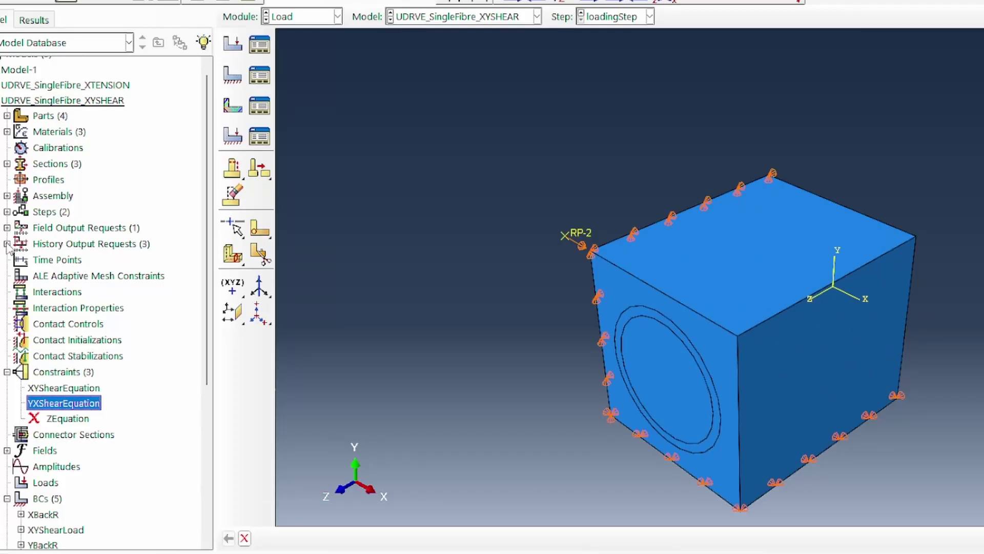
# Check that history output requests exist for both reference points in the XY shear model
pyautogui.click(7, 244)
pyautogui.click(44, 275)
pyautogui.click(46, 290)
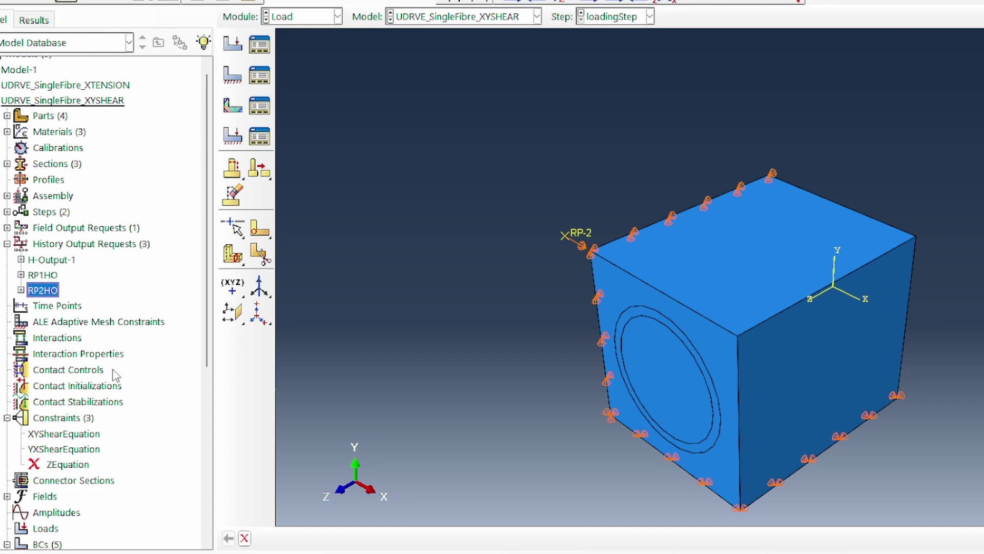
# Copy Model-1 to a new model named UDRVE_SingleFibre_XZSHEAR
pyautogui.click(0, 100)
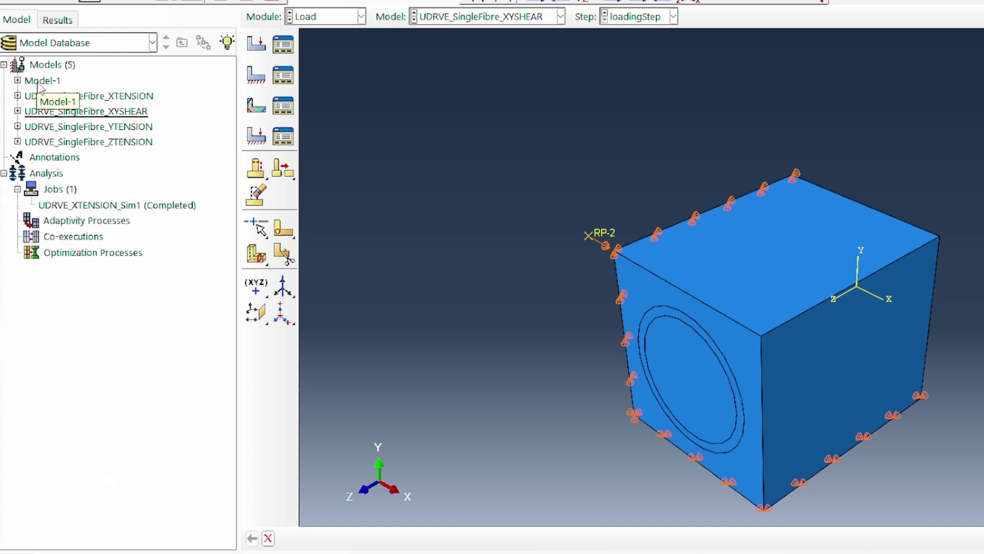
pyautogui.rightClick(39, 82)
pyautogui.click(115, 114)
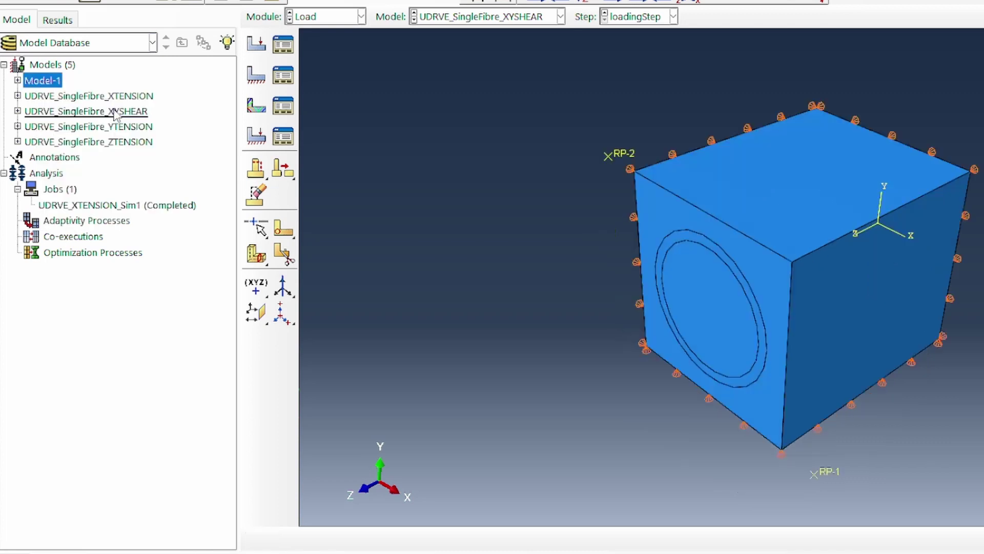
pyautogui.write('U')
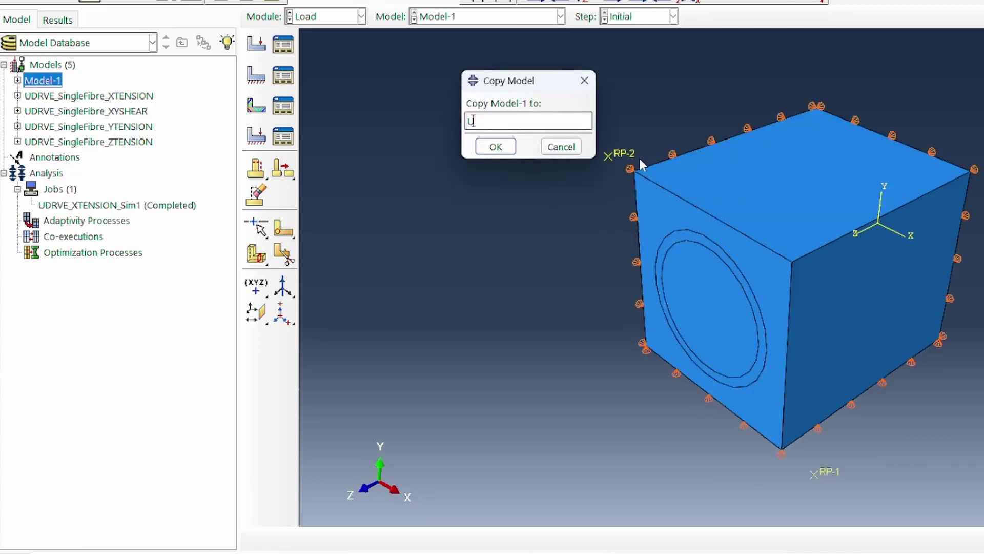
pyautogui.write('DRVE_SingleFibre_XZSHEAR')
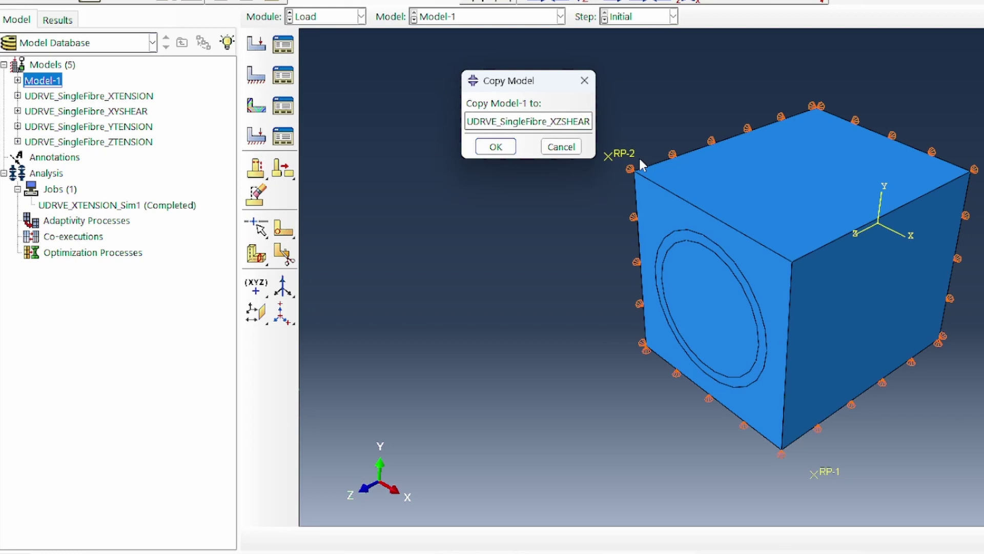
pyautogui.press('Return')
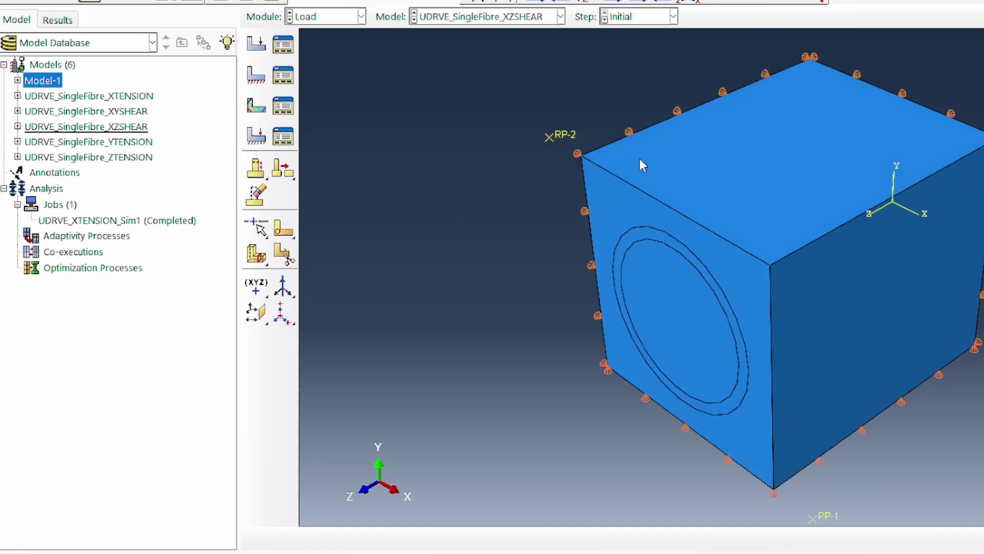
# Start a Displacement/Rotation boundary condition named XZSHEAR in loadingStep of the UDRVE_SingleFibre_XZSHEAR model
pyautogui.click(17, 126)
pyautogui.scroll(-3, 105, 240)
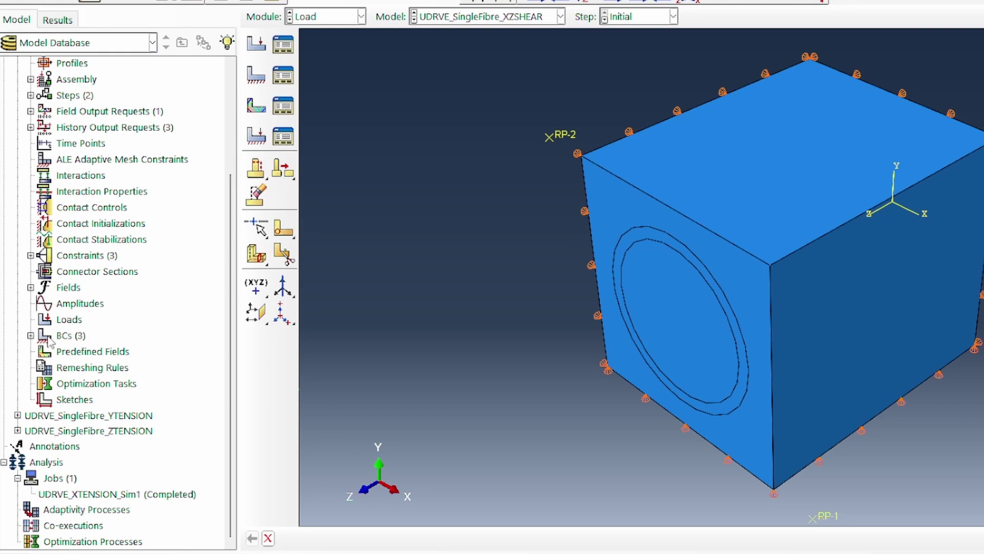
pyautogui.click(31, 336)
pyautogui.click(70, 337)
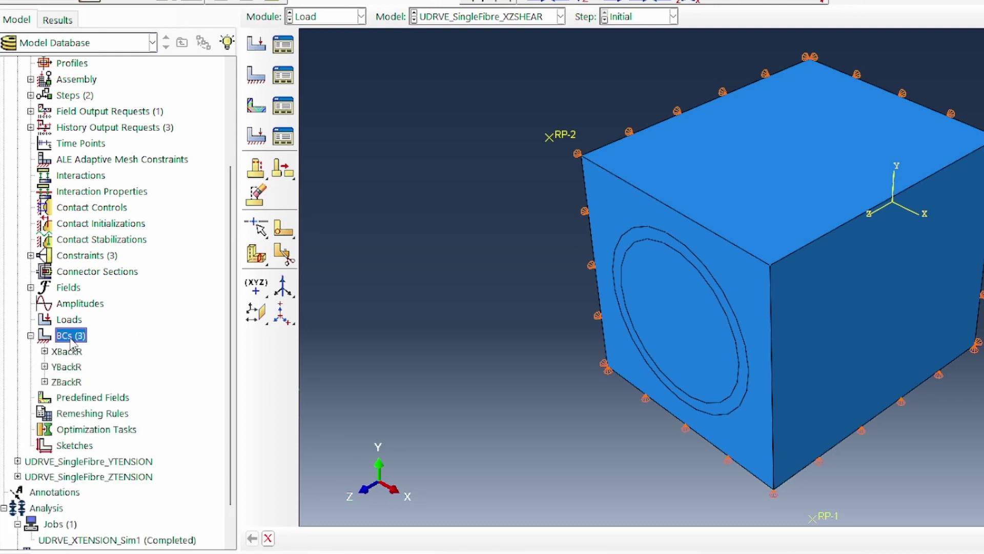
pyautogui.doubleClick(70, 337)
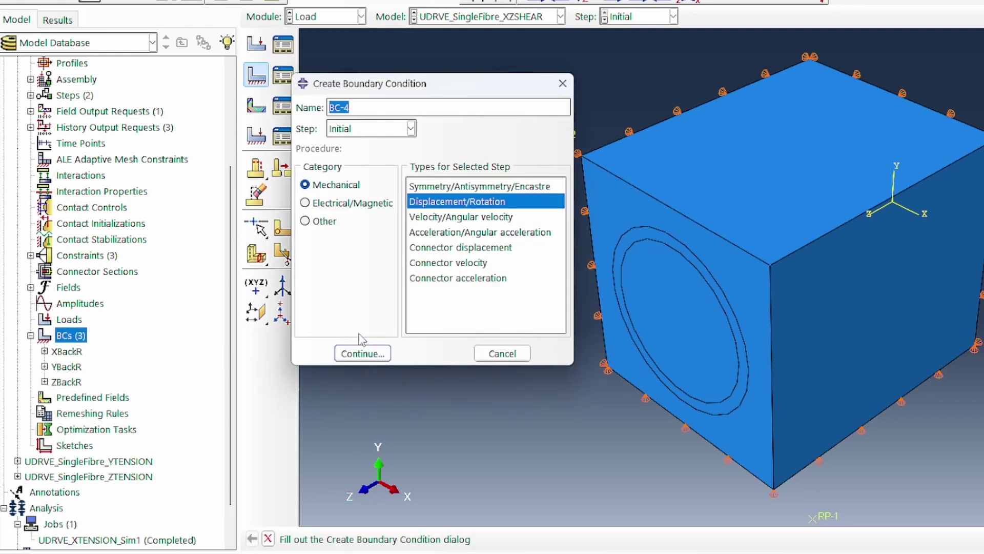
pyautogui.write('XZSHEAR')
pyautogui.click(369, 129)
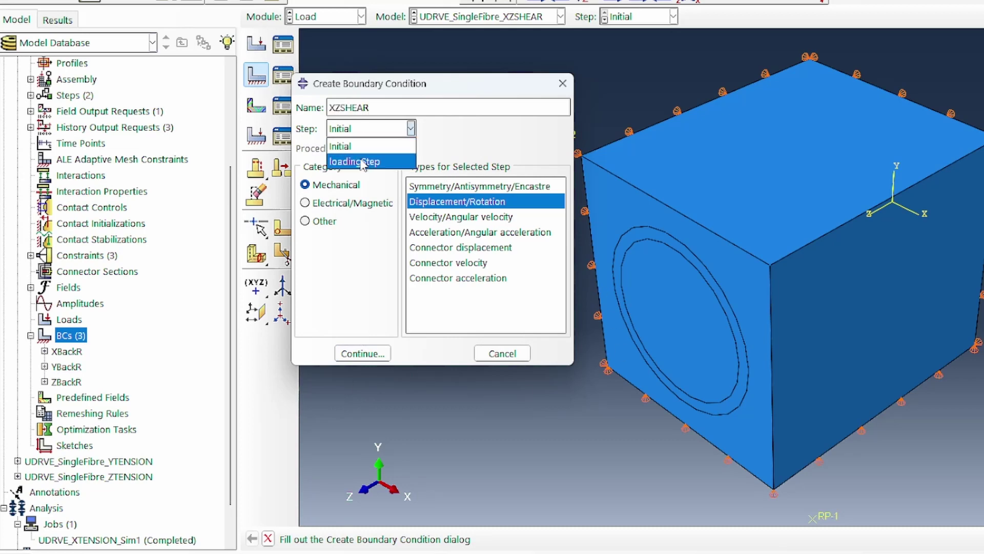
pyautogui.click(358, 153)
pyautogui.click(362, 353)
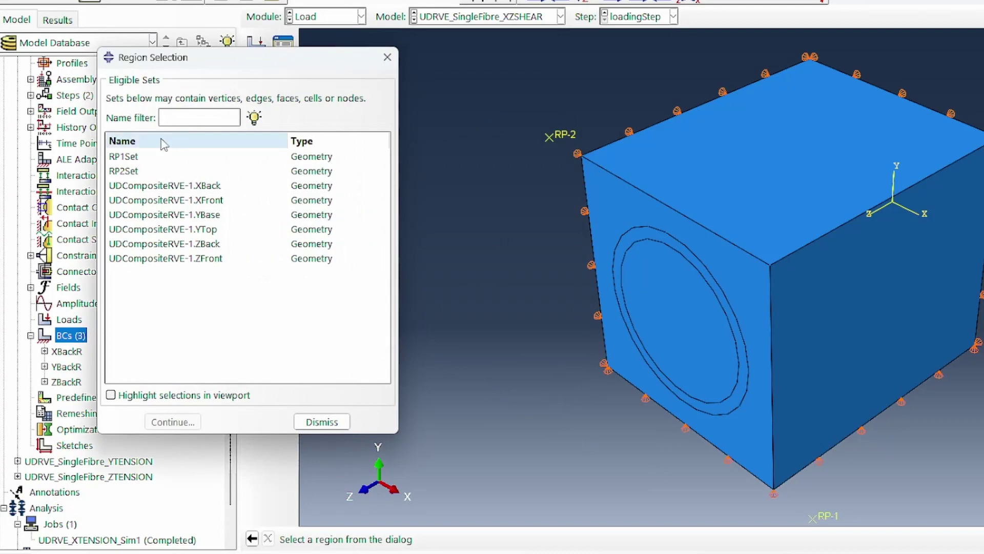
# Apply the XZSHEAR boundary condition to RP1Set with a U3 displacement of -12
pyautogui.click(149, 157)
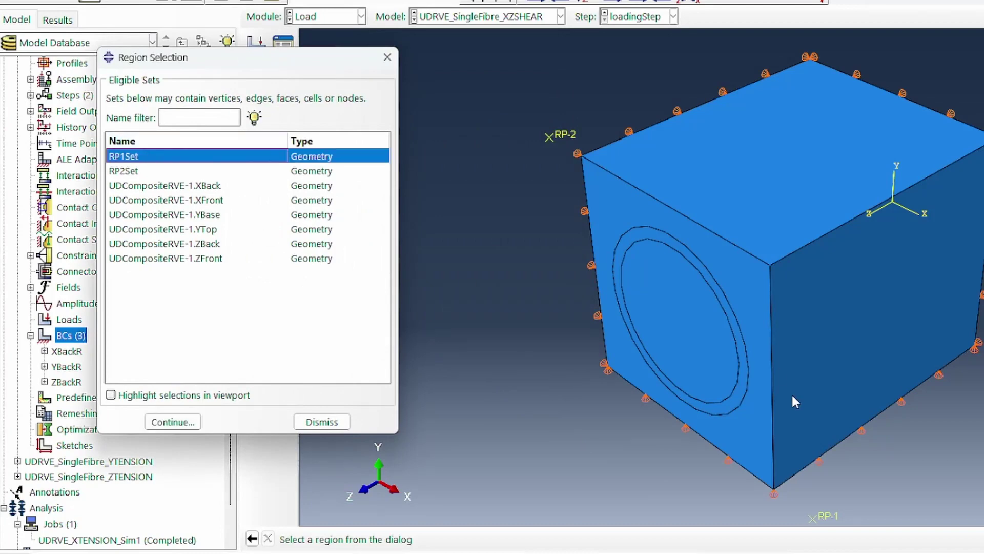
pyautogui.click(184, 423)
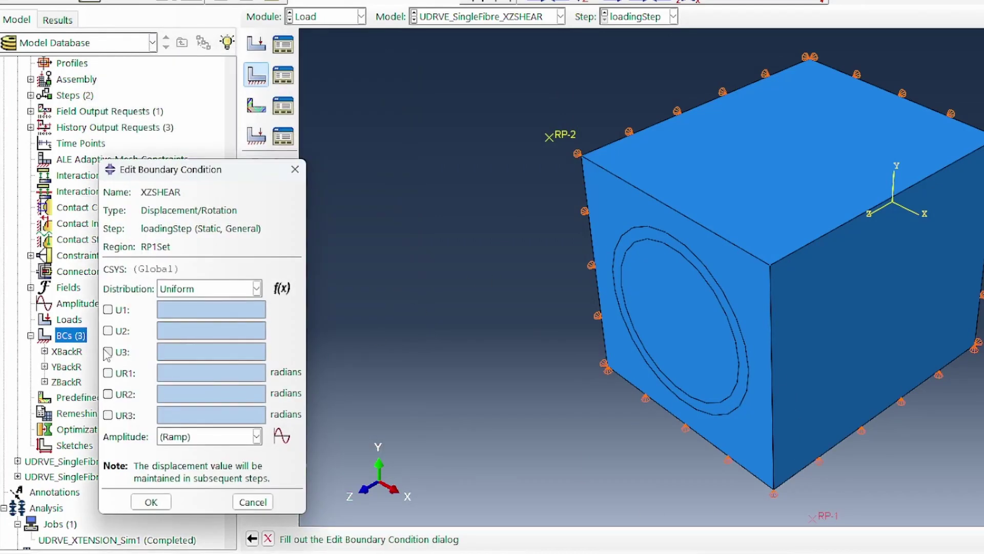
pyautogui.click(108, 351)
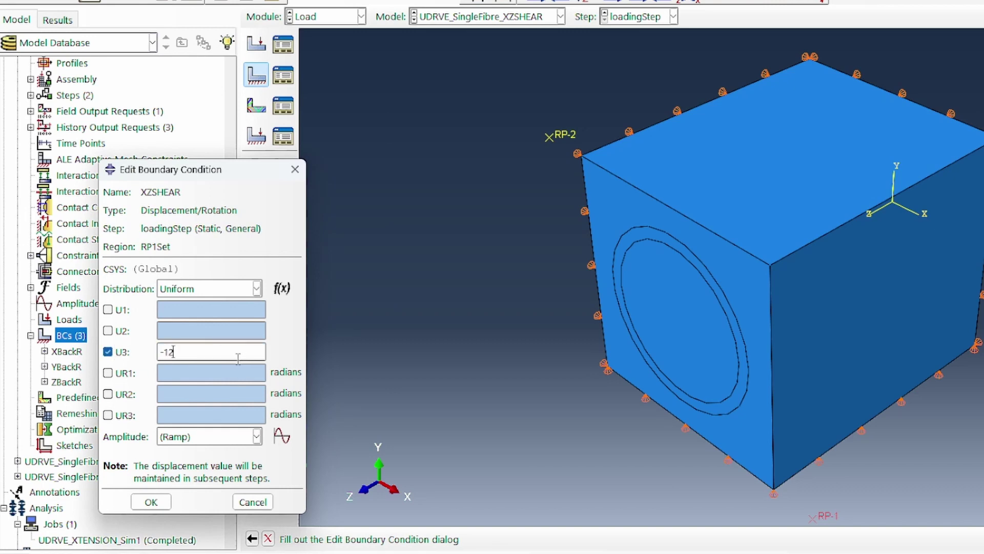
pyautogui.write('-12')
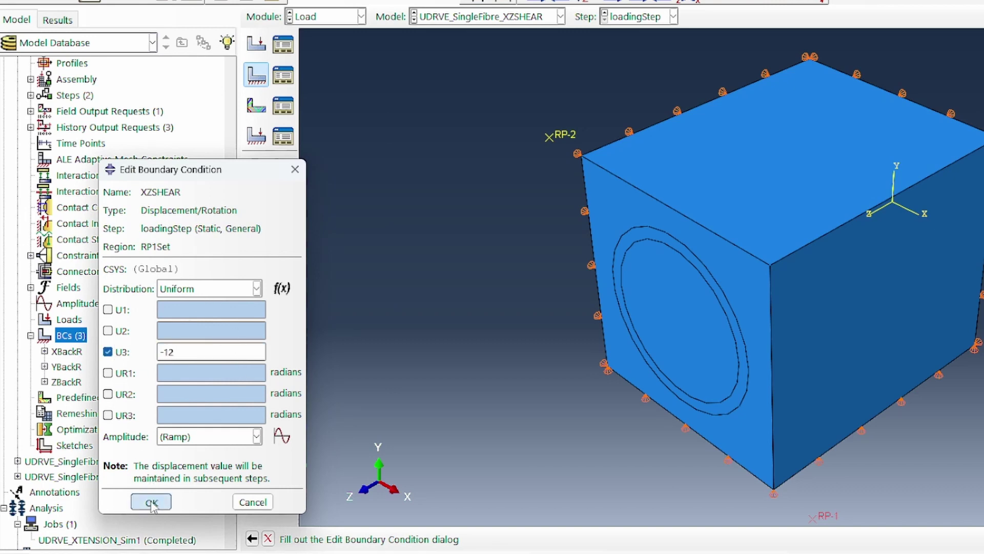
pyautogui.click(151, 501)
# Rename the XEquation constraint of the XZ shear model to XZEquation
pyautogui.scroll(-1, 892, 351)
pyautogui.scroll(-1, 894, 353)
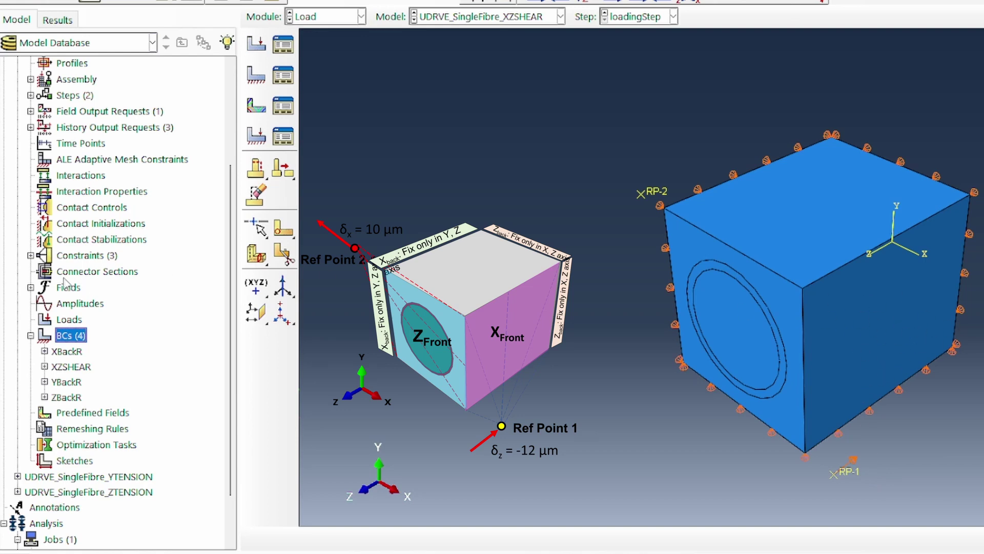
pyautogui.click(30, 255)
pyautogui.doubleClick(71, 272)
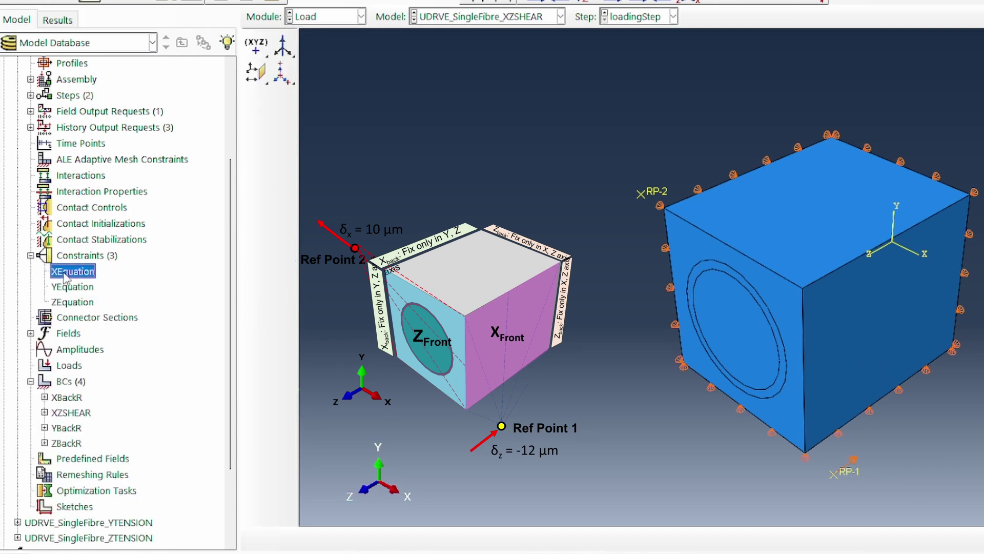
pyautogui.click(576, 328)
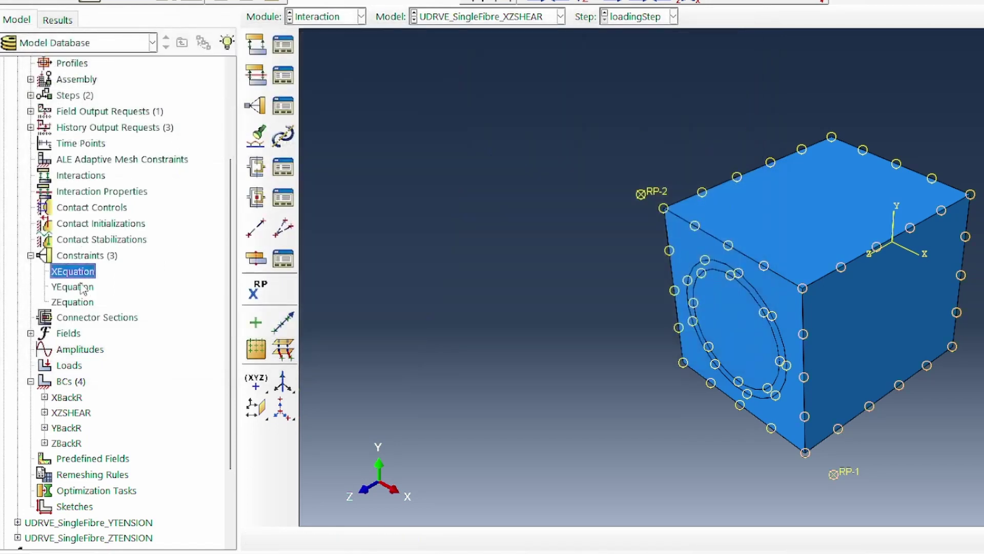
pyautogui.rightClick(63, 274)
pyautogui.click(86, 322)
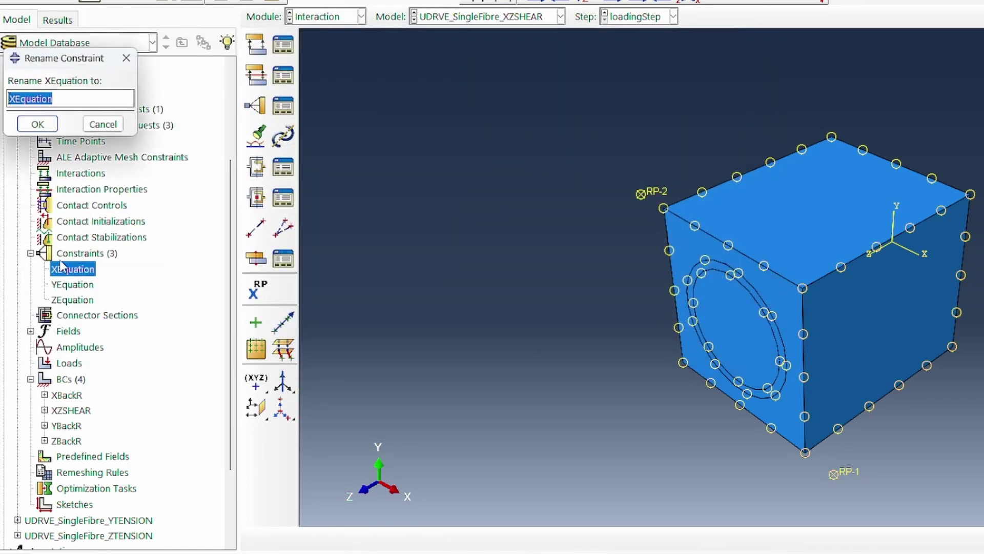
pyautogui.press('Home')
pyautogui.press('Right')
pyautogui.write('Z')
pyautogui.click(44, 128)
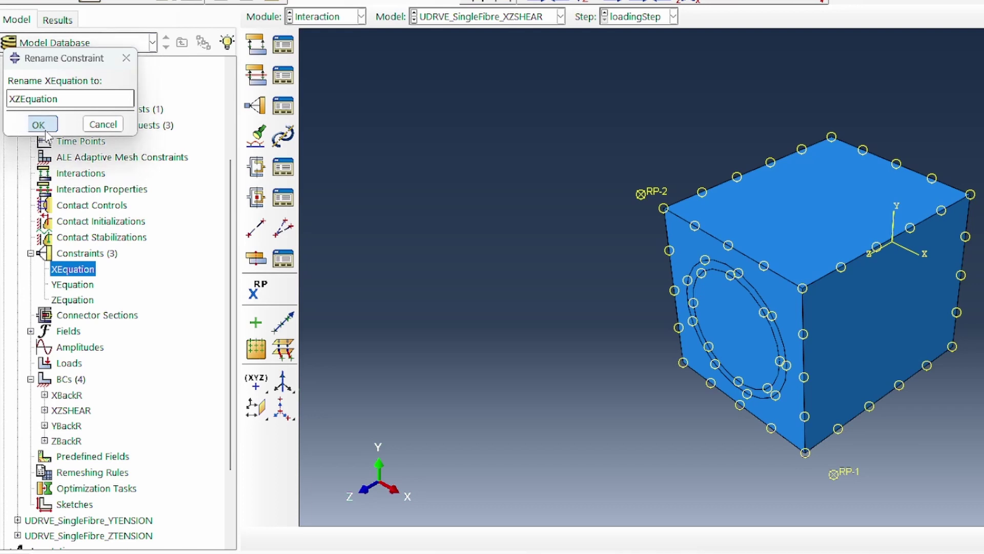
# Set the degree of freedom to 3 for both the XFront and RP1Set terms of the XZEquation constraint
pyautogui.doubleClick(77, 269)
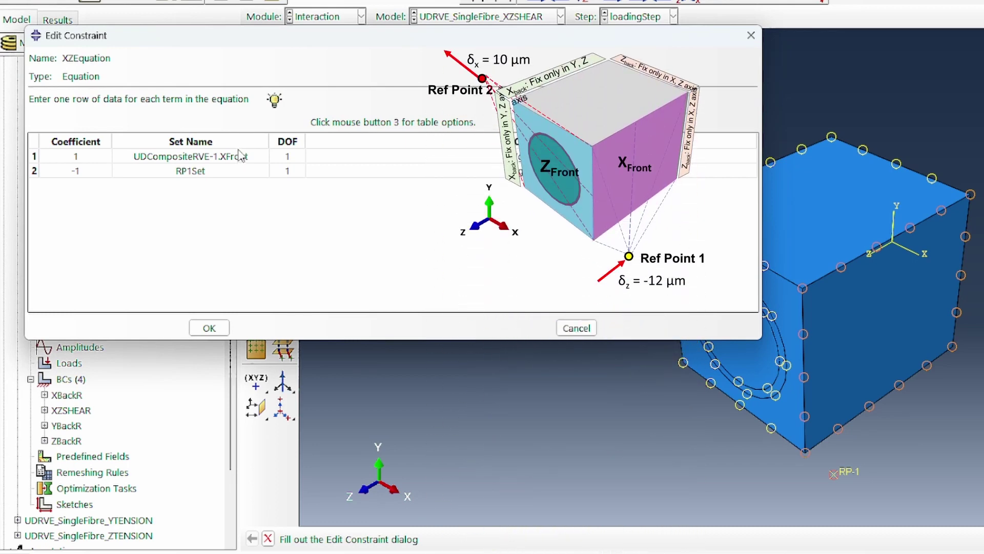
pyautogui.doubleClick(290, 160)
pyautogui.write('3')
pyautogui.doubleClick(290, 171)
pyautogui.write('3')
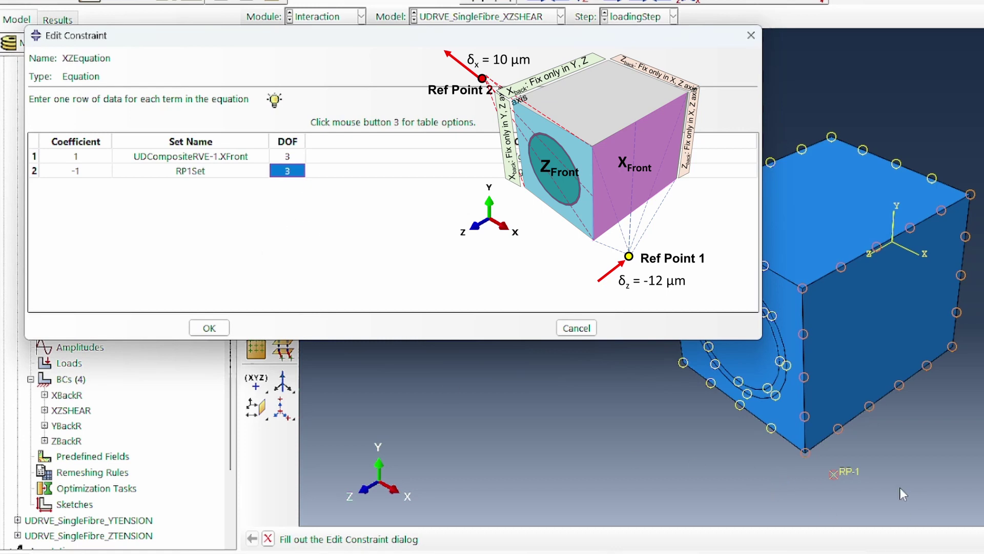
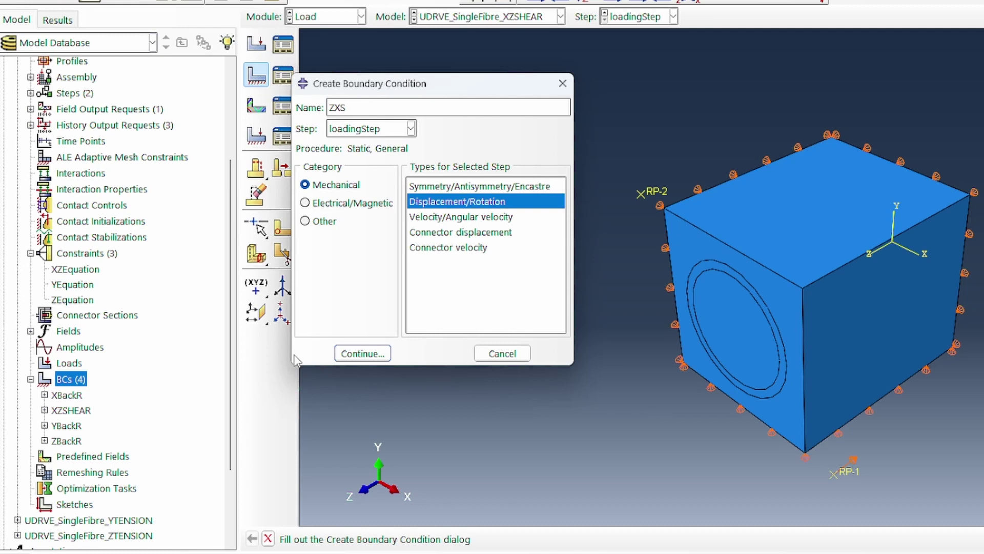
# Create the ZXSHEAR displacement boundary condition in loadingStep on RP2Set with U1 set to -10
pyautogui.write('HEAR')
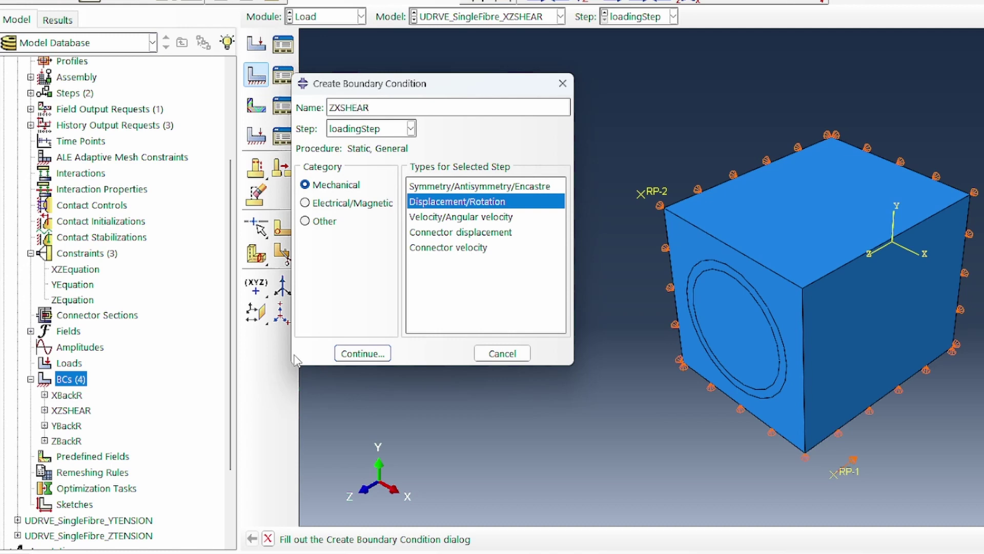
pyautogui.click(362, 353)
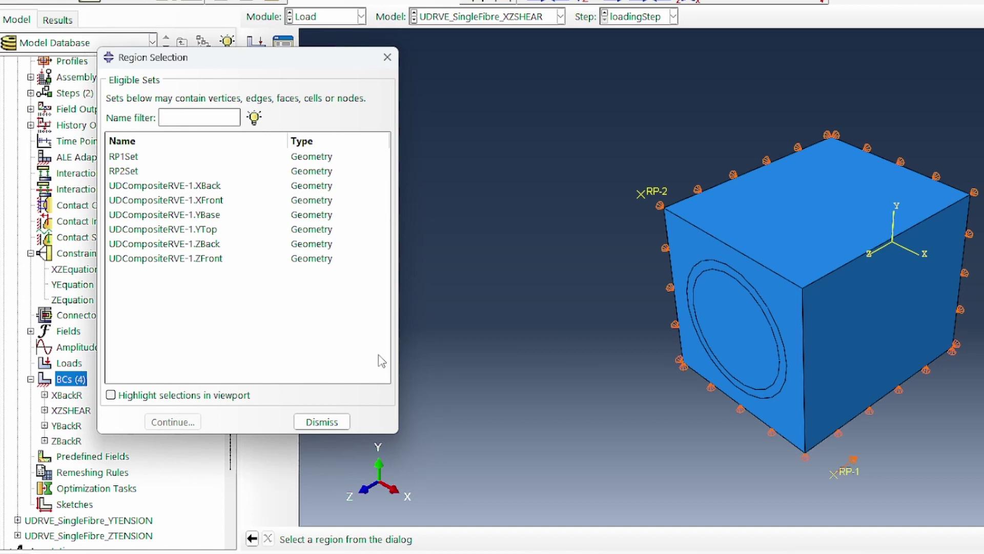
pyautogui.click(126, 171)
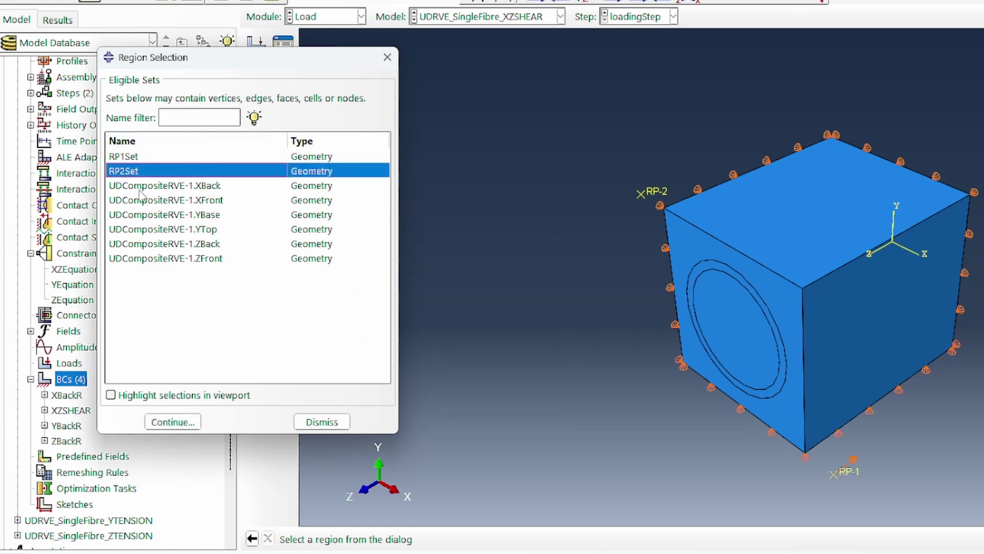
pyautogui.click(174, 423)
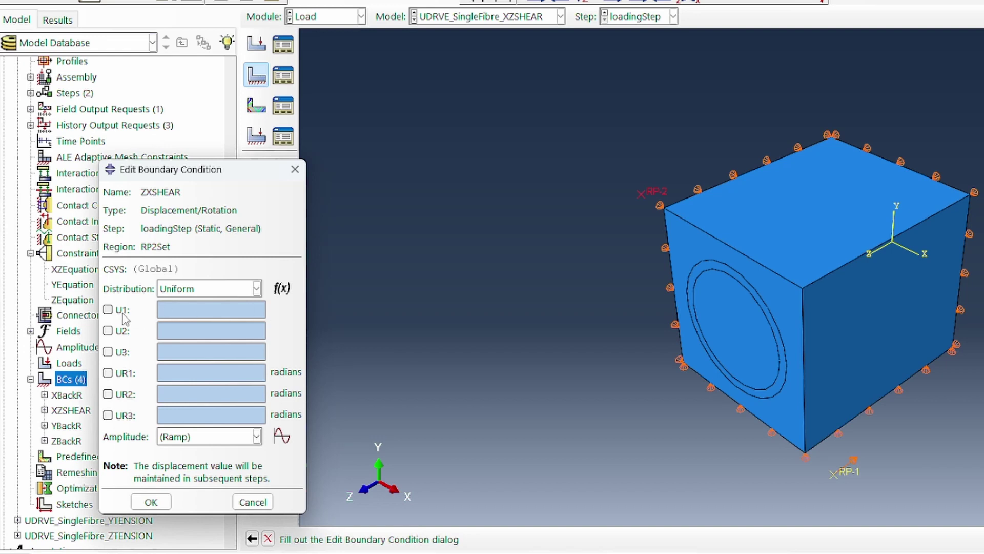
pyautogui.click(107, 310)
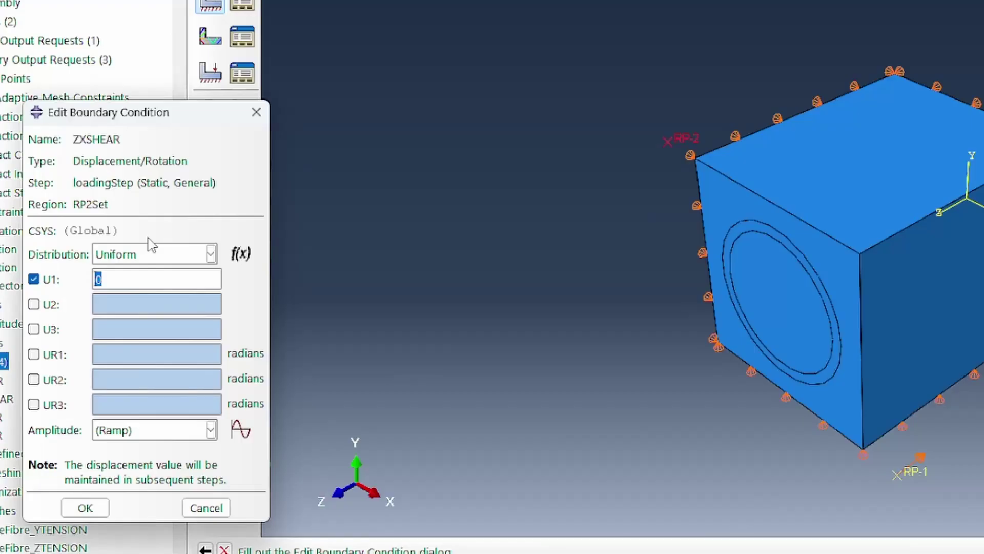
pyautogui.write('-10')
pyautogui.click(85, 508)
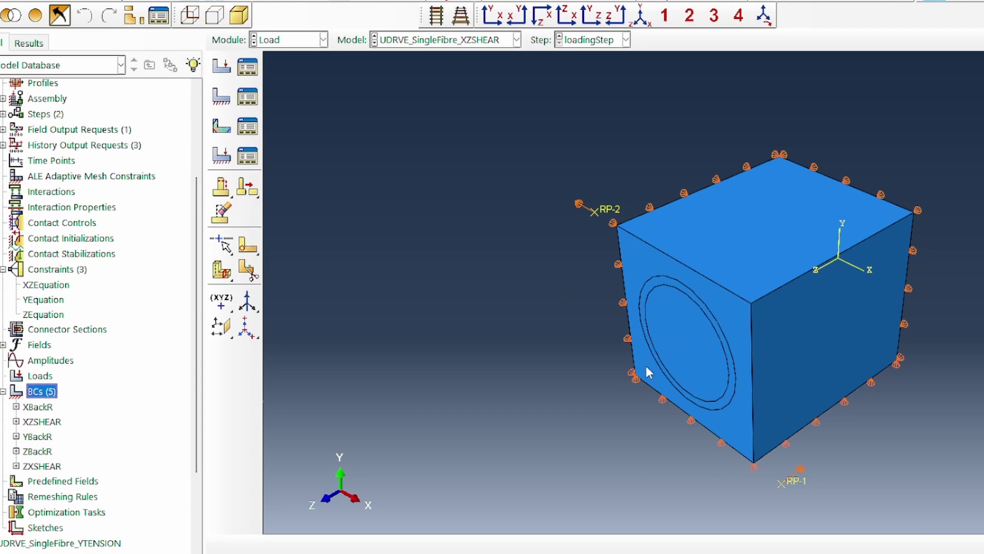
# Rename the ZEquation constraint to ZXEquation
pyautogui.rightClick(40, 317)
pyautogui.click(53, 369)
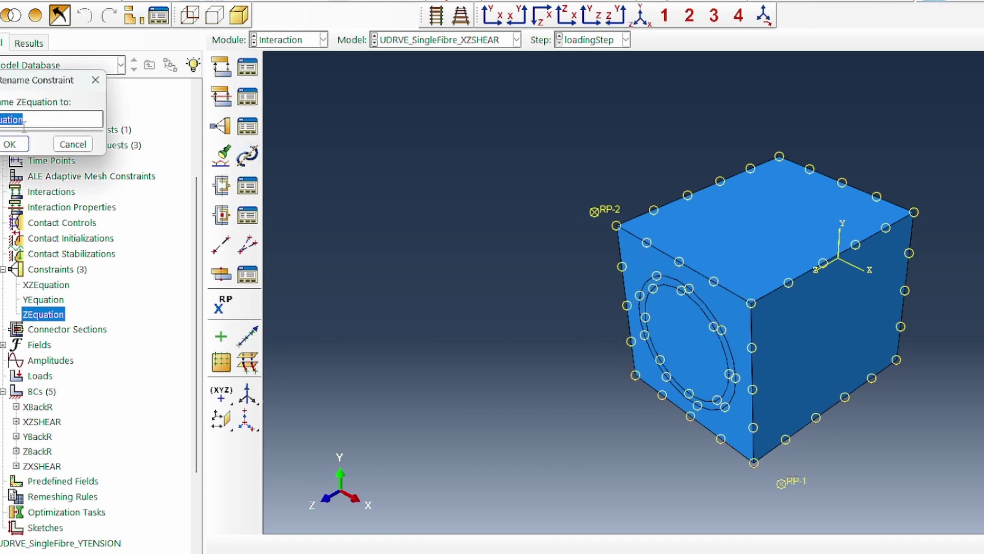
pyautogui.click(4, 163)
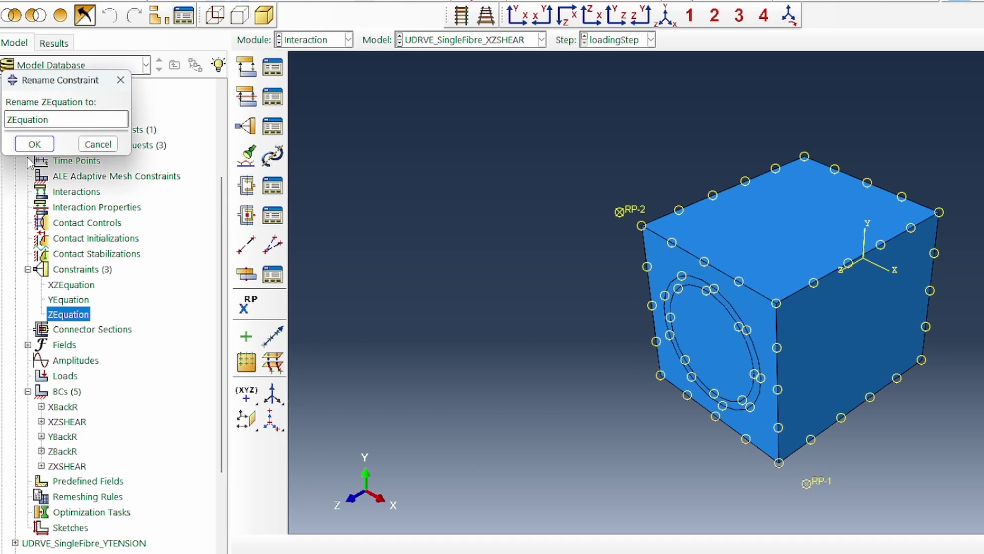
pyautogui.write('X')
pyautogui.press('Return')
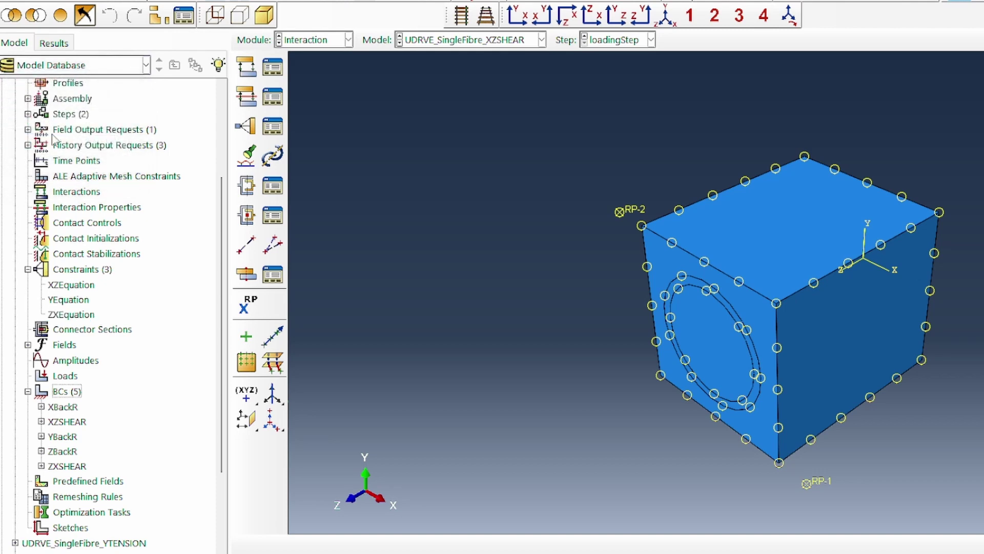
# Edit the ZXEquation constraint to use RP2Set in the second term and degree of freedom 1 in both terms
pyautogui.doubleClick(59, 319)
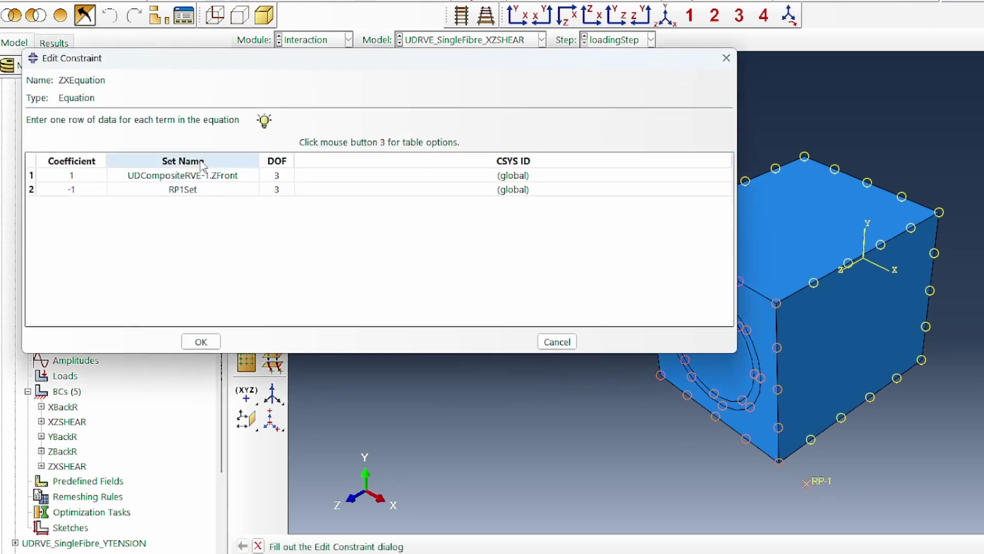
pyautogui.click(214, 193)
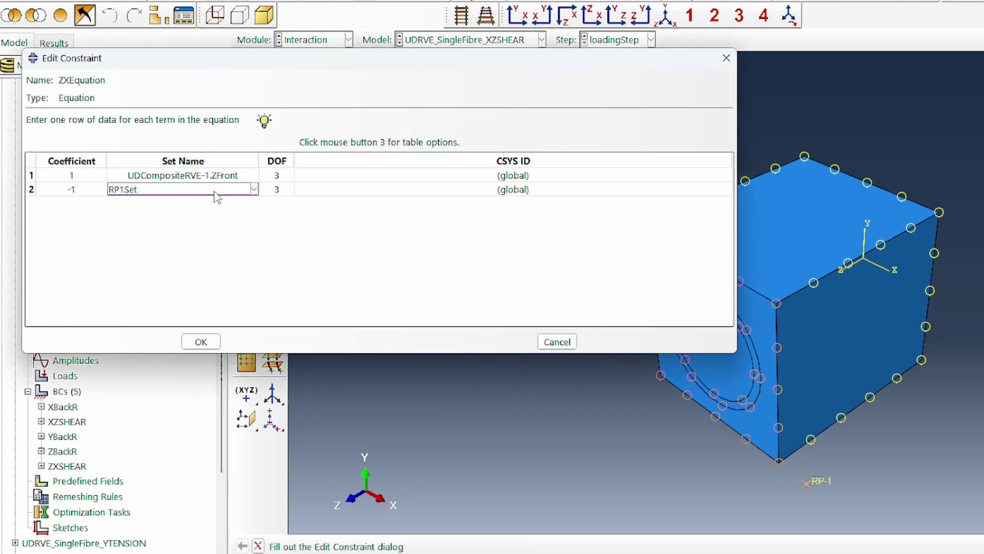
pyautogui.click(214, 191)
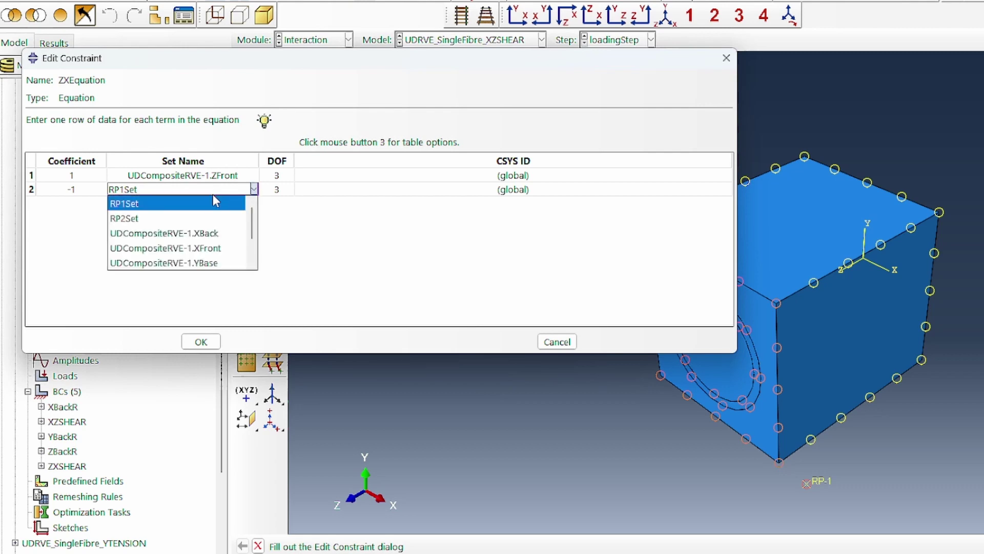
pyautogui.click(181, 216)
pyautogui.click(282, 175)
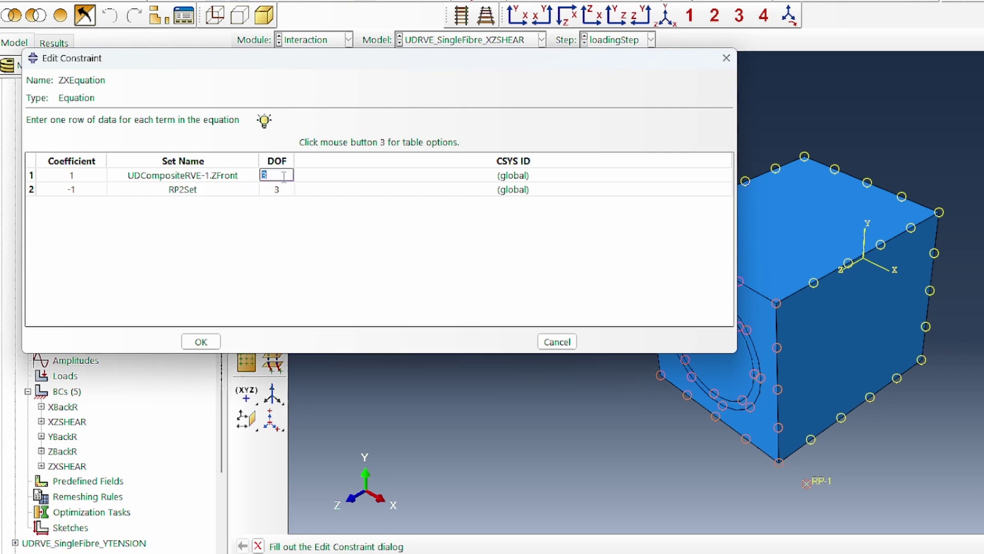
pyautogui.write('1')
pyautogui.click(283, 189)
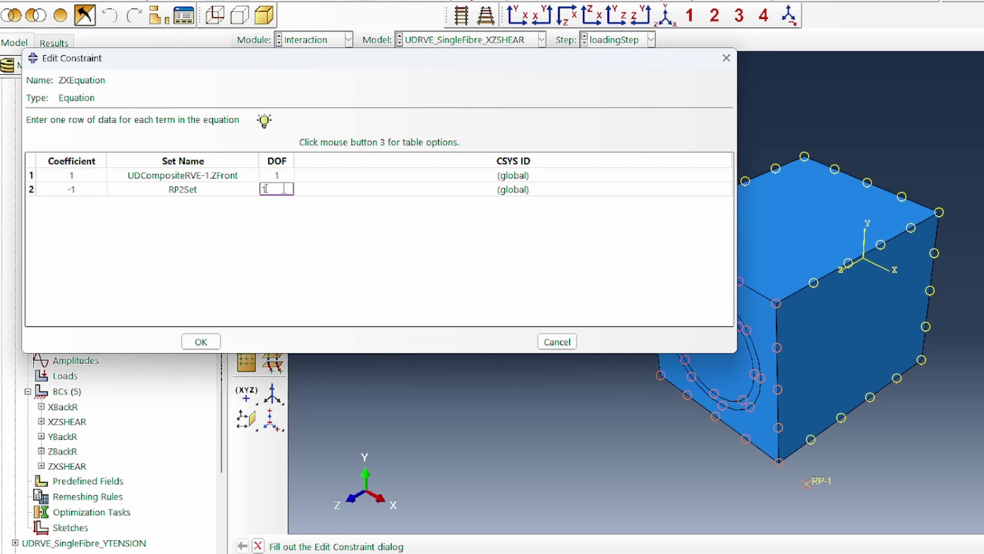
pyautogui.press('Return')
pyautogui.moveTo(353, 58); pyautogui.dragTo(727, 326)
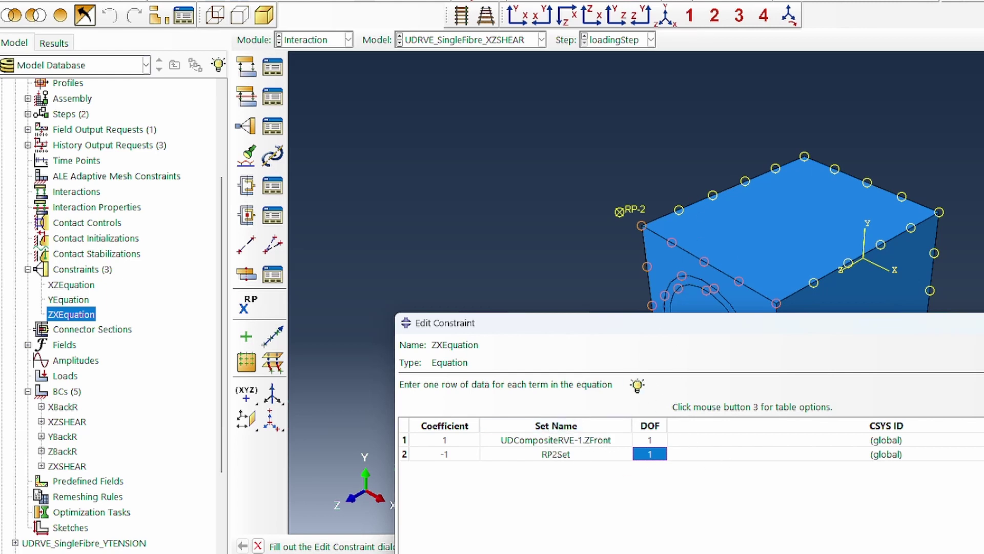
pyautogui.press('Return')
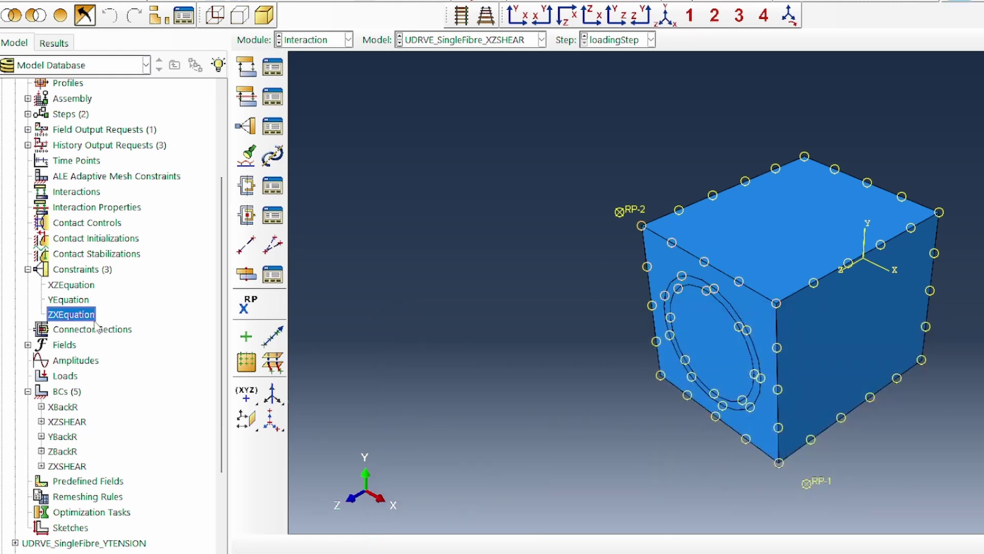
# Suppress the YEquation constraint in the XZ shear model
pyautogui.click(74, 301)
pyautogui.rightClick(74, 302)
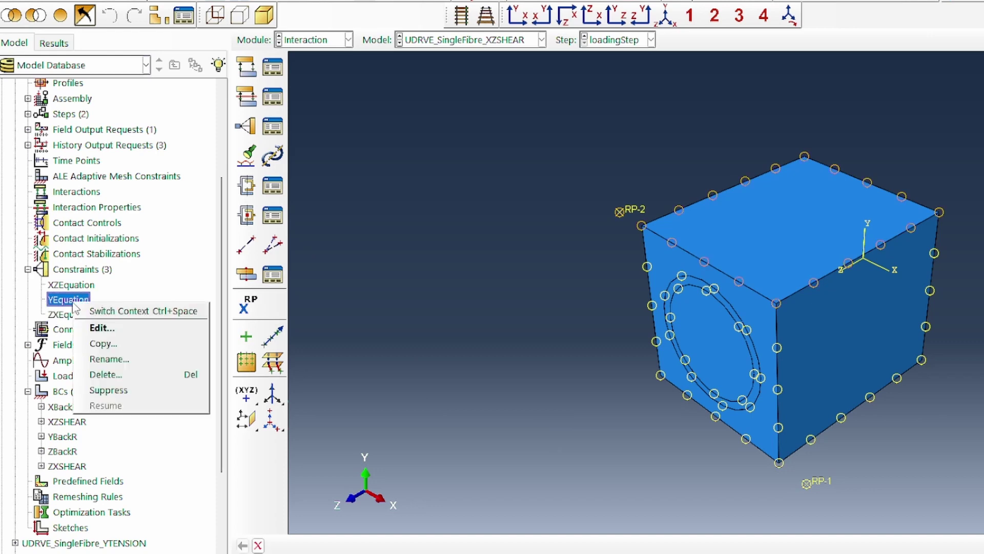
pyautogui.click(121, 391)
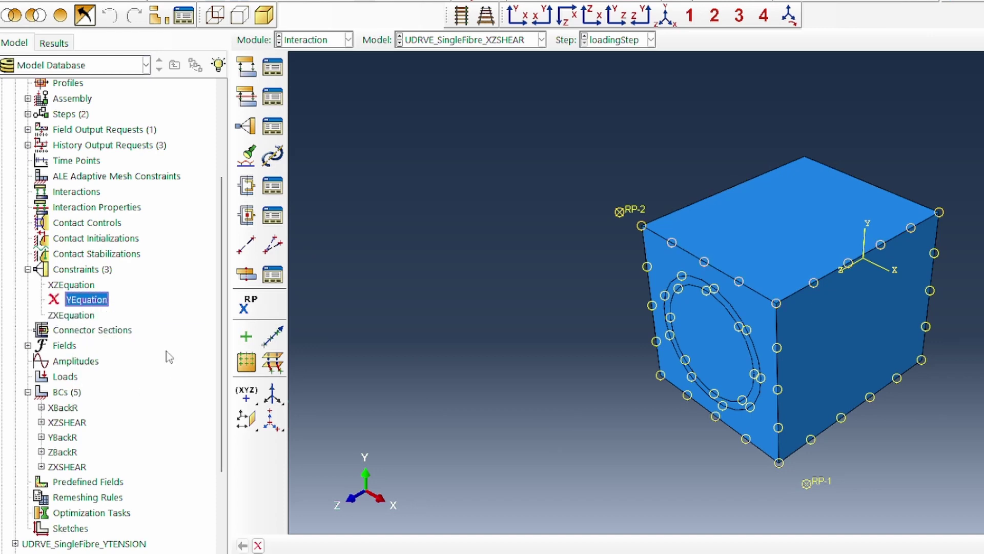
# Edit the XBackR boundary condition in the XZ shear model to release U1 and fix U2 and U3 at 0
pyautogui.click(72, 285)
pyautogui.click(74, 315)
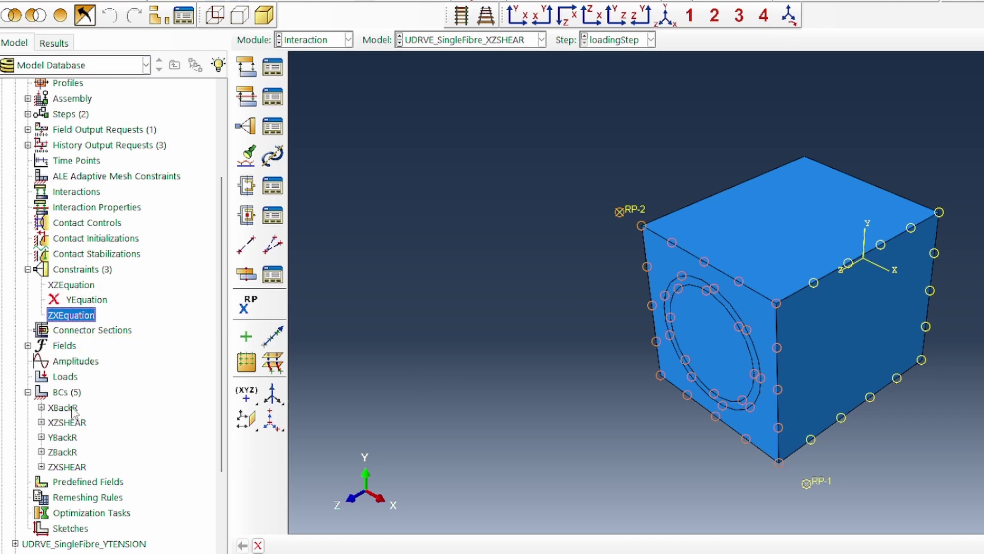
pyautogui.scroll(-3, 77, 414)
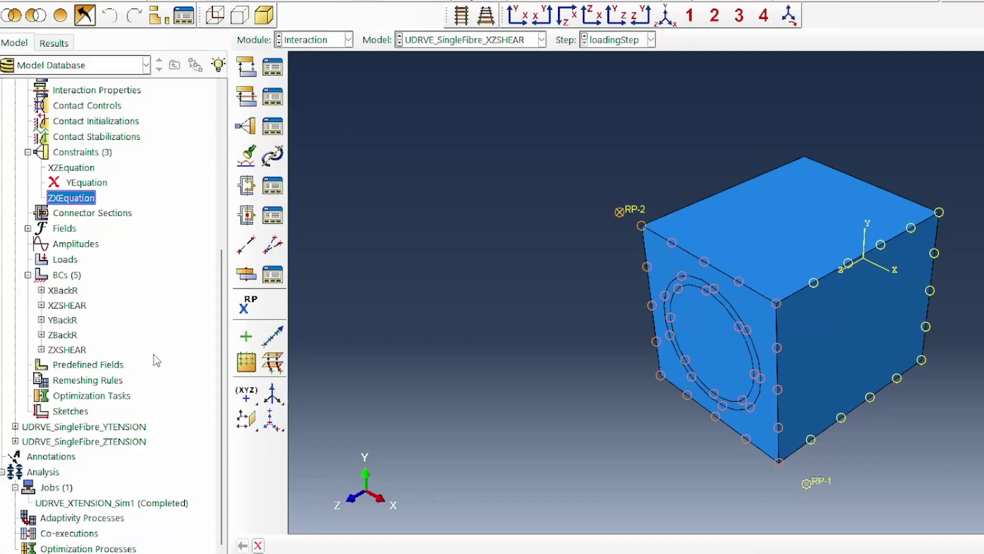
pyautogui.click(65, 291)
pyautogui.doubleClick(66, 291)
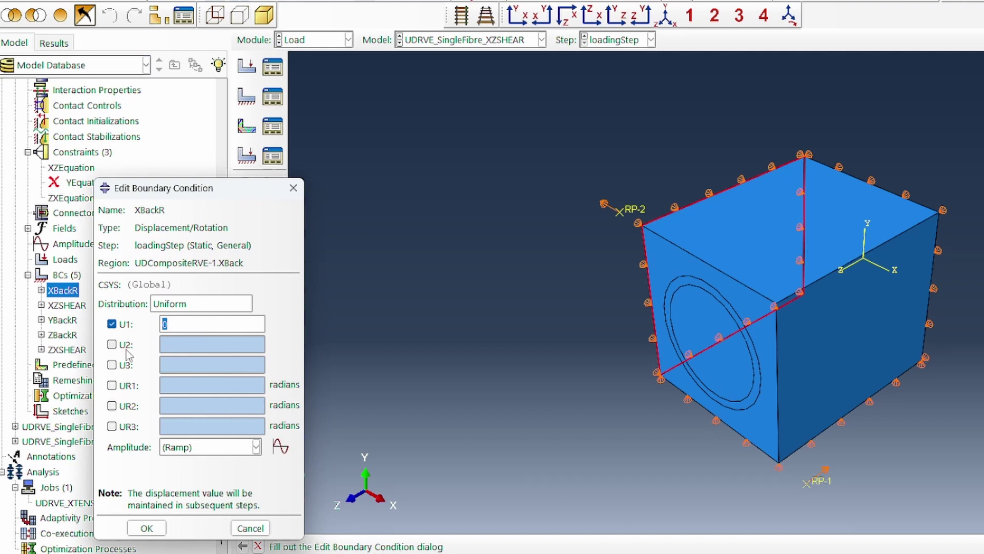
pyautogui.click(127, 344)
pyautogui.click(127, 365)
pyautogui.click(123, 324)
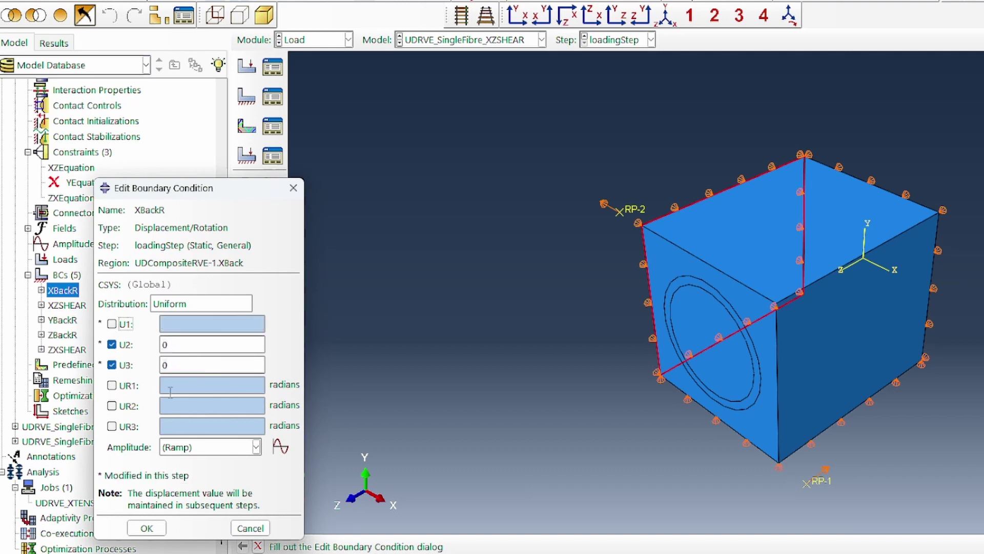
pyautogui.click(146, 528)
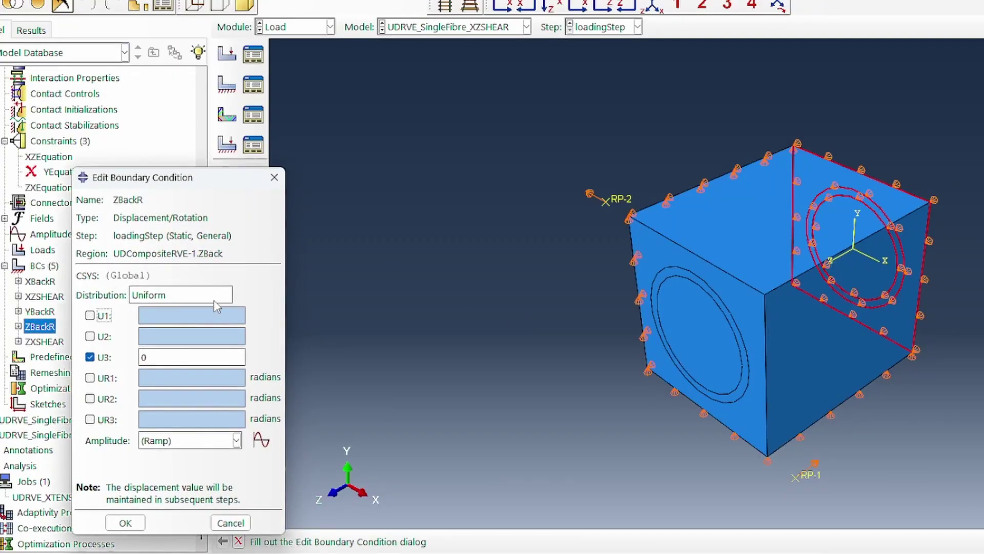
# Fix U1 at 0 in the ZBackR boundary condition and suppress YBackR in the XZ shear model
pyautogui.click(89, 315)
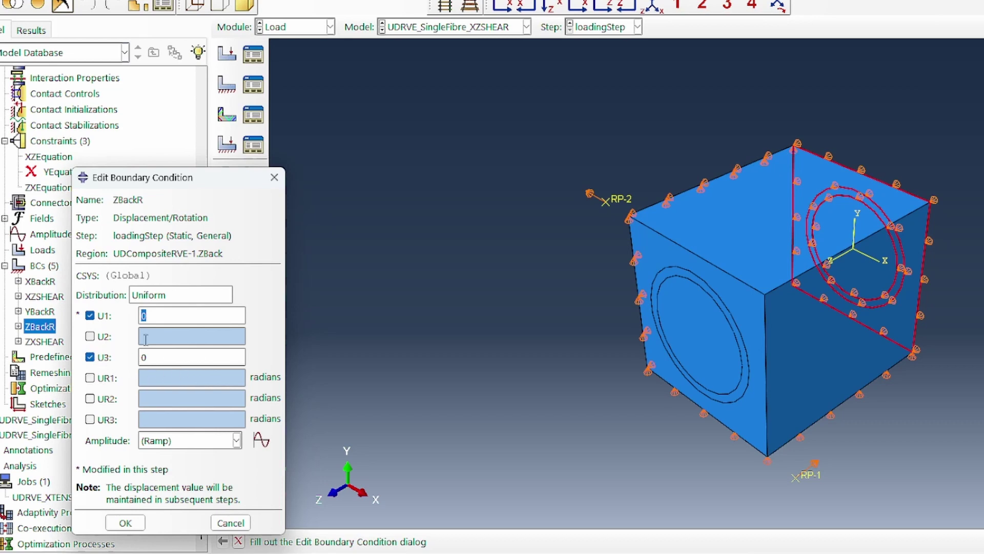
pyautogui.click(137, 522)
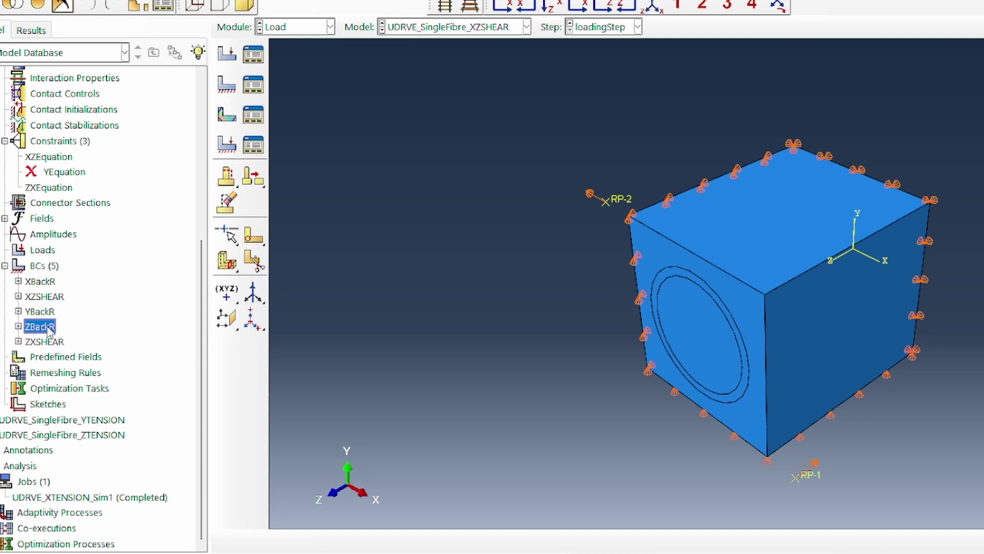
pyautogui.click(39, 312)
pyautogui.rightClick(39, 313)
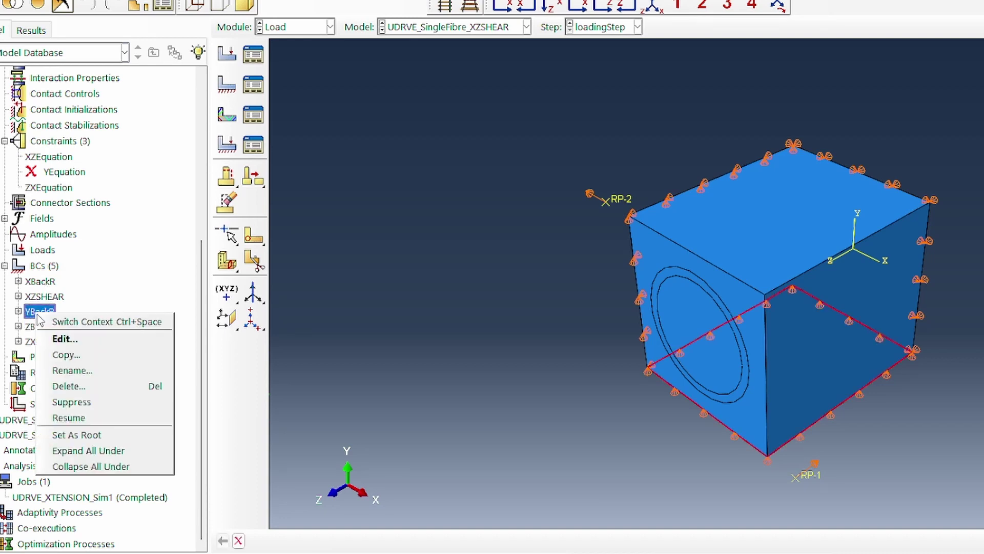
pyautogui.click(95, 401)
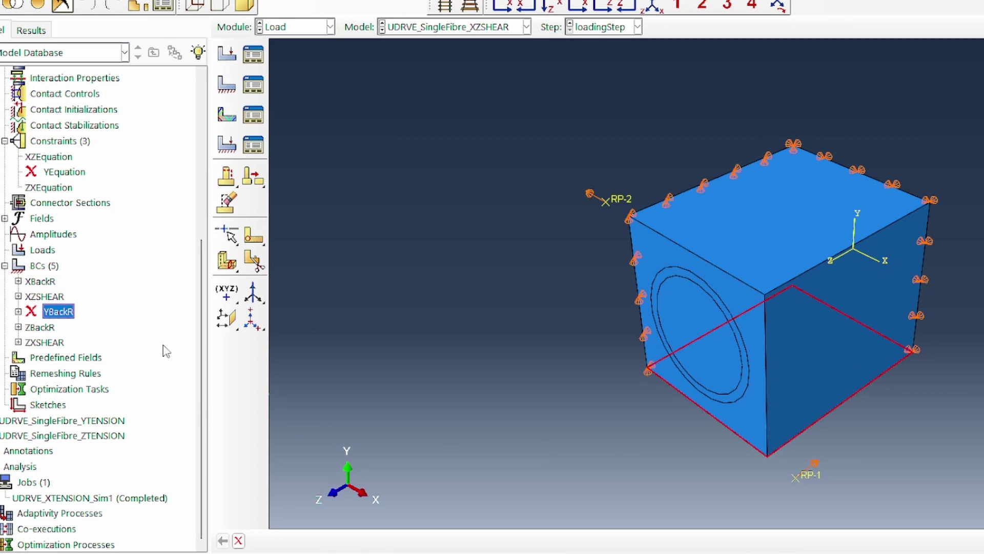
# Copy Model-1 to a new model named UDRVE_SingleFibre_YZSHEAR
pyautogui.scroll(10, 86, 358)
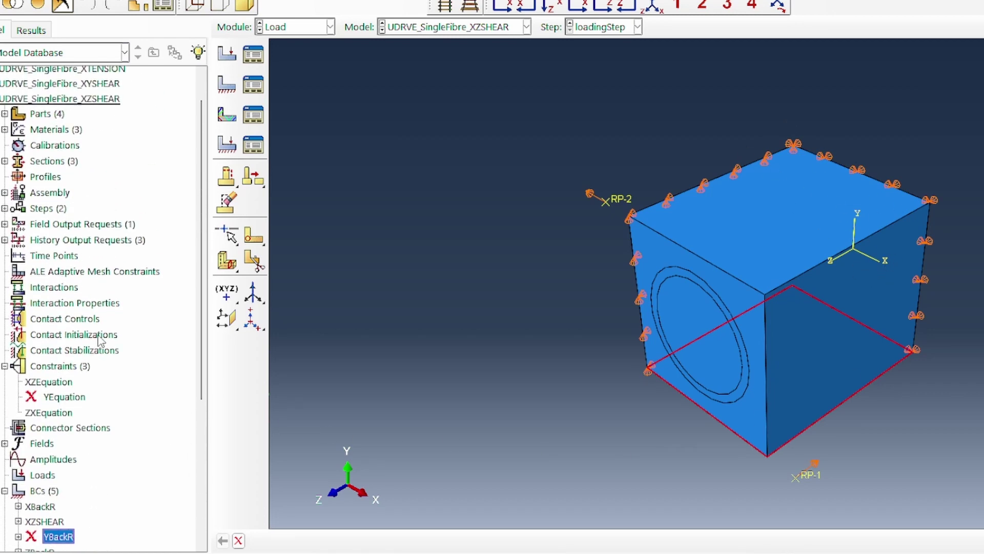
pyautogui.click(2, 135)
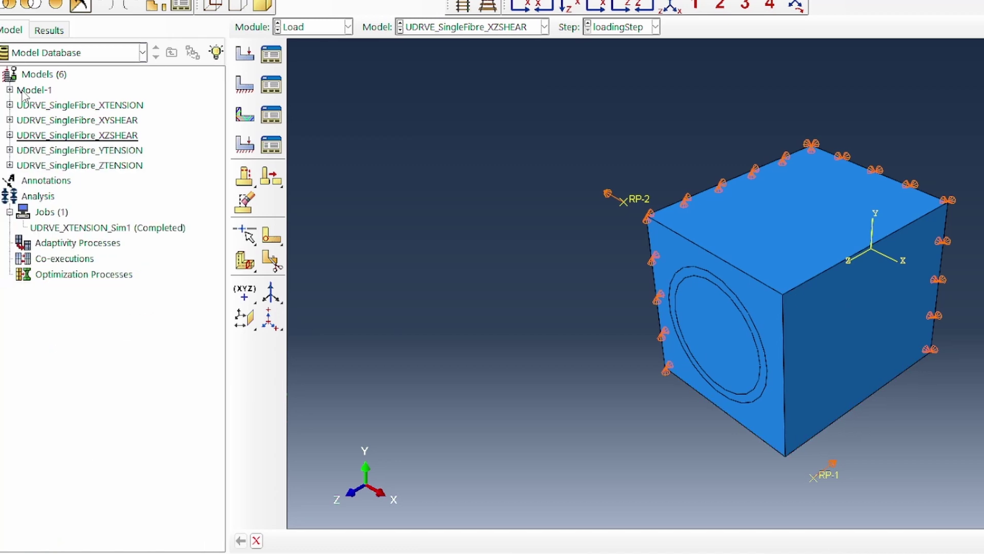
pyautogui.rightClick(16, 89)
pyautogui.click(70, 97)
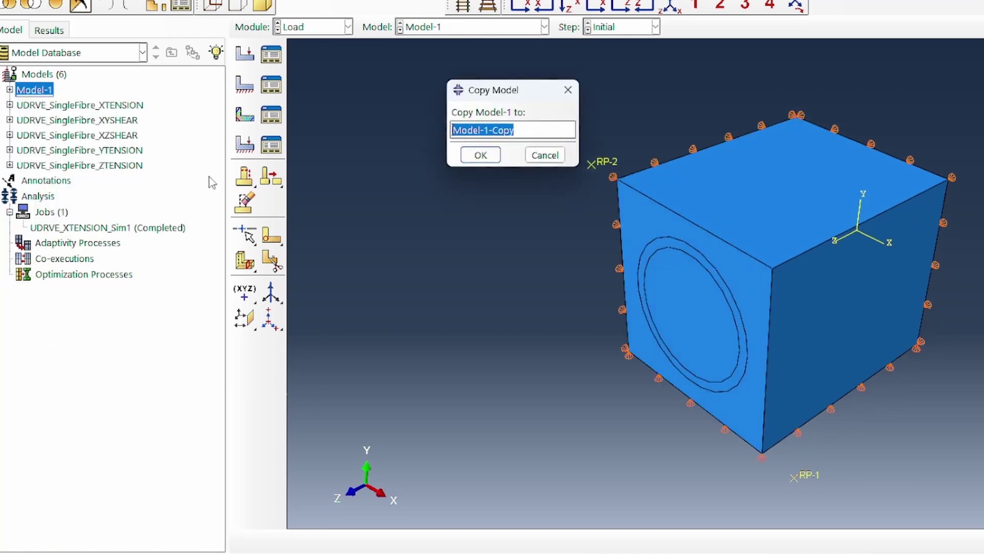
pyautogui.write('UDRVE_SingleFibre_YZSHEAR')
pyautogui.press('Return')
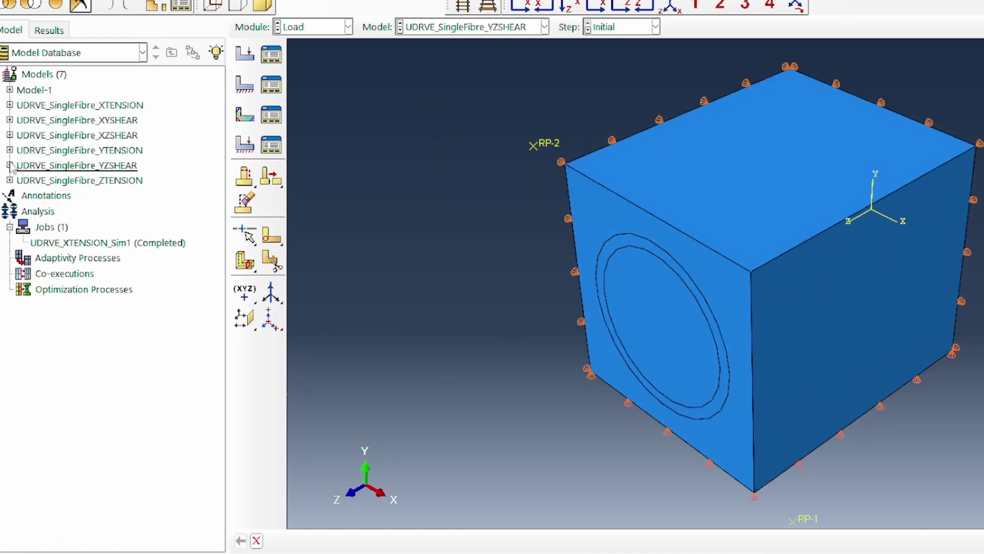
# Create the YZSHEAR displacement boundary condition in loadingStep on RP1Set with U3 set to -12 in the YZ shear model
pyautogui.click(9, 165)
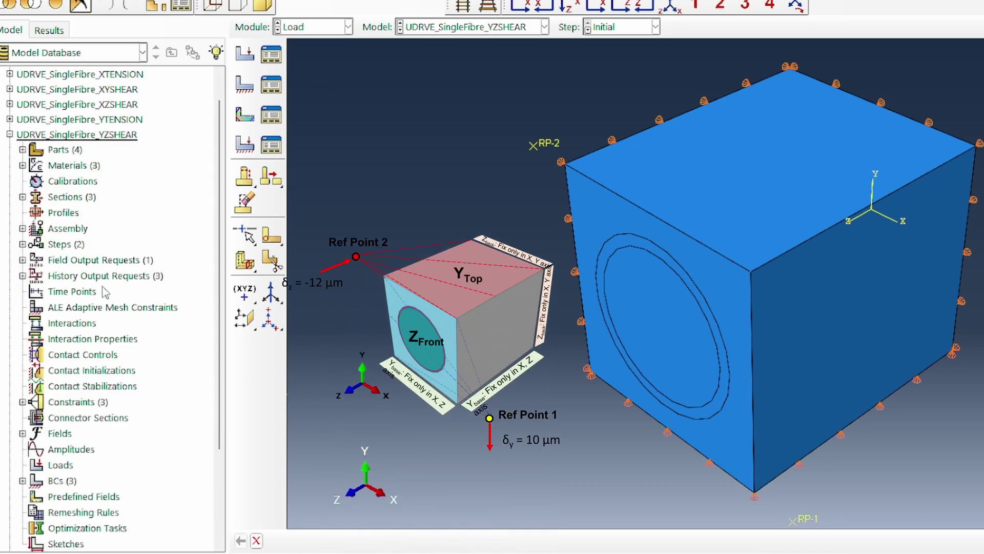
pyautogui.doubleClick(70, 482)
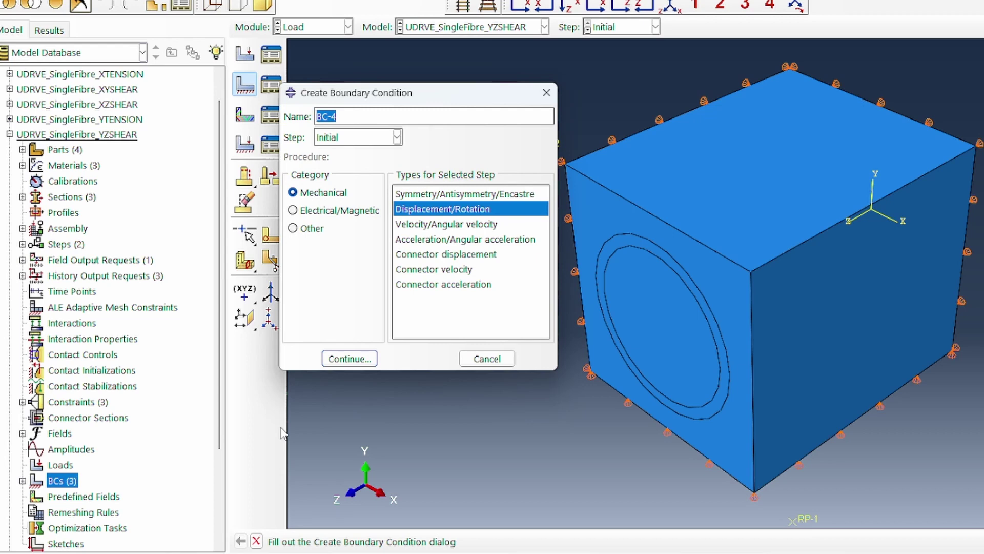
pyautogui.write('YZSHEAR')
pyautogui.click(357, 135)
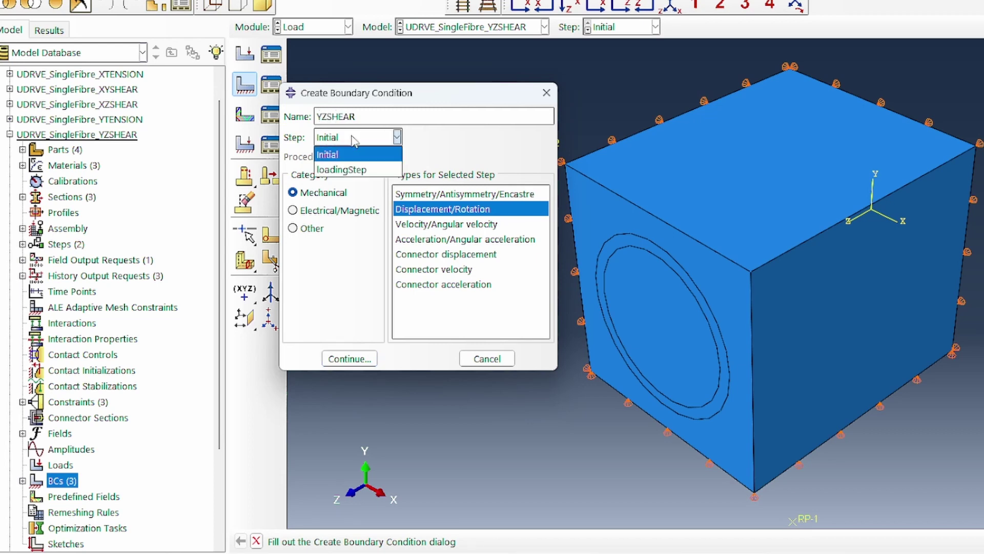
pyautogui.click(354, 164)
pyautogui.click(350, 358)
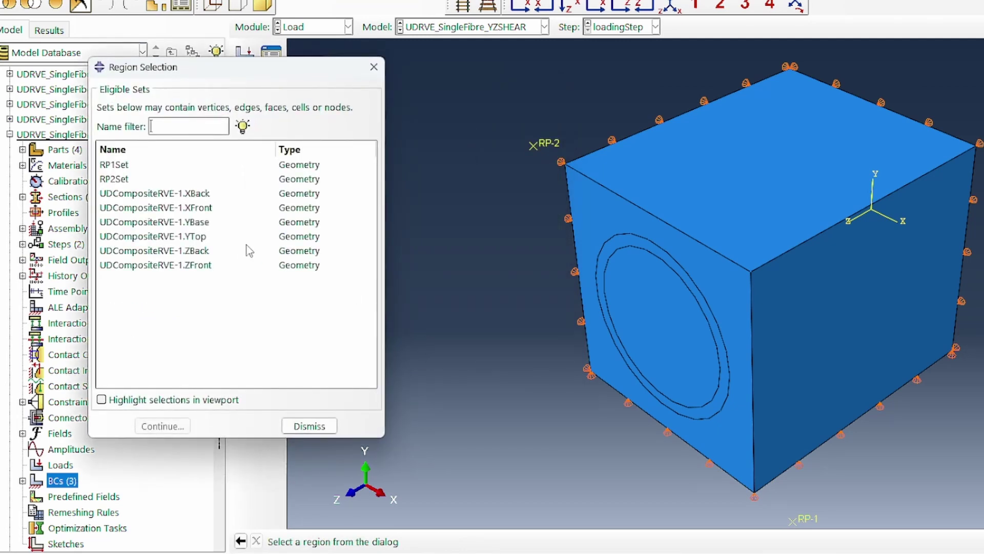
pyautogui.click(121, 165)
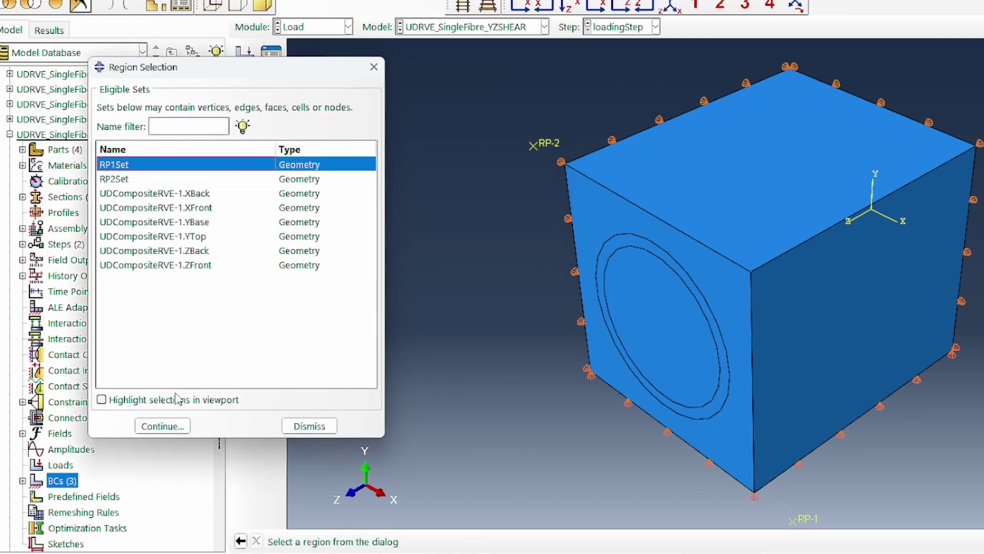
pyautogui.click(174, 431)
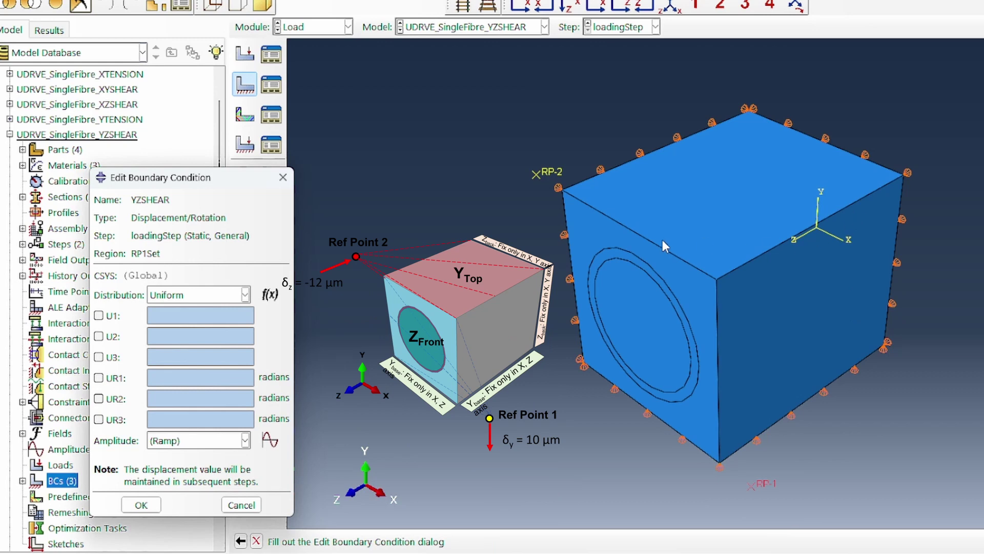
pyautogui.click(109, 358)
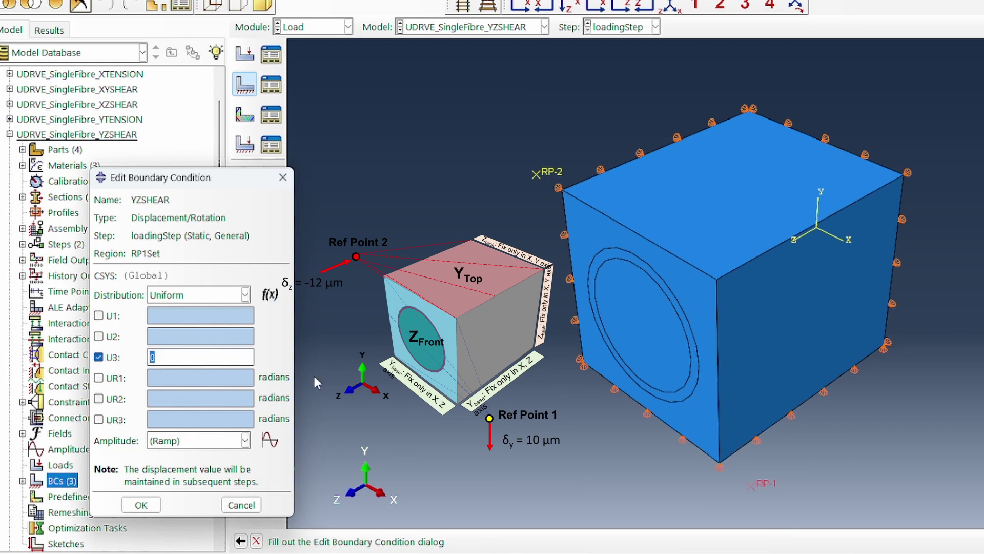
pyautogui.write('-12')
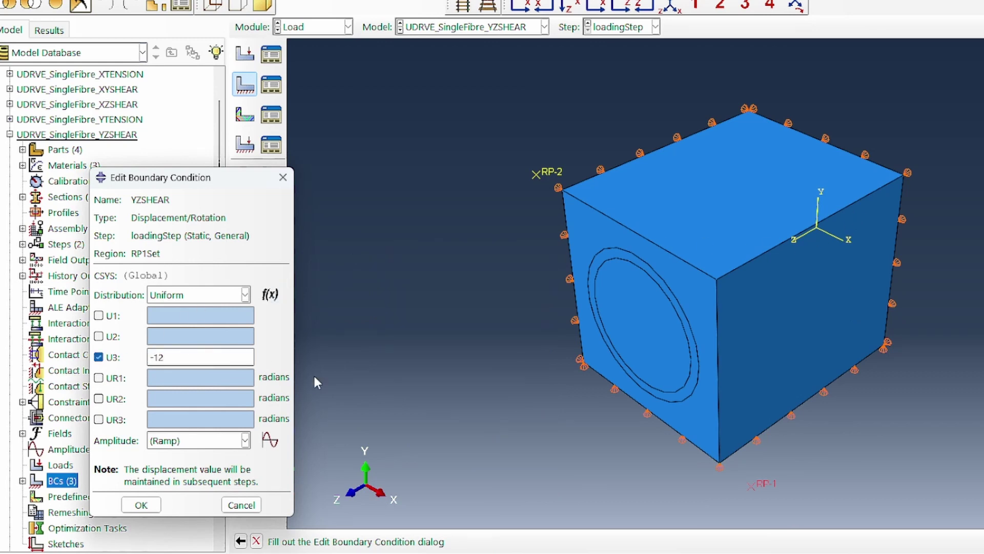
pyautogui.click(141, 505)
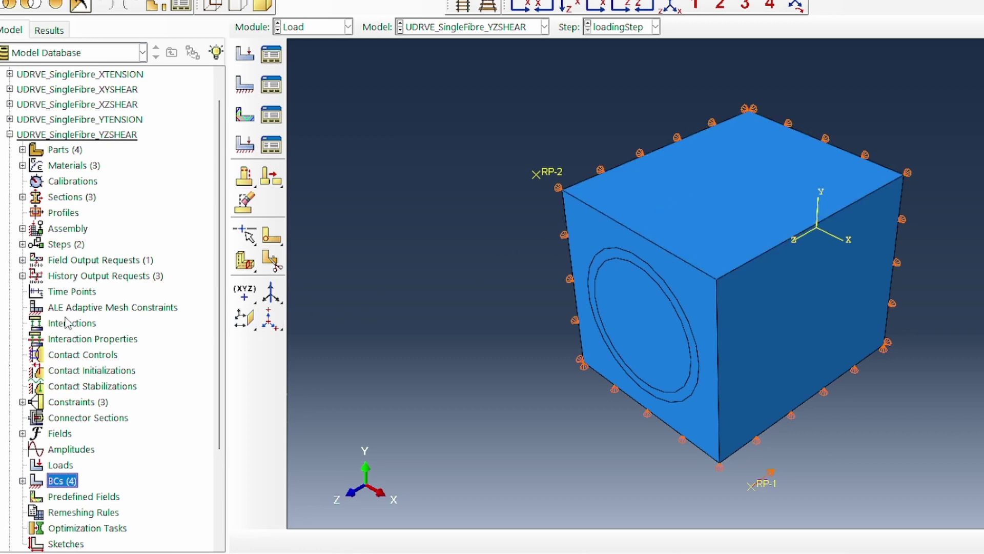
# Rename the YEquation constraint of the YZ shear model to YZEquation
pyautogui.click(22, 402)
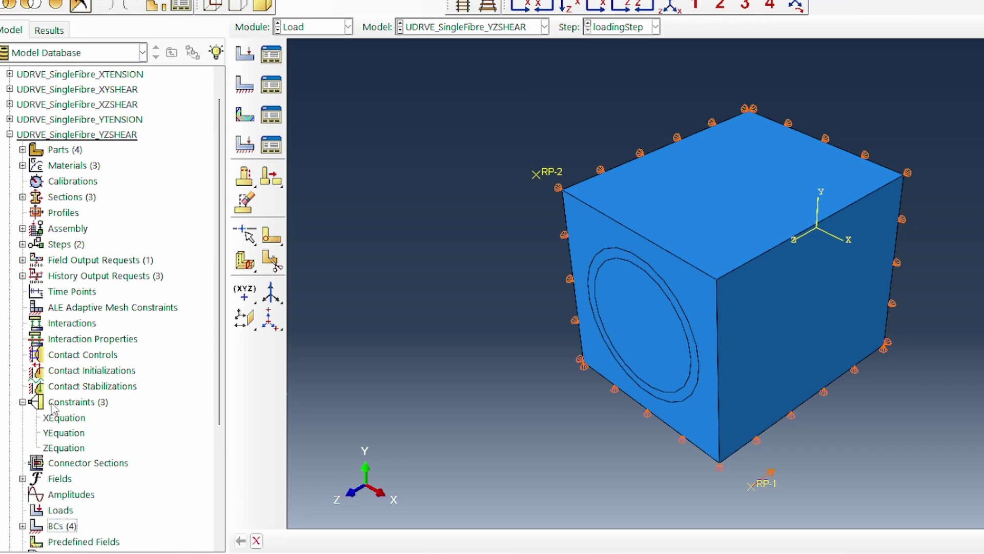
pyautogui.click(67, 433)
pyautogui.doubleClick(66, 433)
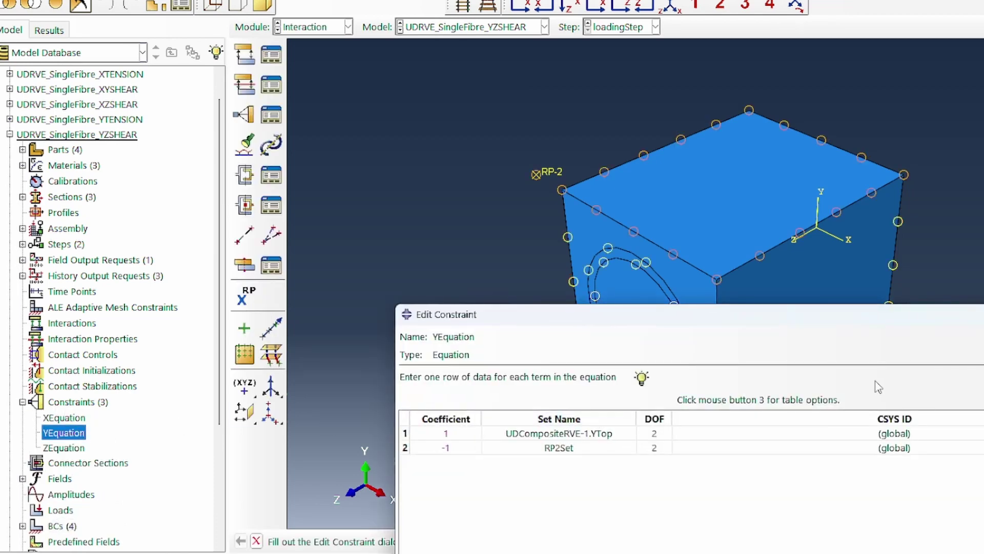
pyautogui.press('Escape')
pyautogui.rightClick(64, 433)
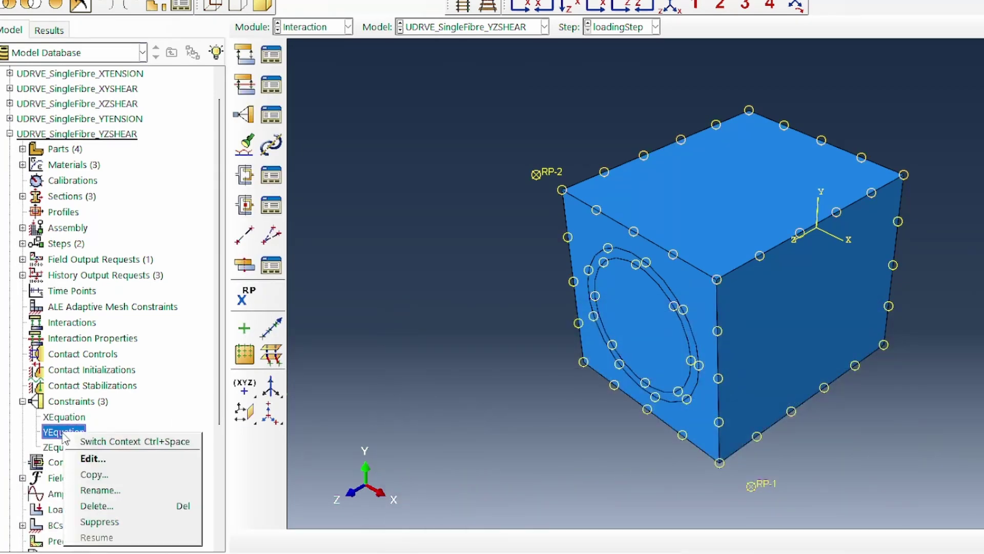
pyautogui.click(117, 490)
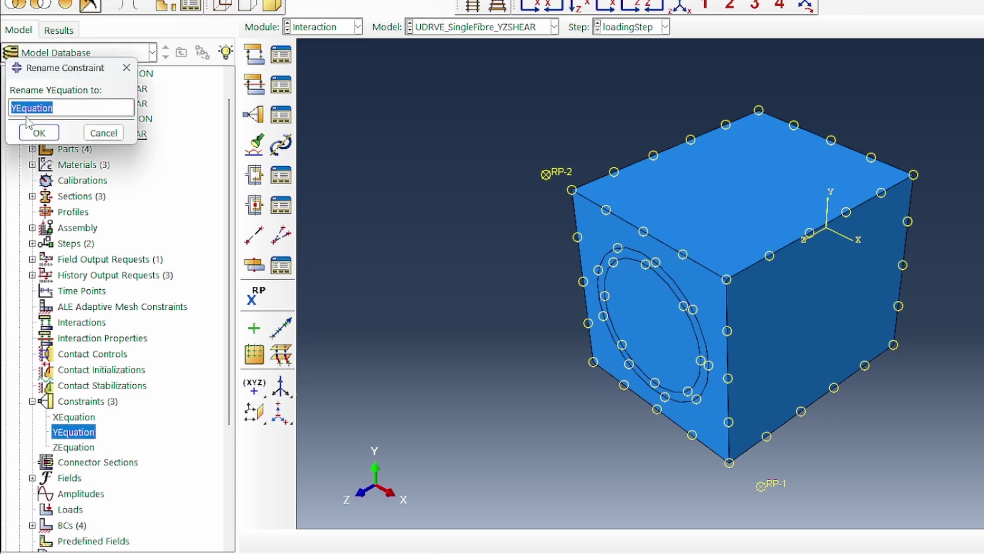
pyautogui.click(8, 108)
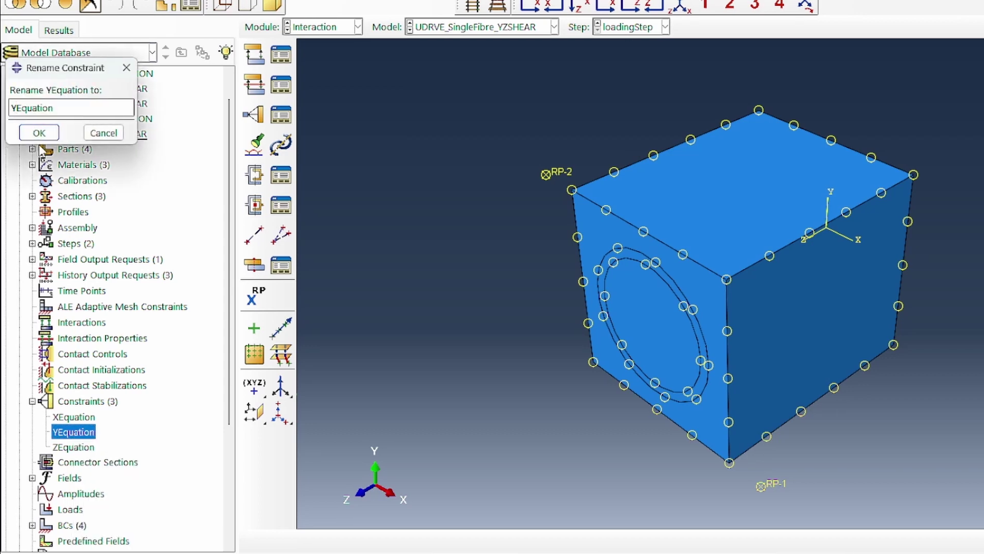
pyautogui.press('Delete')
pyautogui.write('YZ')
pyautogui.press('Return')
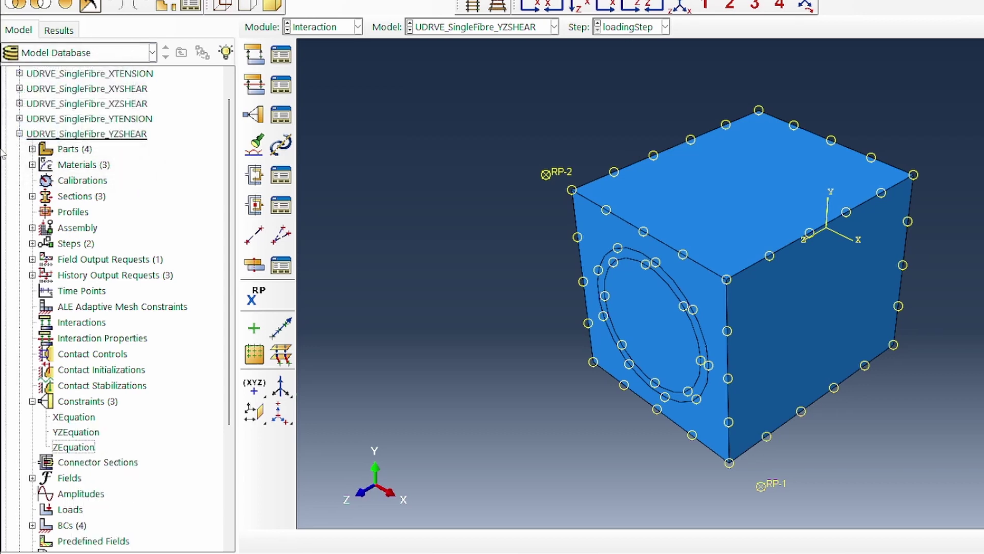
# Edit the YZEquation constraint to use degree of freedom 3 in both terms and RP1Set in the second term
pyautogui.doubleClick(76, 432)
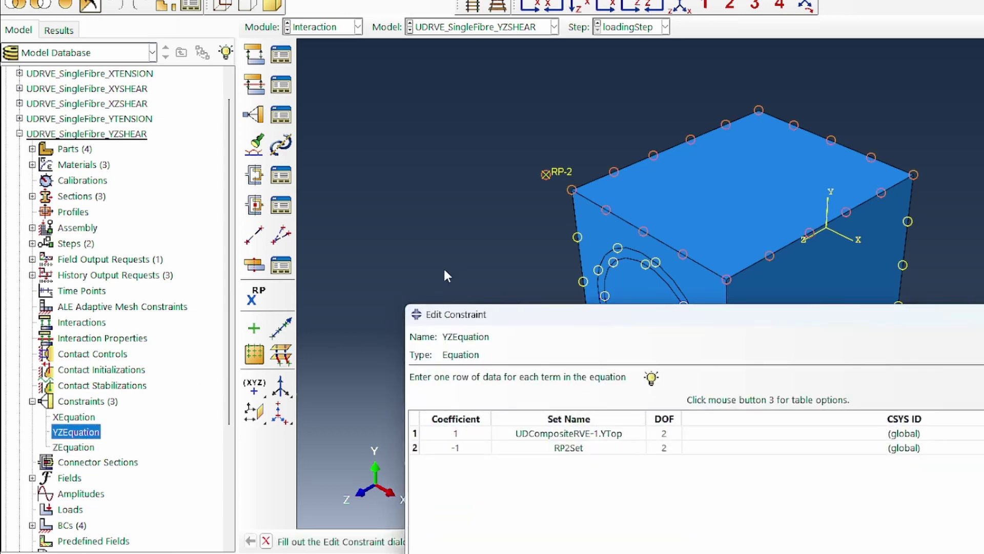
pyautogui.click(661, 433)
pyautogui.write('3')
pyautogui.press('Return')
pyautogui.write('3')
pyautogui.press('Return')
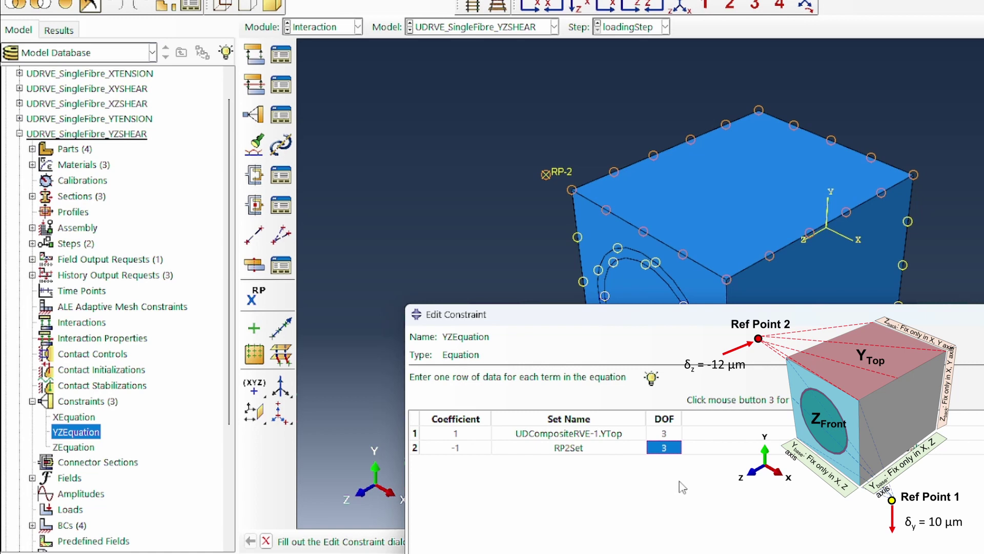
pyautogui.click(584, 448)
pyautogui.click(640, 447)
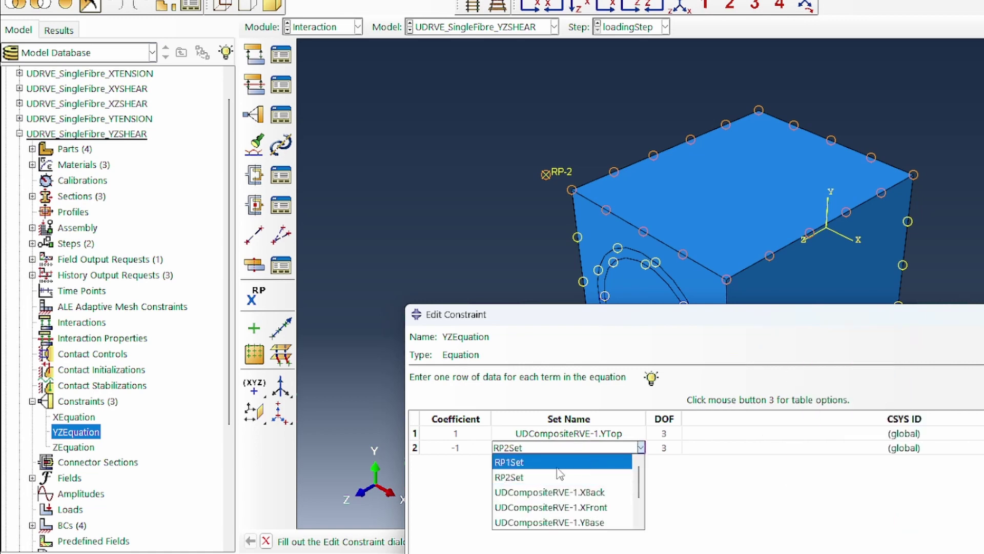
pyautogui.click(556, 460)
pyautogui.moveTo(583, 319); pyautogui.dragTo(790, 104)
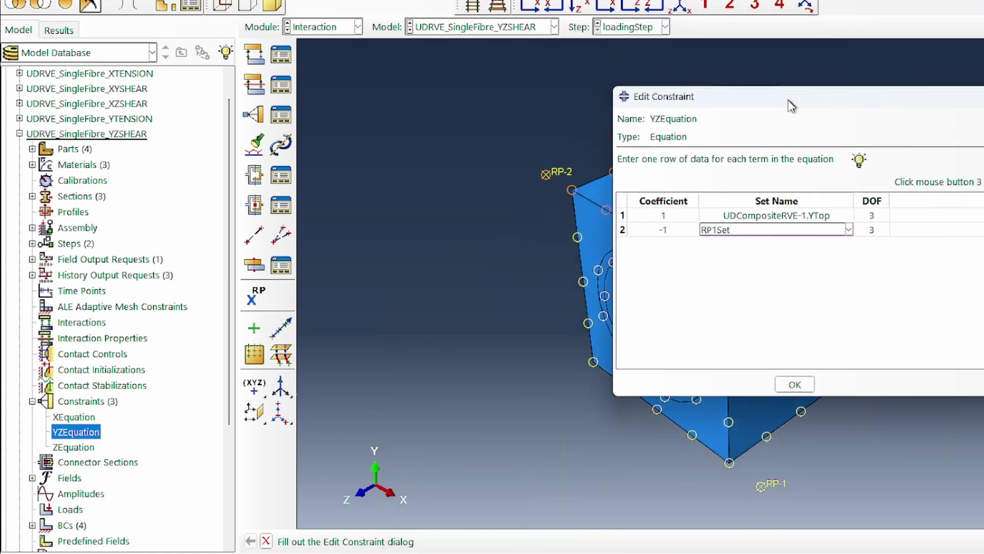
pyautogui.click(795, 387)
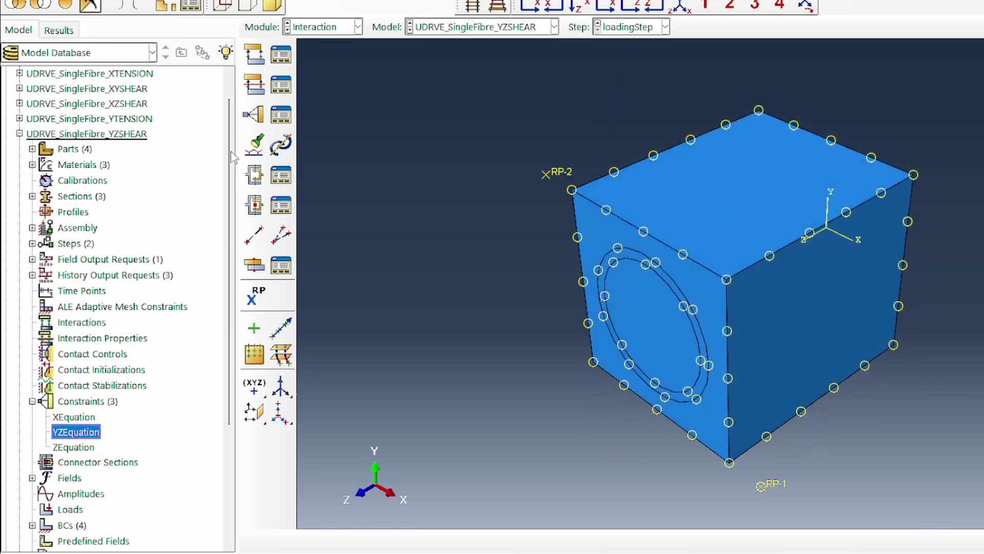
pyautogui.doubleClick(78, 435)
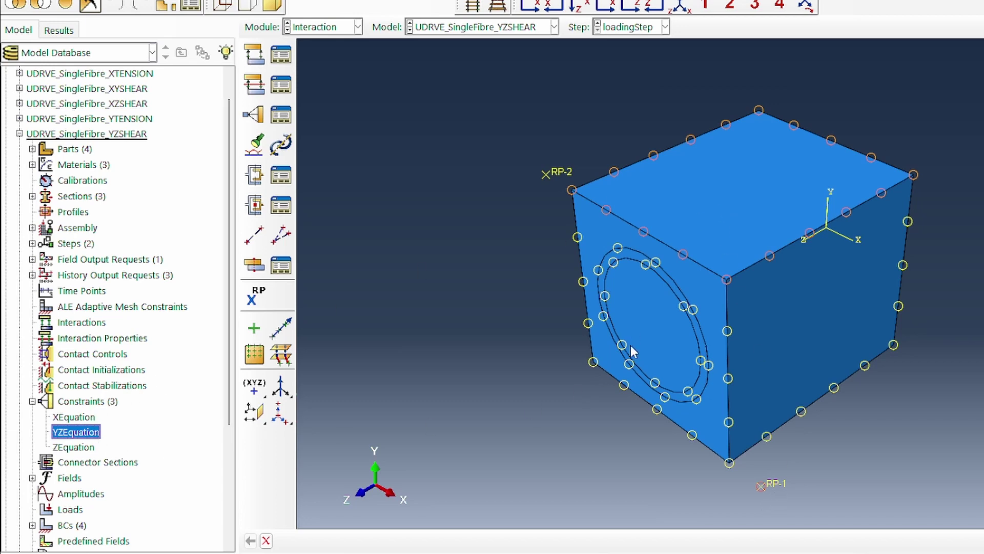
pyautogui.scroll(-2, 79, 356)
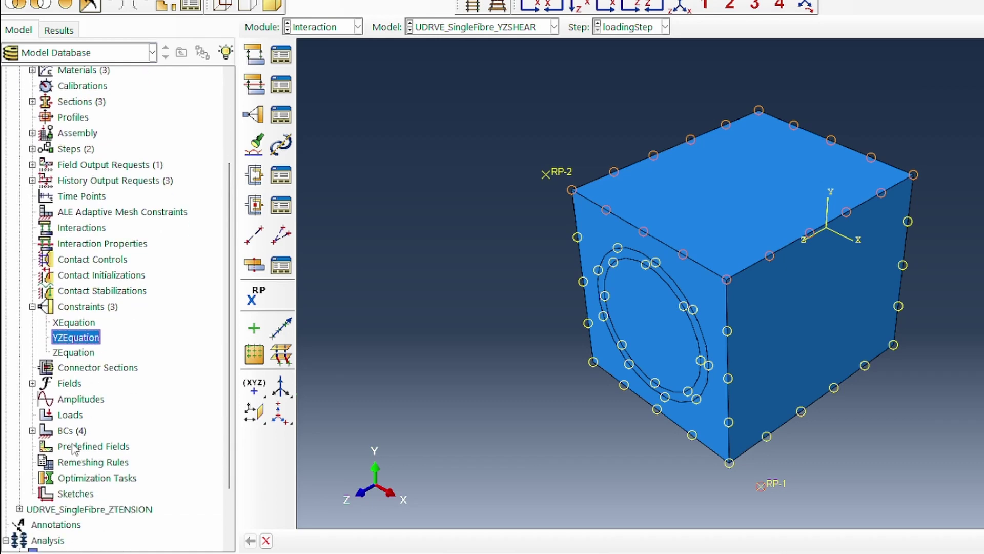
# Create the ZYSHEAR displacement boundary condition in loadingStep on RP2Set with U2 set to -10
pyautogui.doubleClick(72, 431)
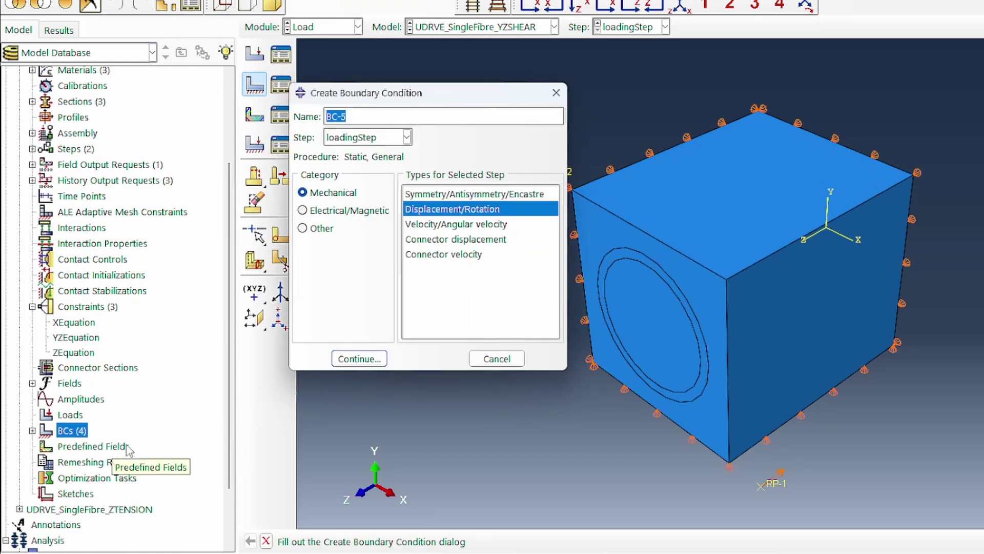
pyautogui.write('ZYSHEAR')
pyautogui.click(359, 358)
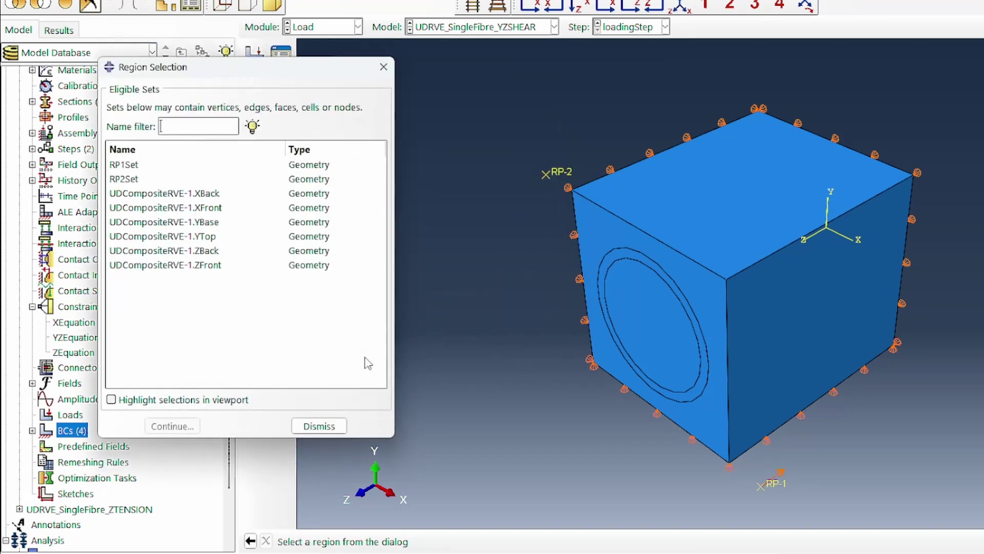
pyautogui.click(139, 181)
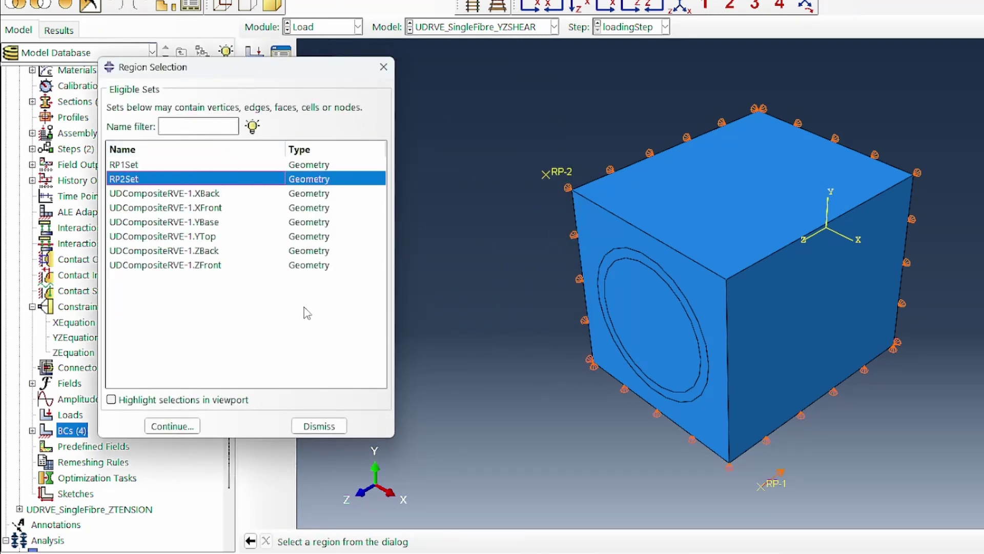
pyautogui.click(173, 425)
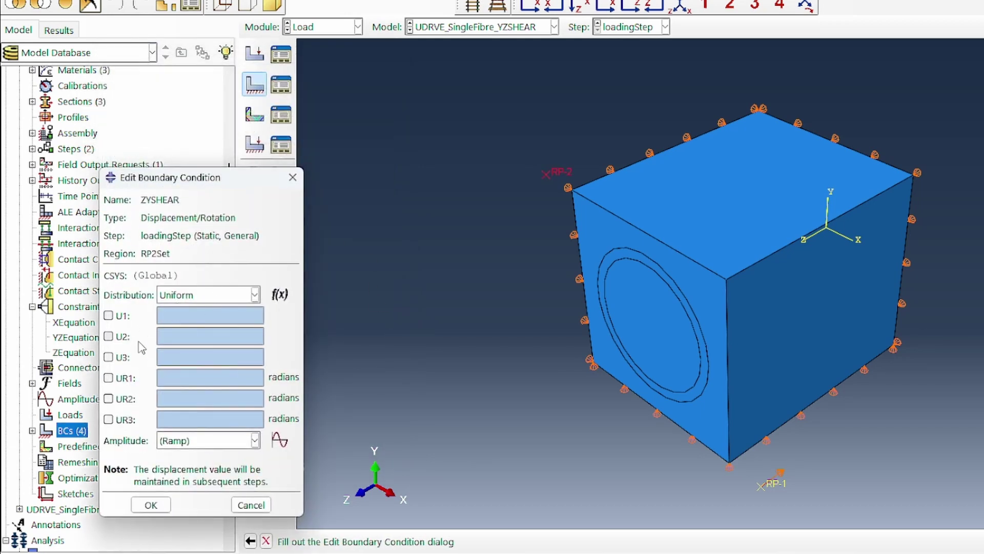
pyautogui.click(108, 336)
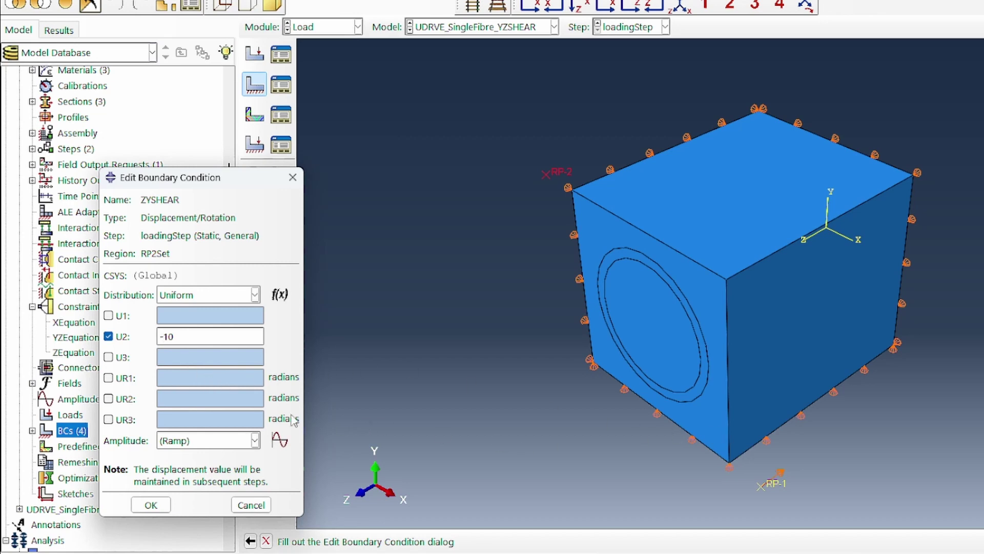
pyautogui.click(156, 506)
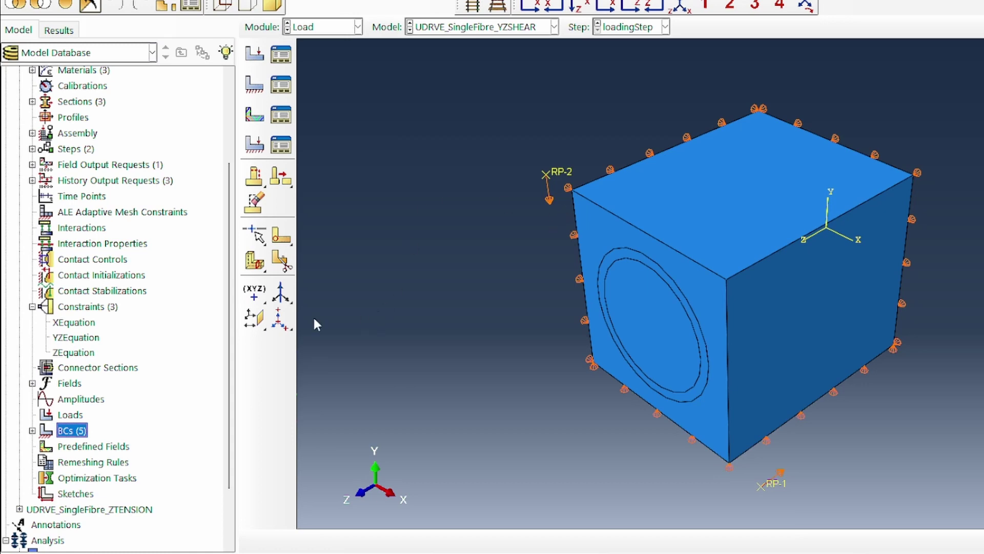
# Rename the ZEquation constraint of the YZ shear model to ZYEquation
pyautogui.rightClick(67, 354)
pyautogui.click(105, 409)
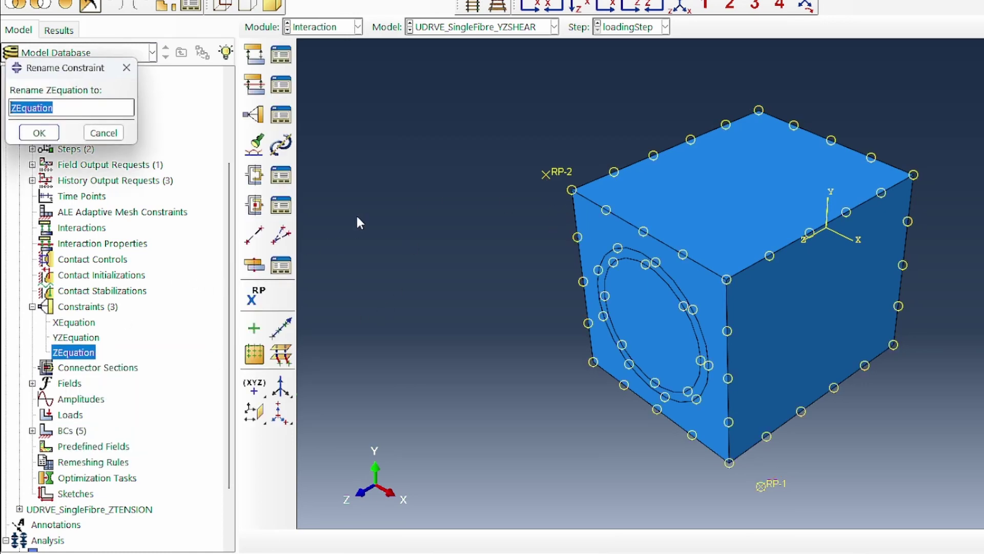
pyautogui.click(18, 108)
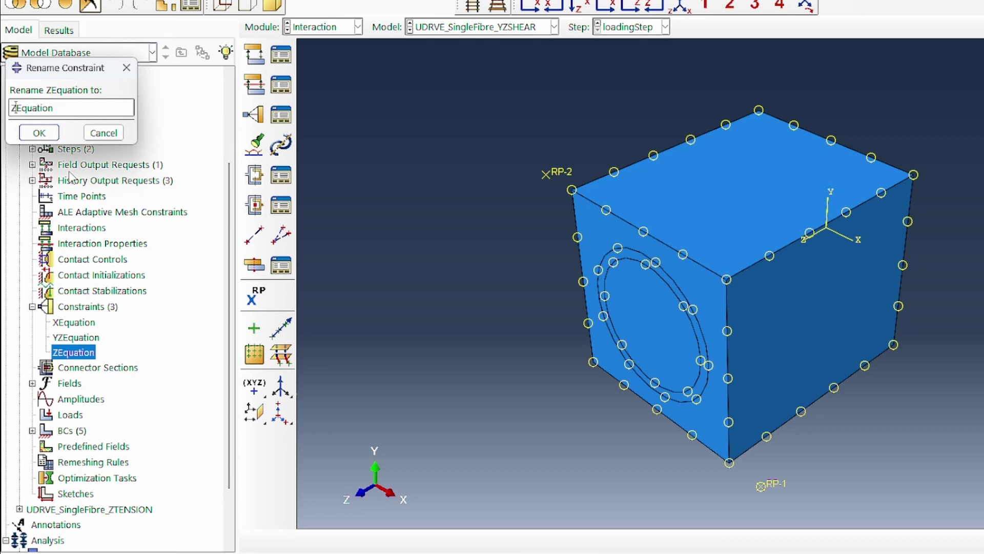
pyautogui.write('Y')
pyautogui.press('Return')
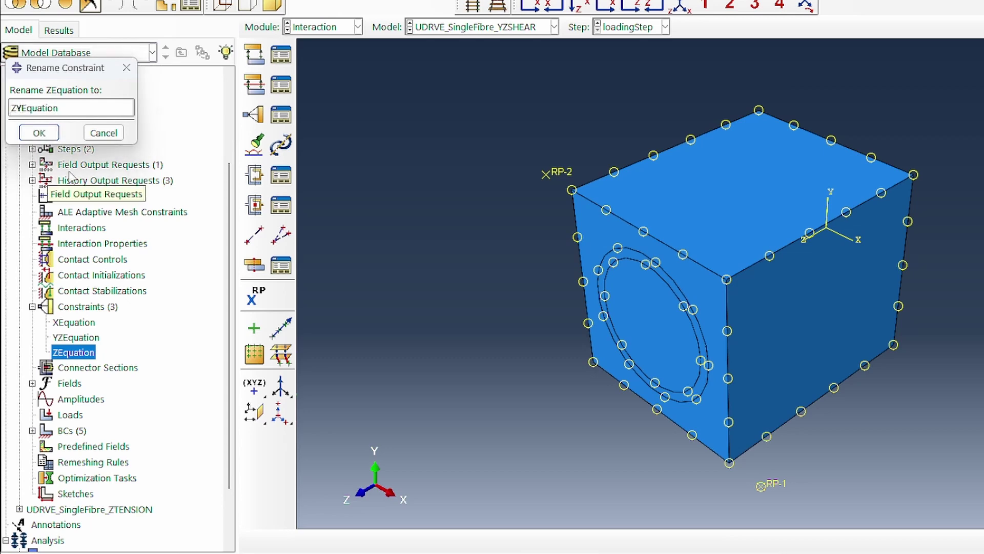
# Edit the ZYEquation constraint to use RP2Set in the second term and degree of freedom 2 in both terms
pyautogui.doubleClick(73, 353)
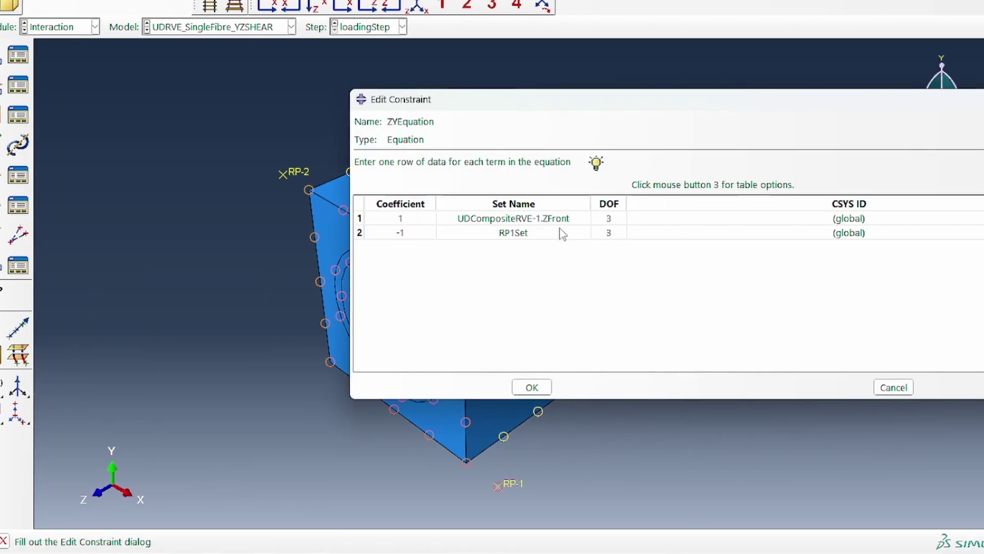
pyautogui.click(823, 233)
pyautogui.click(823, 233)
pyautogui.click(507, 262)
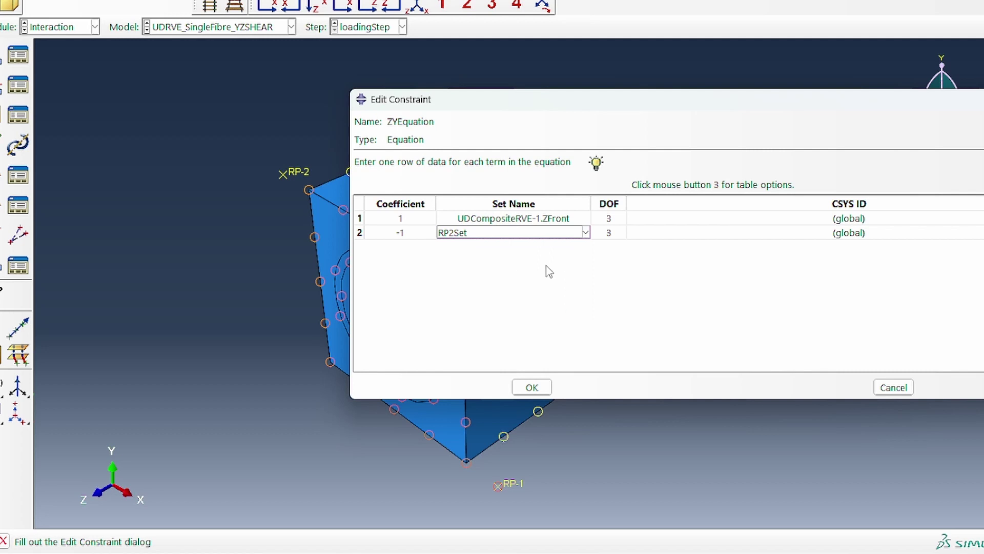
pyautogui.click(609, 224)
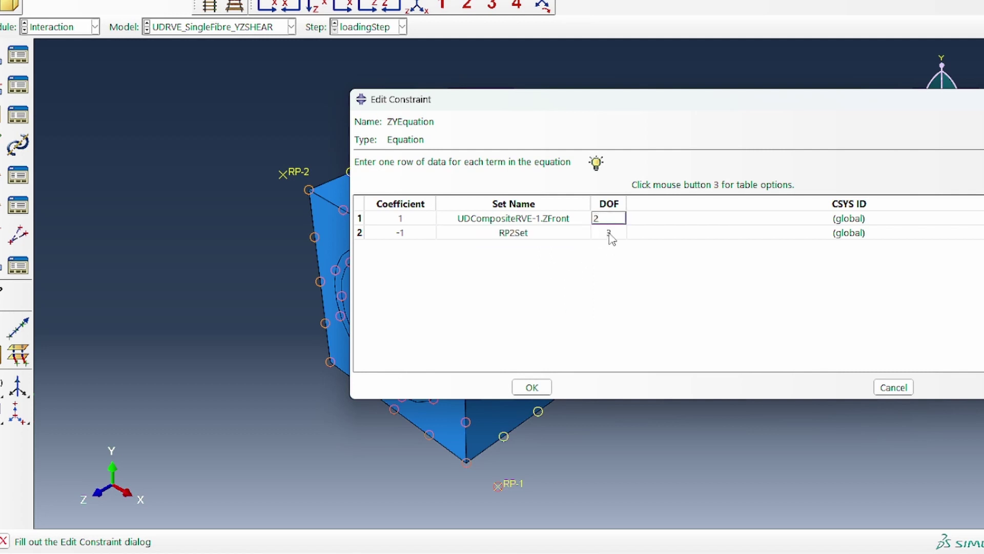
pyautogui.write('2')
pyautogui.click(609, 233)
pyautogui.write('2')
pyautogui.press('Return')
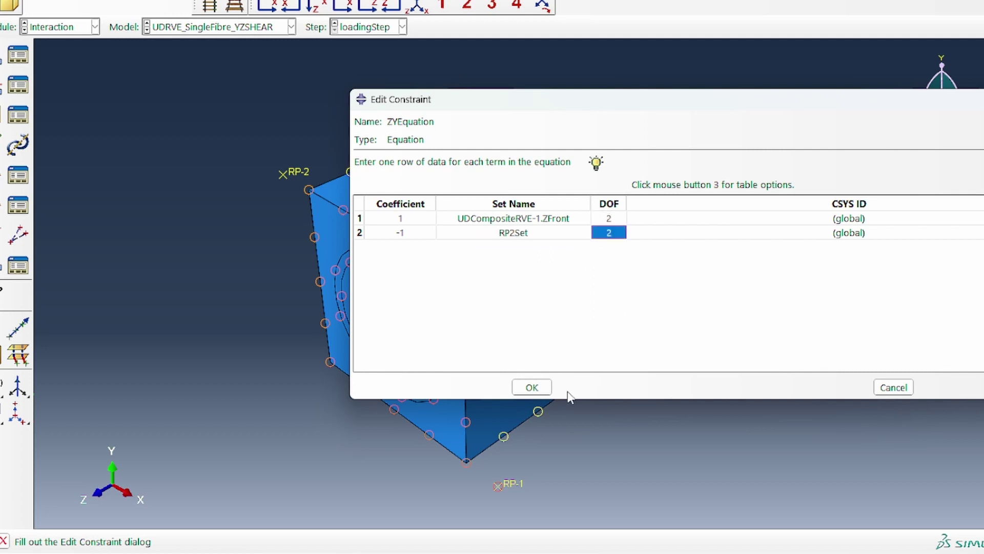
pyautogui.click(532, 387)
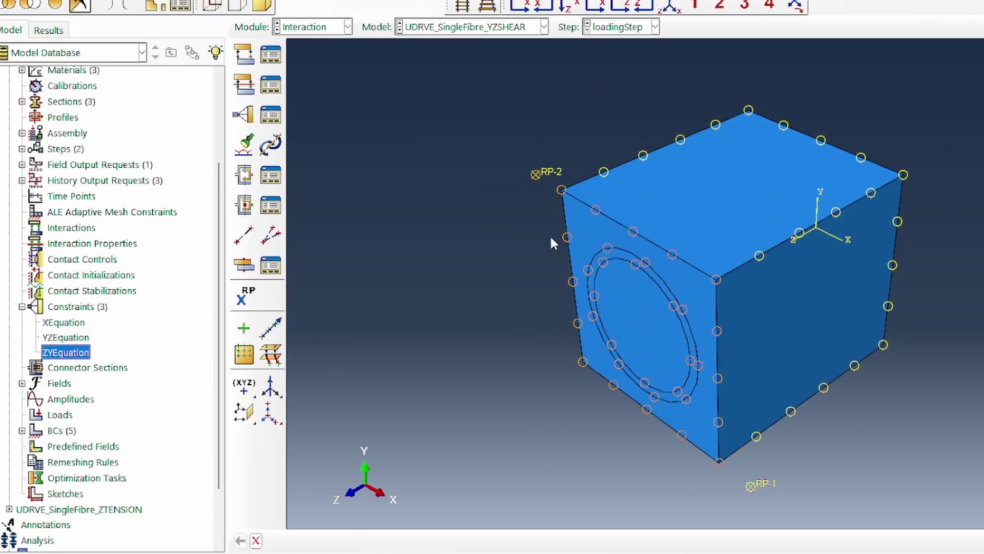
# Suppress the XEquation constraint in the YZ shear model
pyautogui.click(76, 338)
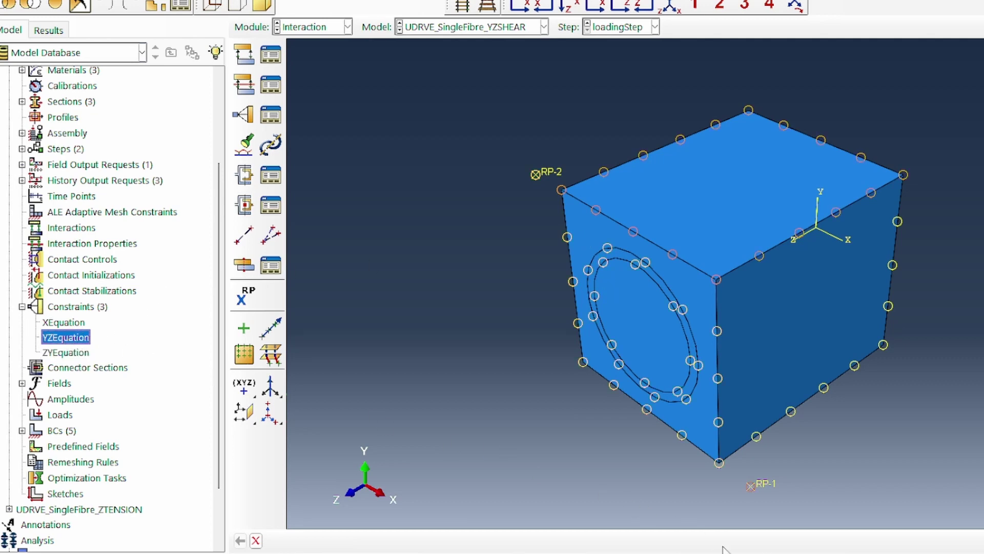
pyautogui.click(69, 323)
pyautogui.rightClick(69, 323)
pyautogui.click(122, 410)
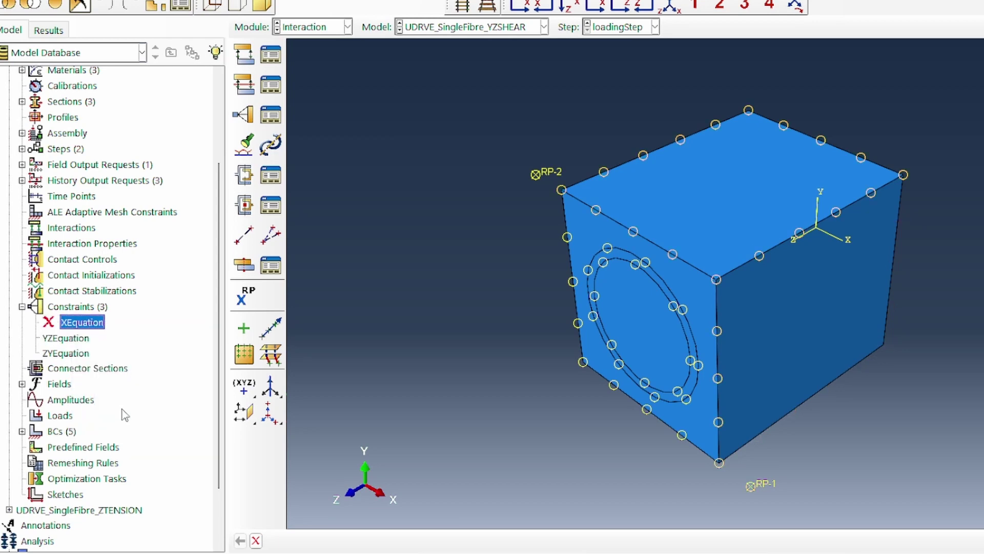
# Add a further displacement restraint to the YBackR boundary condition and enable U1 on ZBackR
pyautogui.click(22, 180)
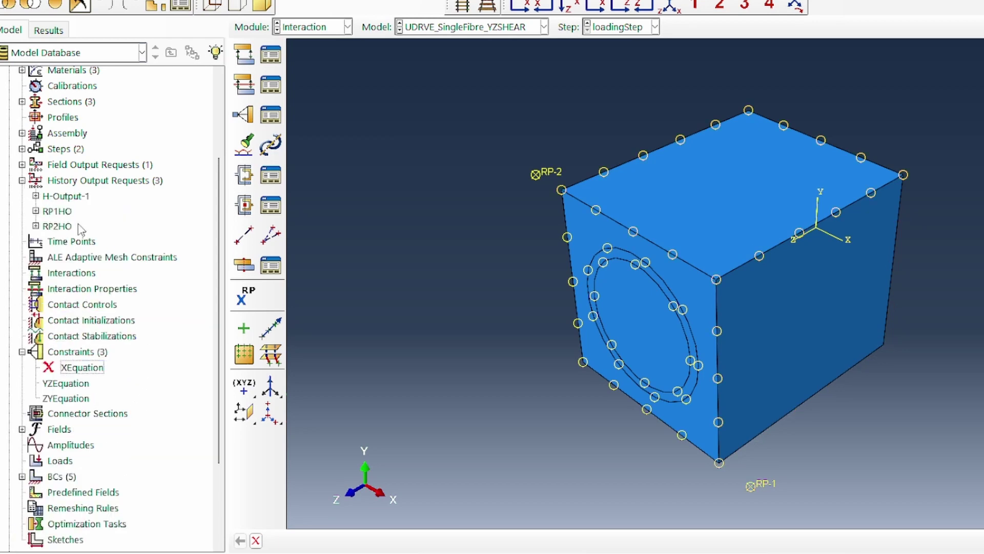
pyautogui.scroll(-3, 66, 229)
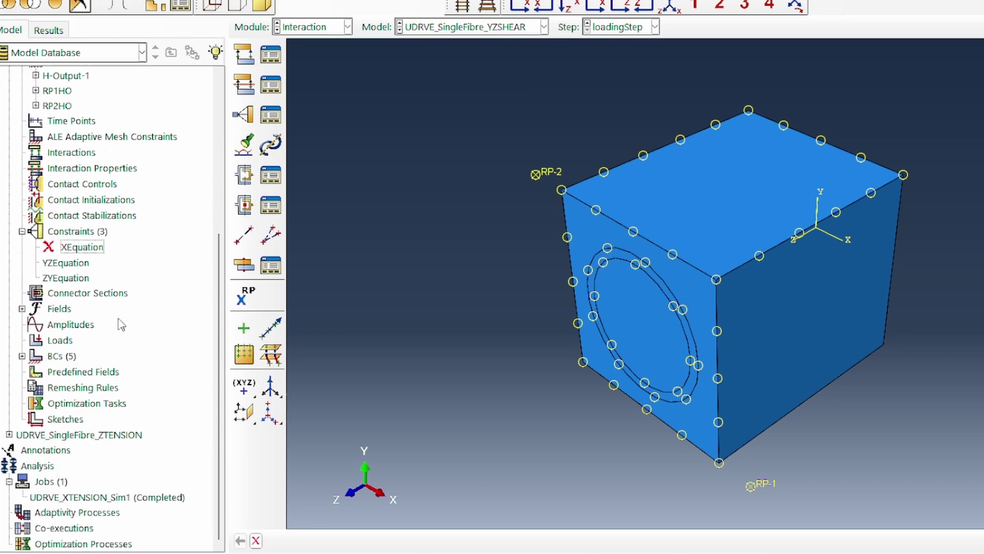
pyautogui.click(22, 356)
pyautogui.click(58, 372)
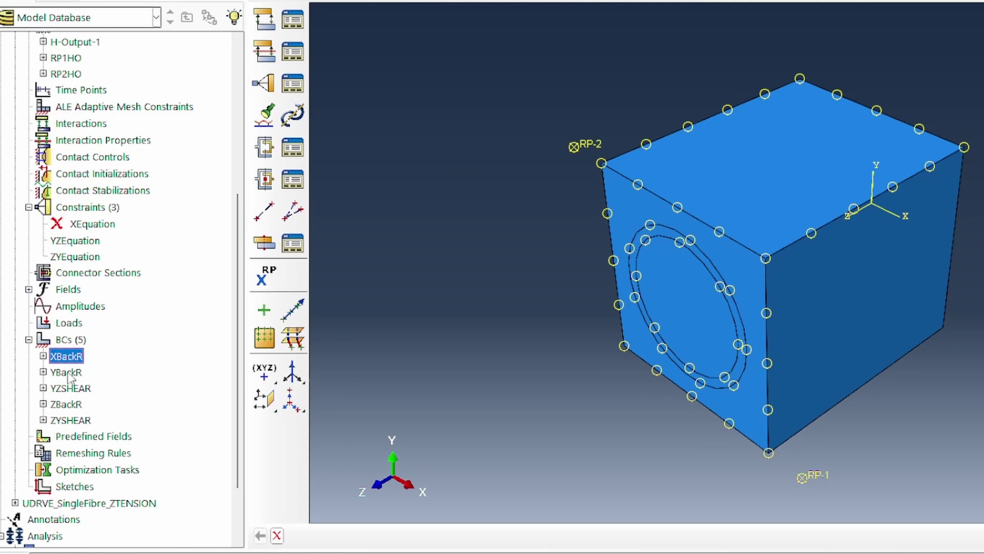
pyautogui.doubleClick(72, 372)
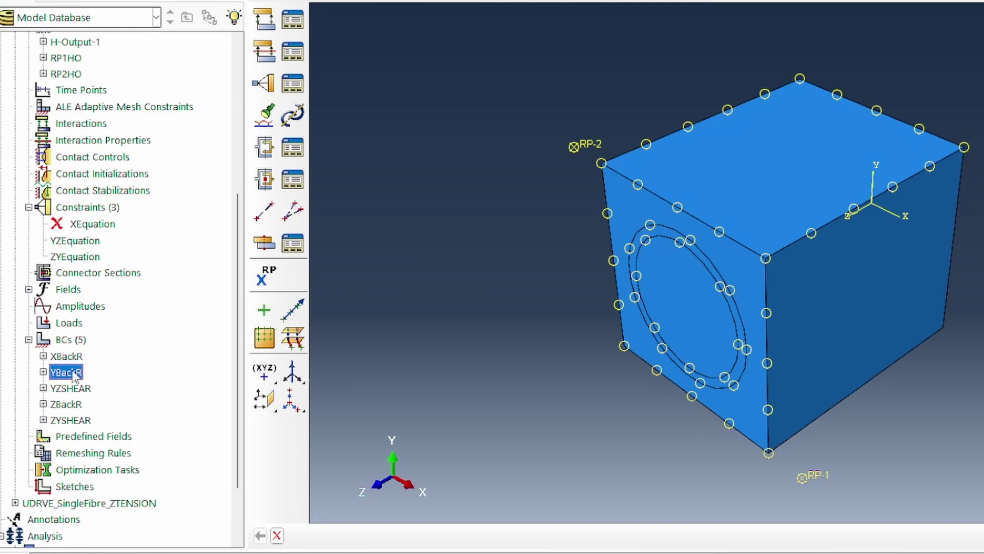
pyautogui.click(123, 341)
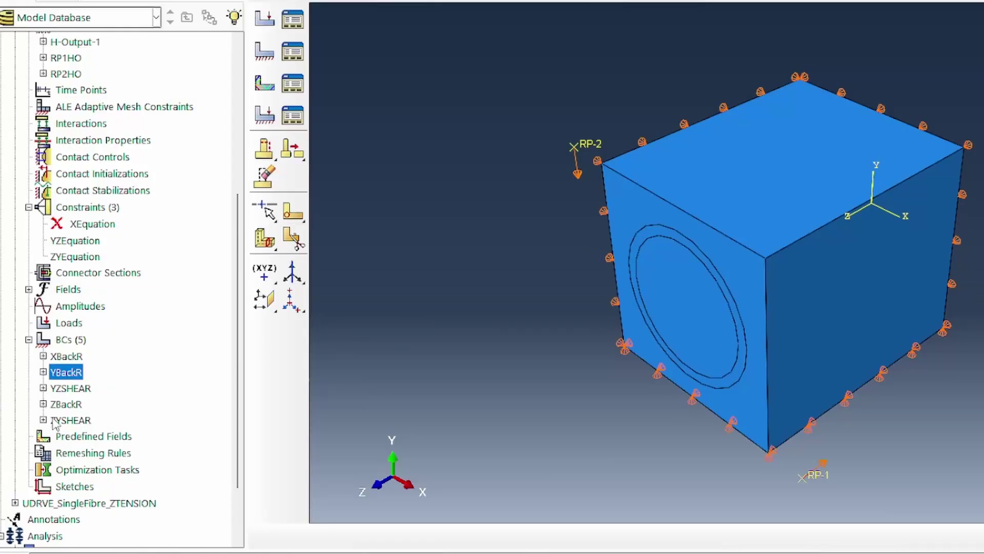
pyautogui.doubleClick(61, 405)
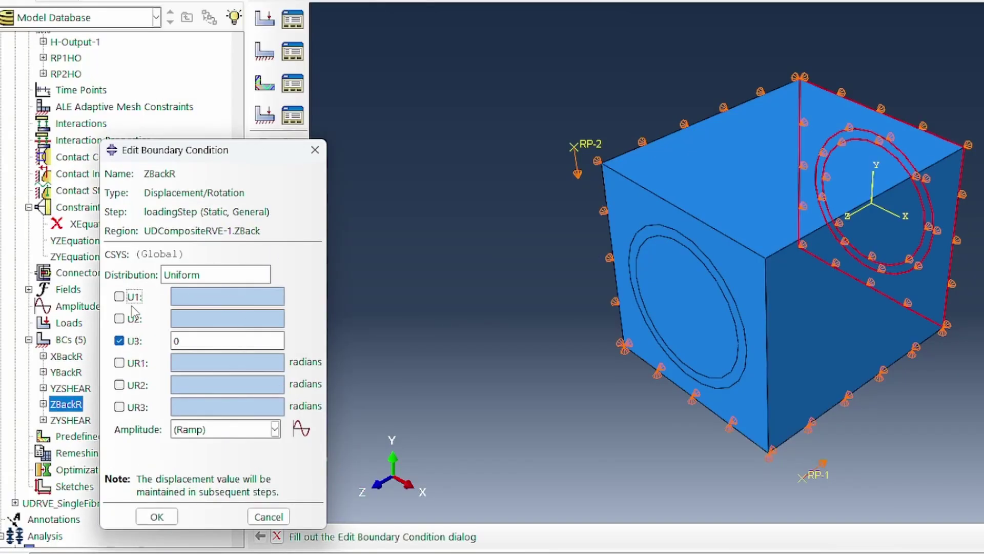
pyautogui.click(120, 296)
pyautogui.click(157, 516)
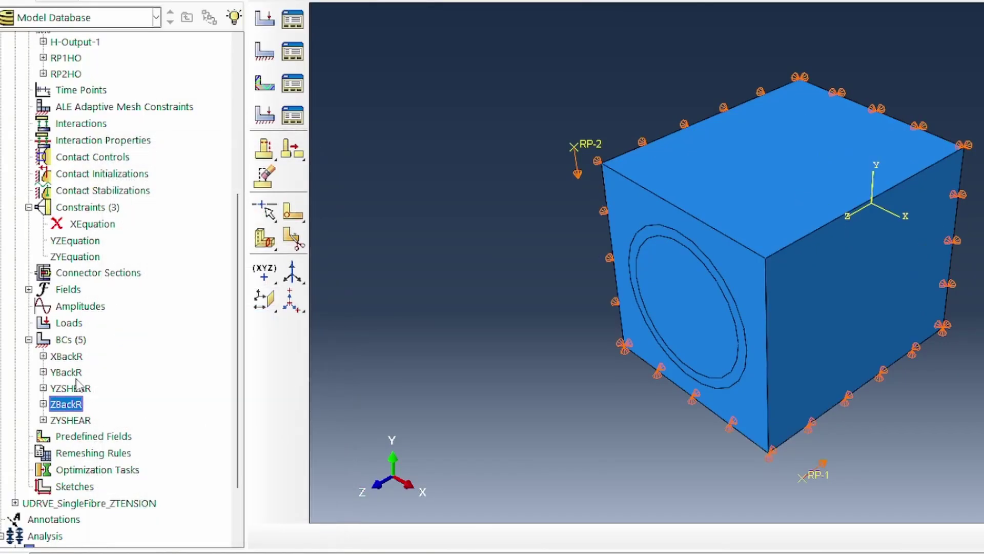
# Suppress the XBackR boundary condition in the YZ shear model
pyautogui.rightClick(70, 359)
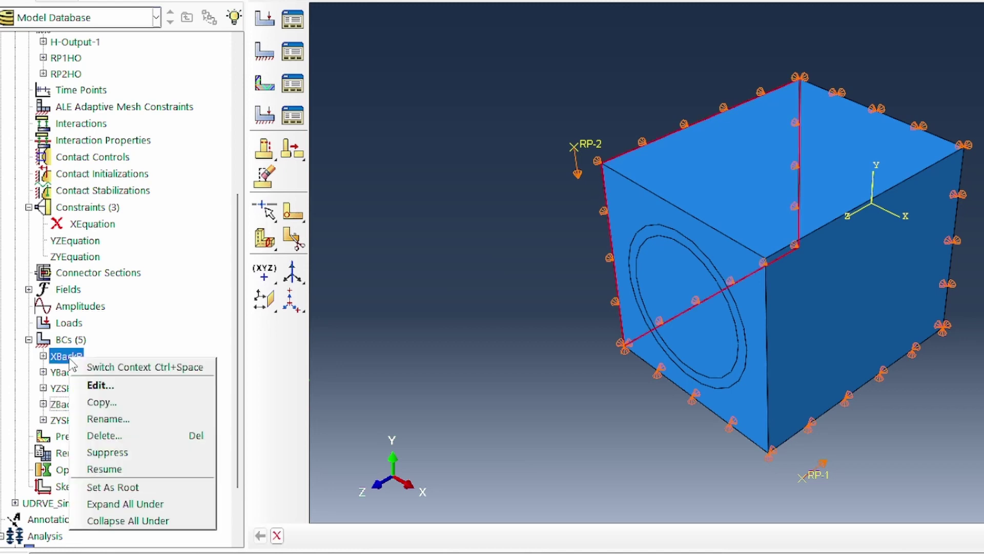
pyautogui.click(136, 454)
pyautogui.scroll(10, 137, 459)
pyautogui.click(15, 137)
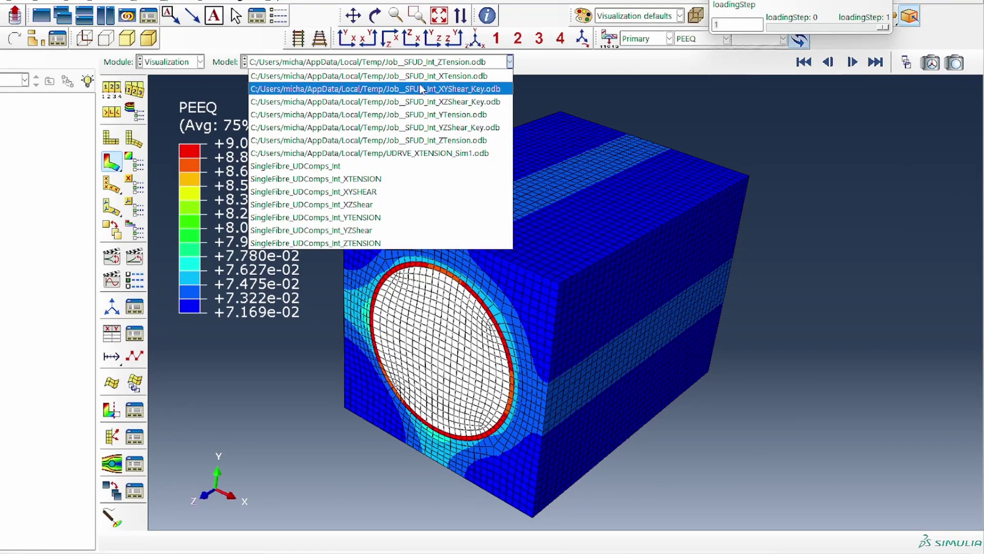
# Display the Job__SFUD_Int_XYShear_Key.odb results and animate the deformation by scale factor to examine the Mises stress from several angles
pyautogui.click(422, 90)
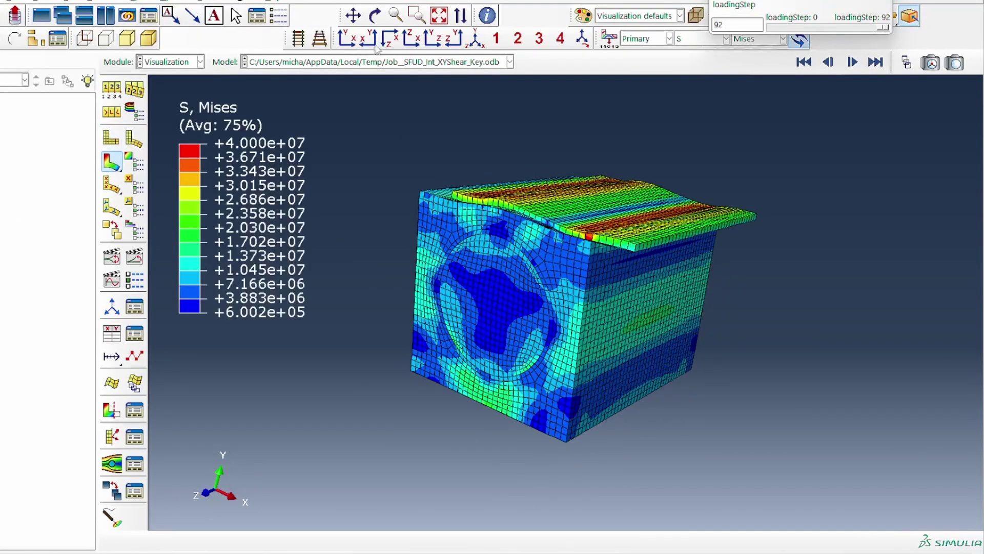
pyautogui.click(375, 15)
pyautogui.moveTo(591, 320); pyautogui.dragTo(560, 353)
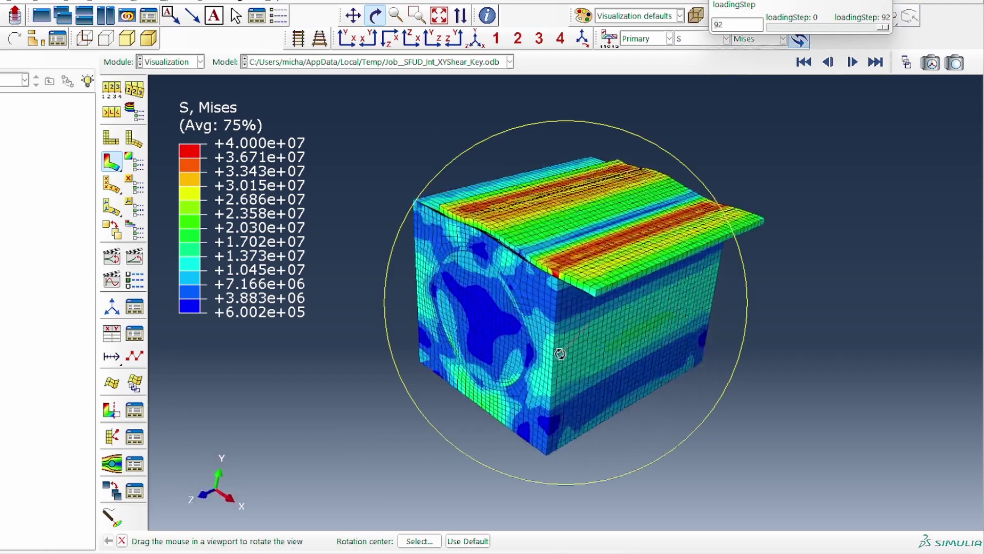
pyautogui.click(112, 256)
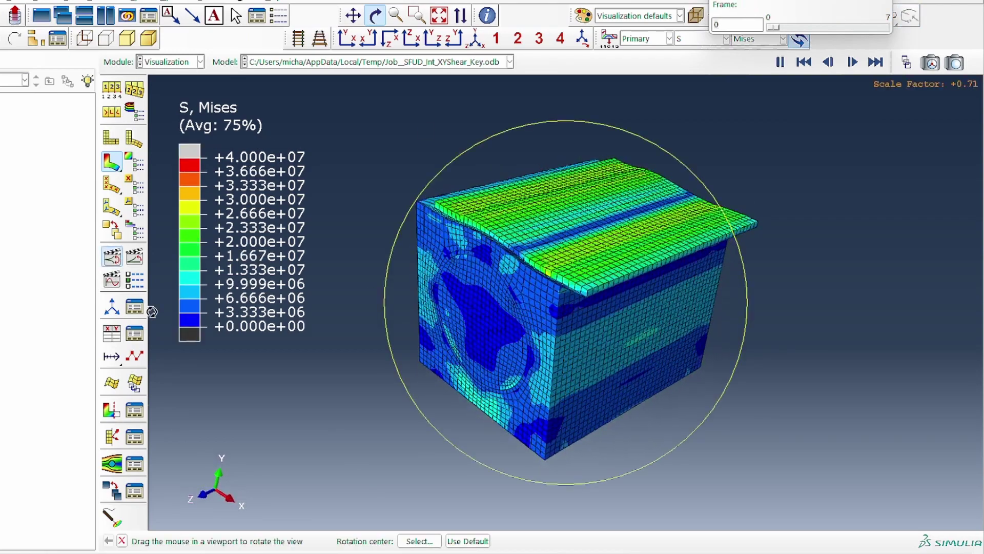
pyautogui.moveTo(624, 345); pyautogui.dragTo(562, 349)
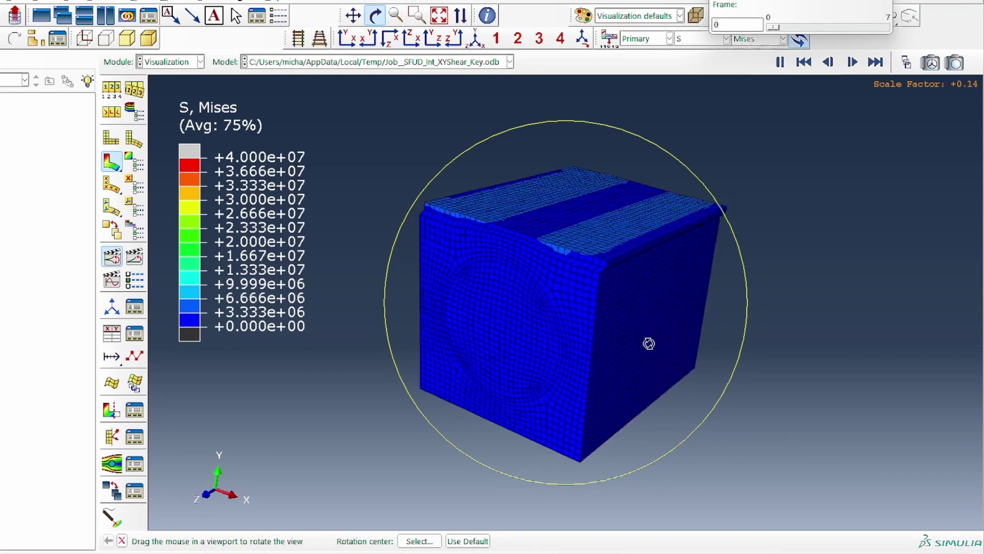
pyautogui.moveTo(658, 349); pyautogui.dragTo(603, 276)
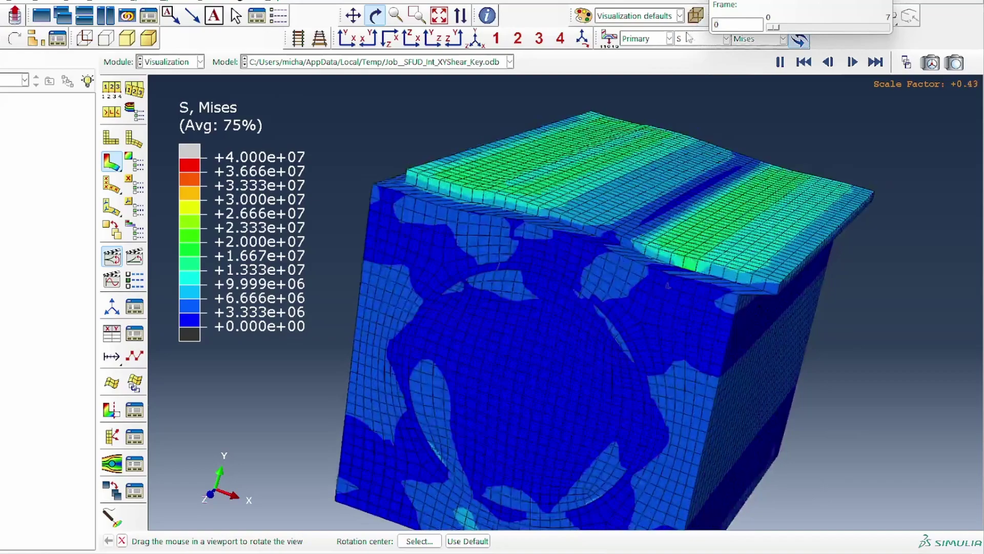
# Display the PEEQ contours of the XY shear results, stop the animation and examine the deformed RVE around its sheared upper layer
pyautogui.click(690, 37)
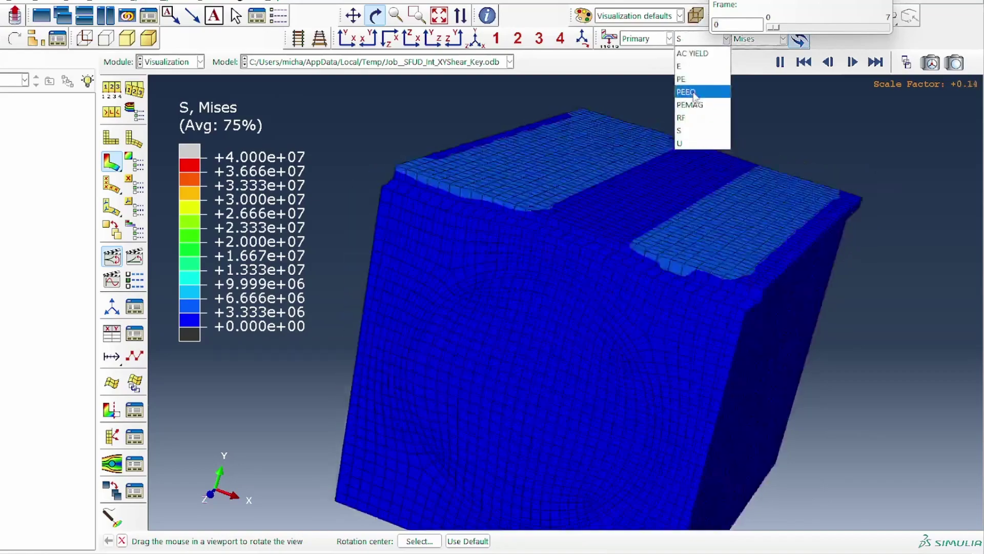
pyautogui.click(702, 81)
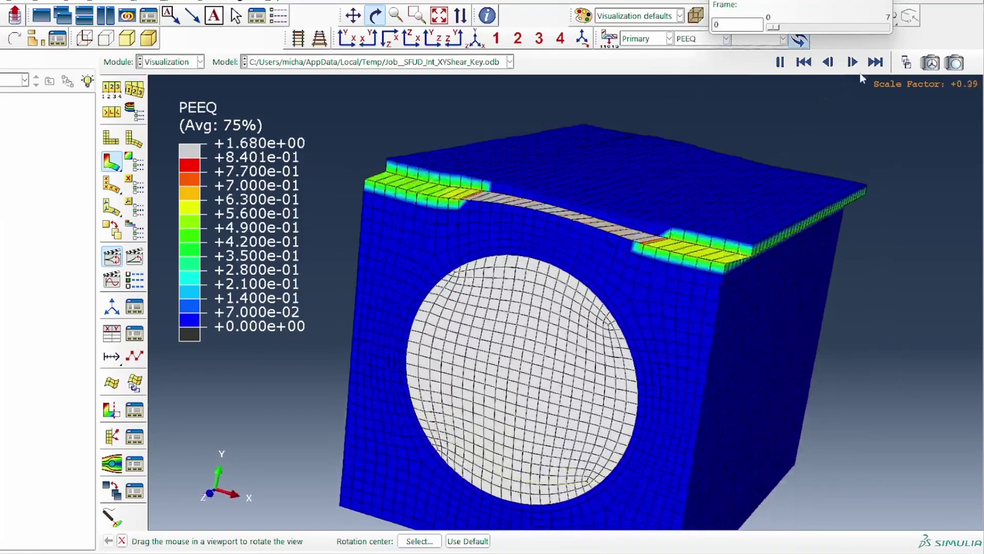
pyautogui.click(111, 256)
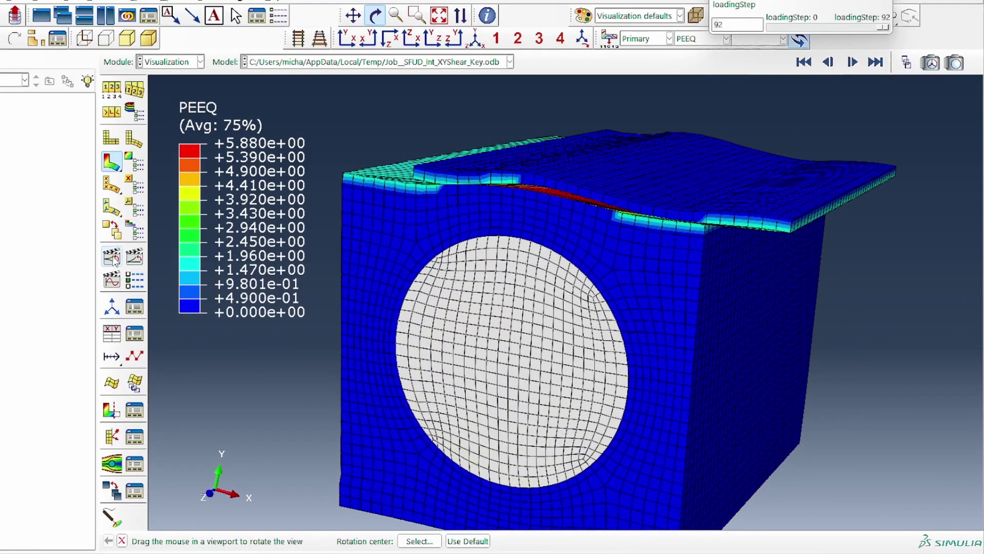
pyautogui.moveTo(528, 388); pyautogui.dragTo(572, 402)
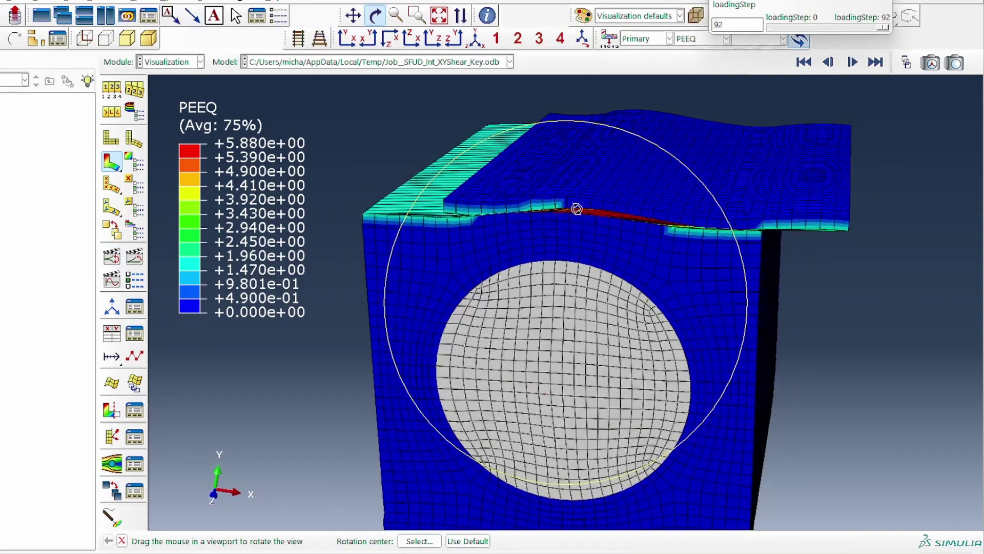
pyautogui.moveTo(736, 233); pyautogui.dragTo(470, 310)
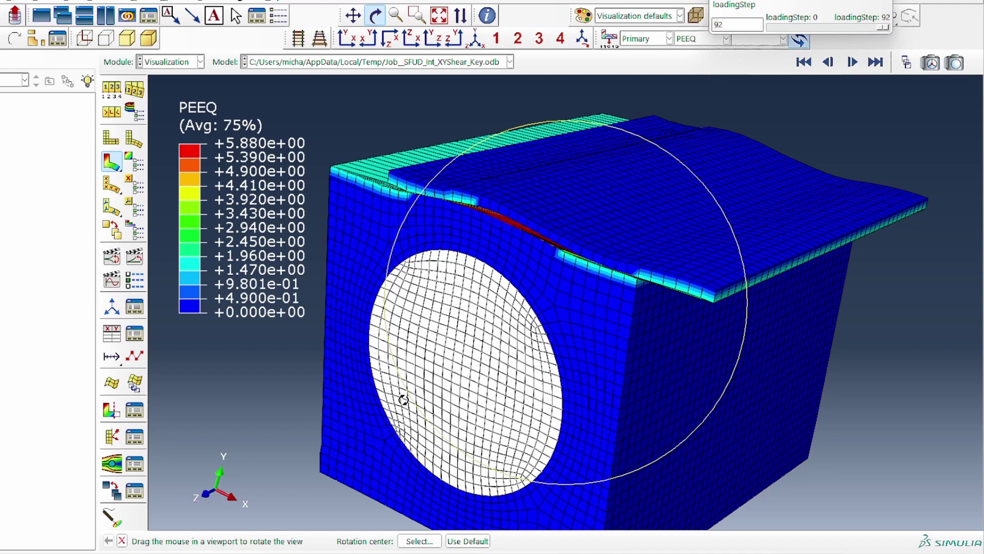
# Display the Mises stress contours on the deformed RVE of Job__SFUD_Int_XZShear_Key.odb and animate the deformation by scale factor
pyautogui.moveTo(403, 400); pyautogui.dragTo(545, 403)
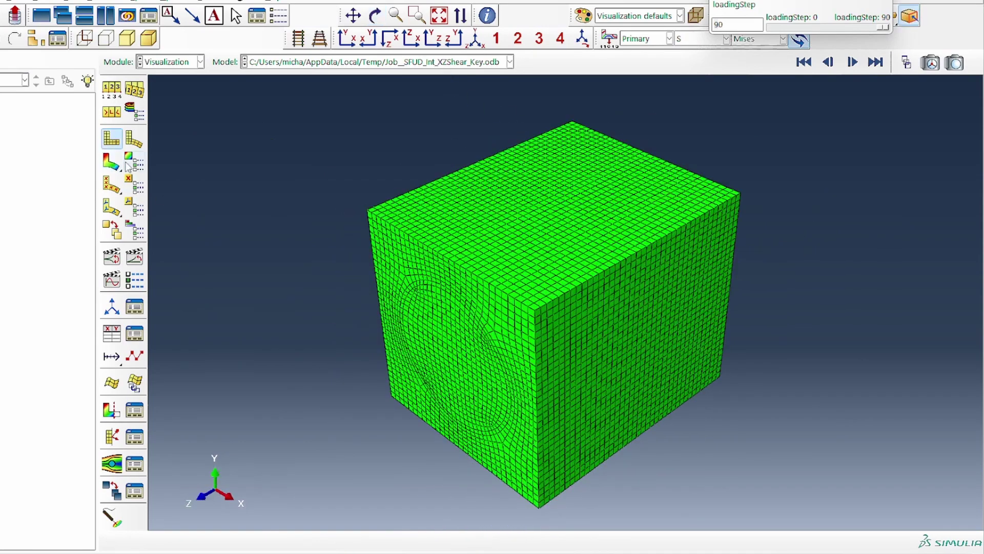
pyautogui.click(127, 165)
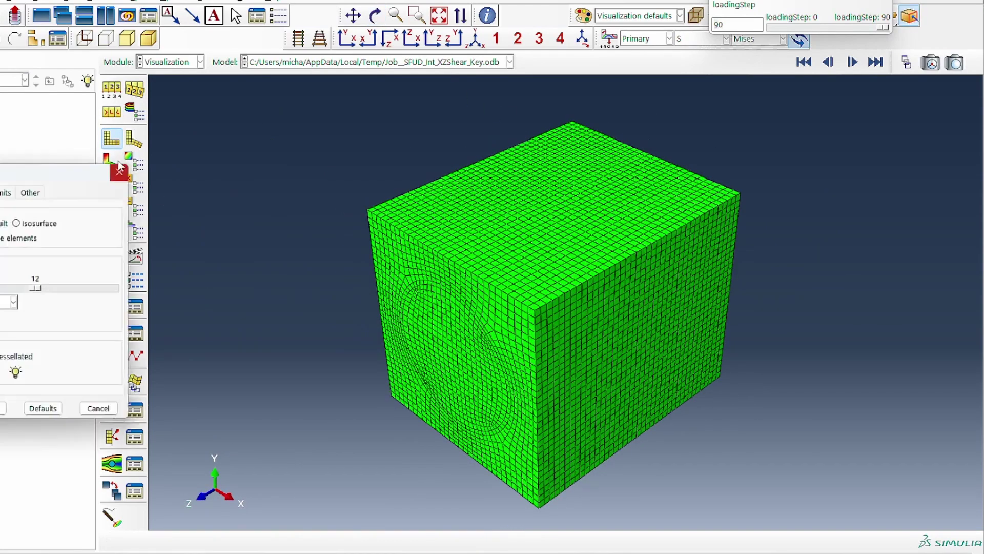
pyautogui.click(125, 168)
pyautogui.click(111, 162)
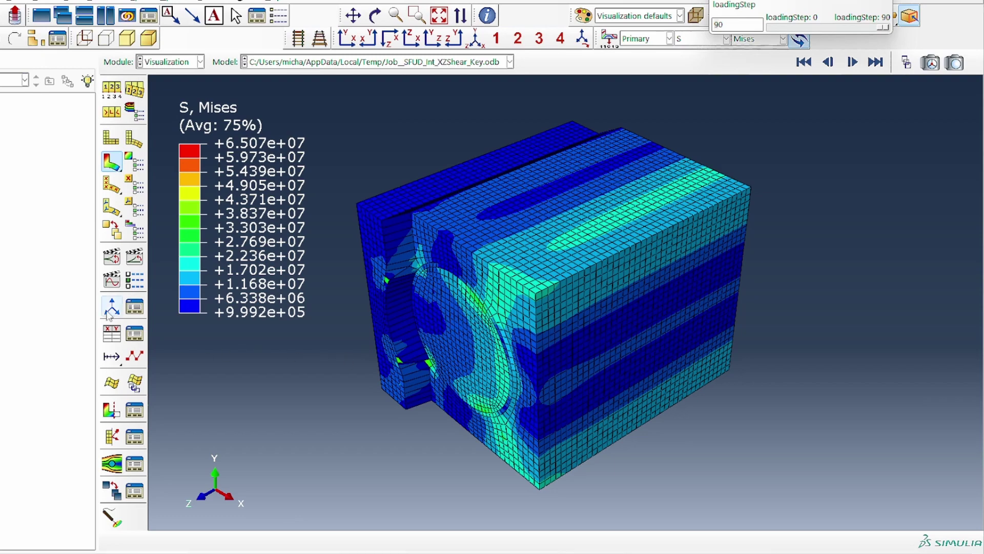
pyautogui.click(114, 262)
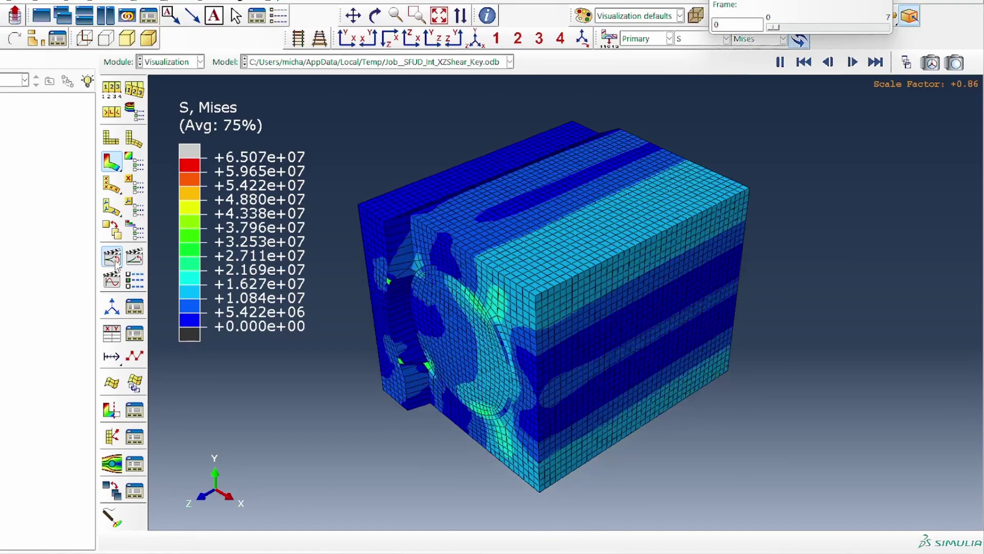
# Display the PEEQ contours of the XZ shear results and examine the sheared layer beside the fibre, both static and animated by scale factor
pyautogui.click(697, 39)
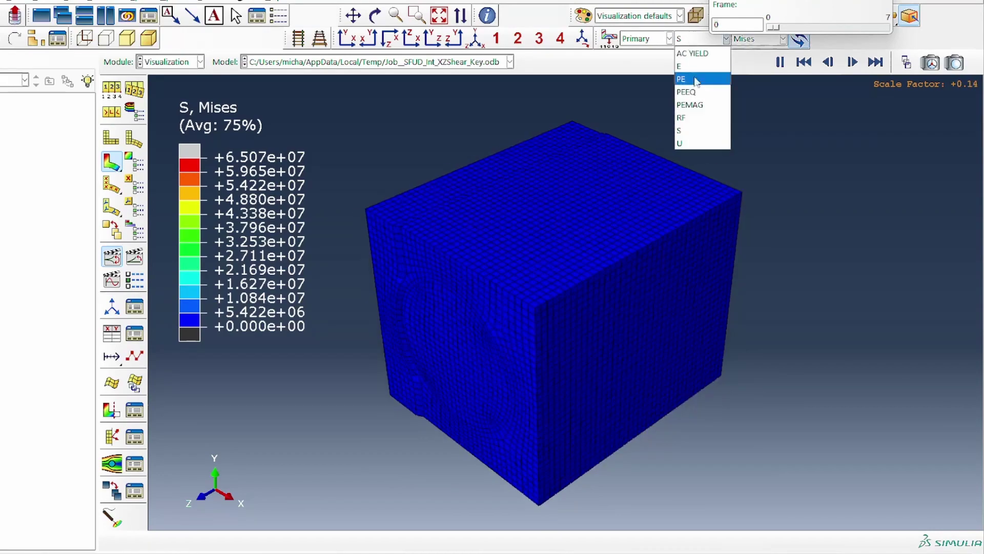
pyautogui.click(697, 91)
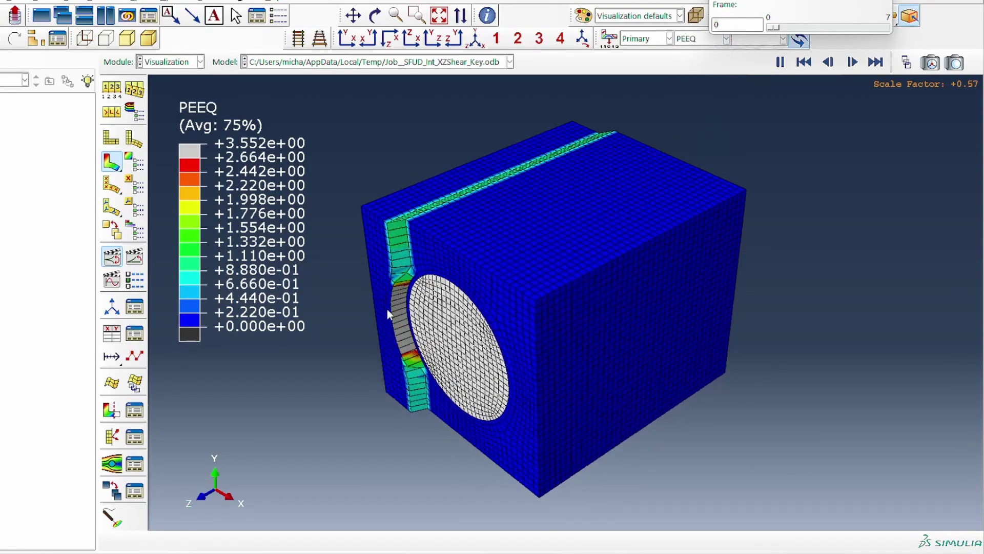
pyautogui.click(112, 257)
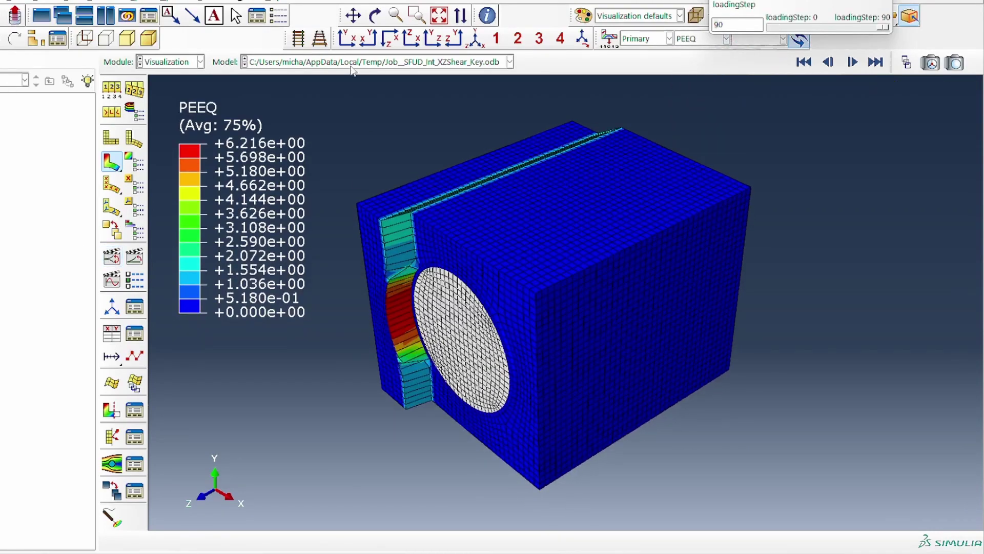
pyautogui.click(376, 15)
pyautogui.moveTo(517, 362); pyautogui.dragTo(554, 361)
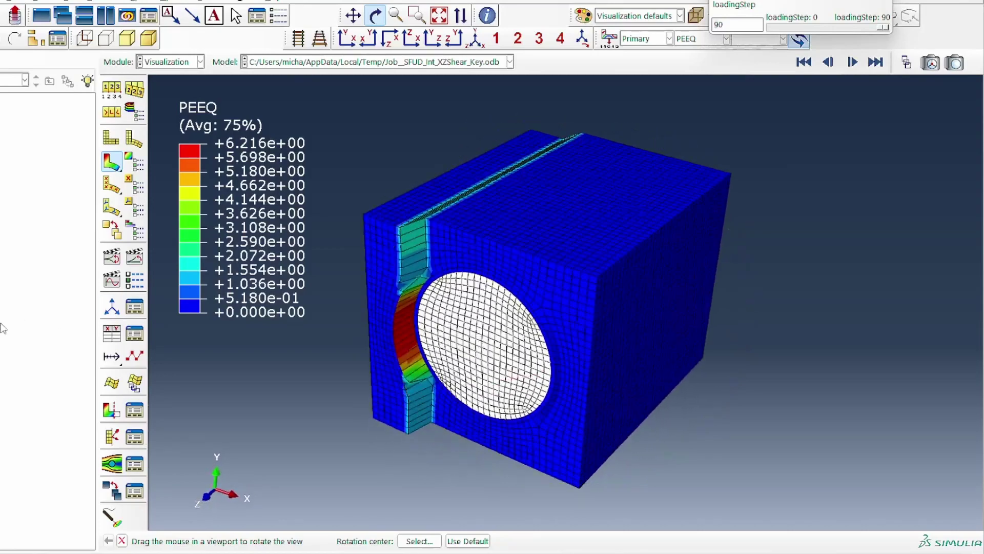
pyautogui.click(111, 256)
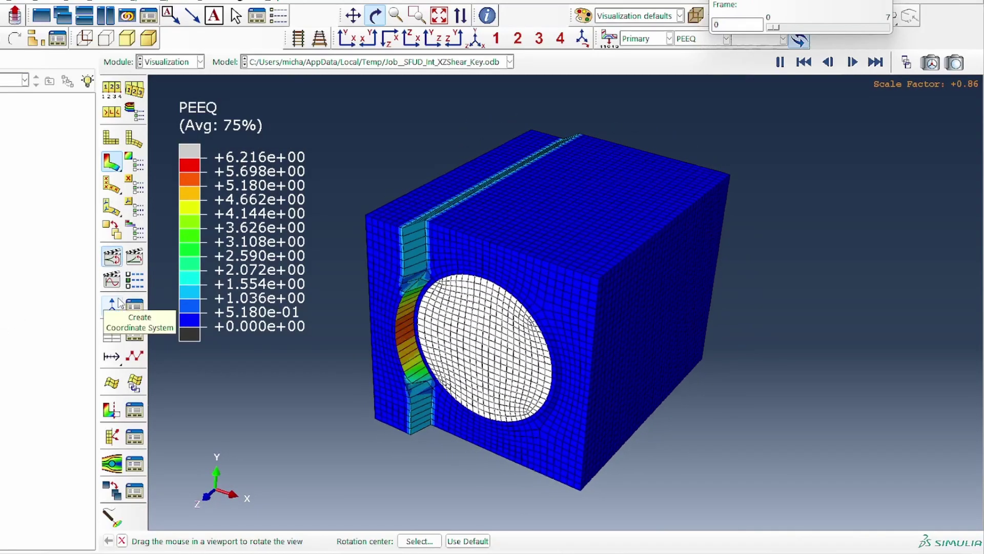
pyautogui.click(112, 255)
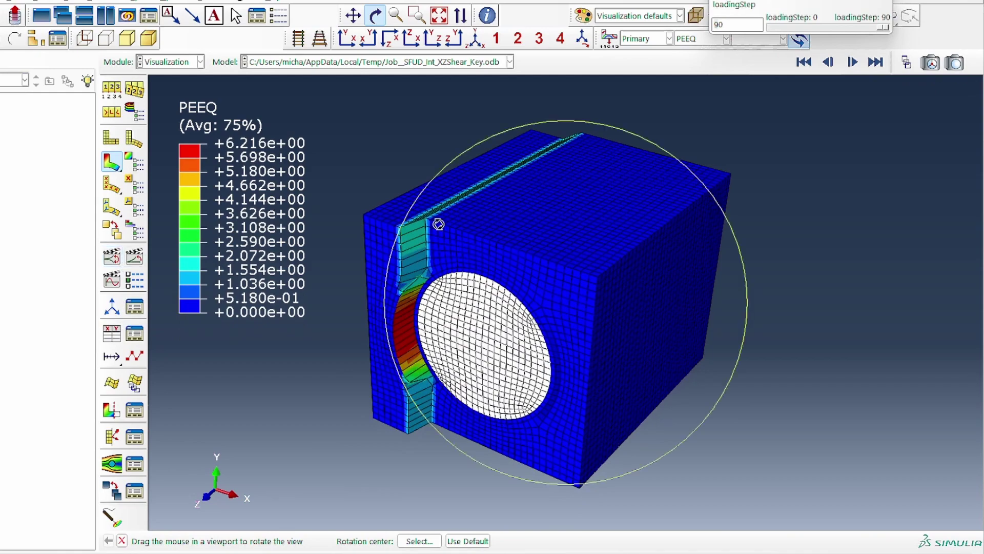
# Switch to the Job__SFUD_Int_YZShear_Key.odb results and examine the Mises stress on the deformed RVE with a scale factor animation
pyautogui.click(372, 63)
pyautogui.click(364, 99)
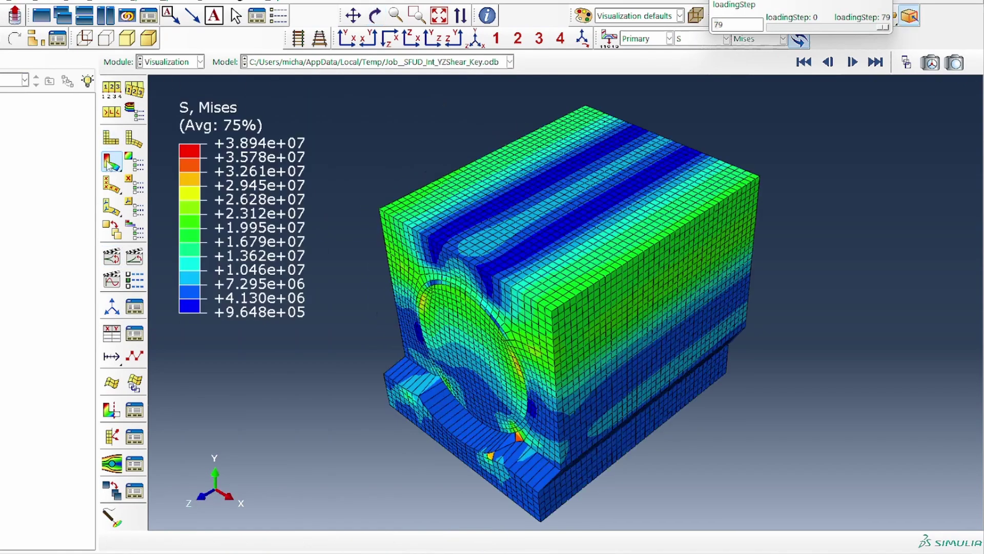
pyautogui.click(112, 255)
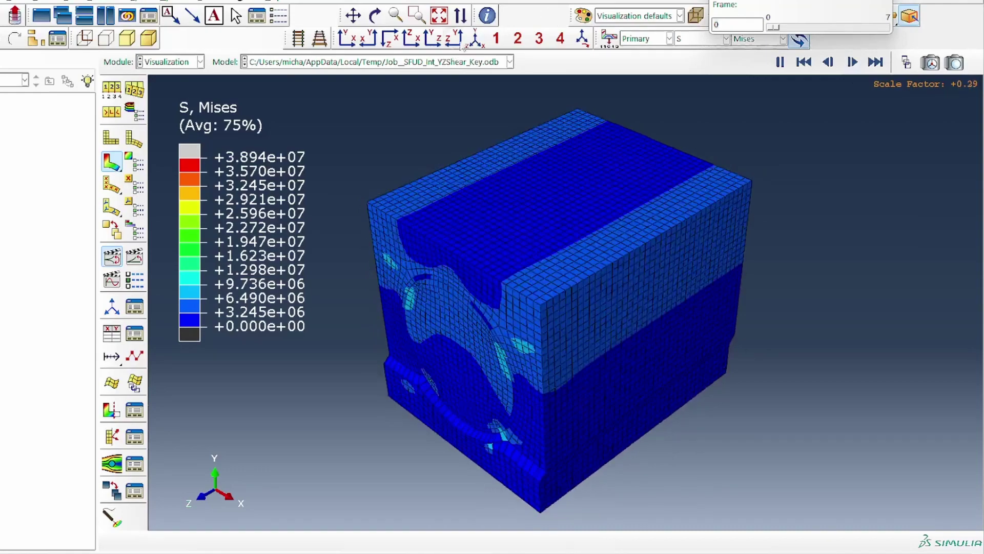
pyautogui.click(110, 259)
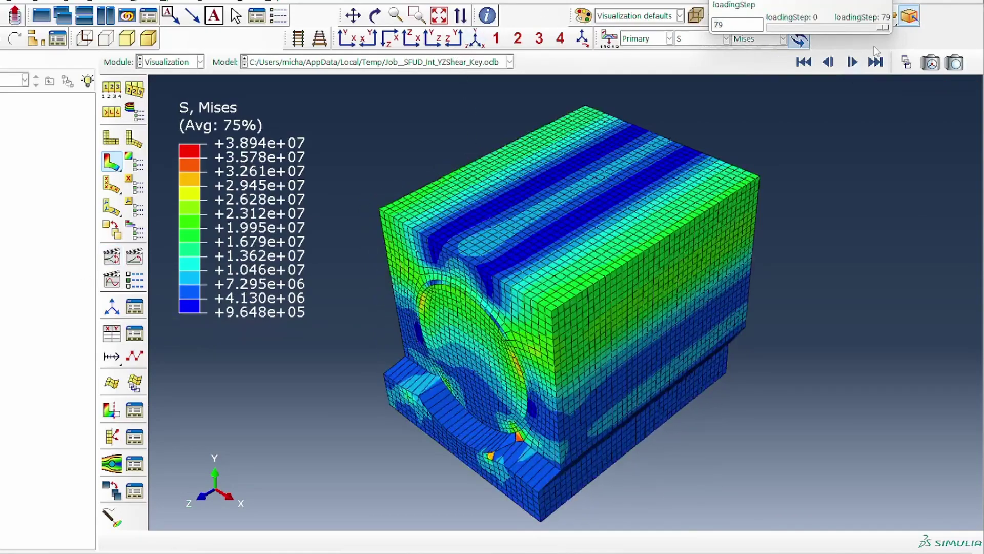
# Display the PEEQ contours of the YZ shear results and examine the sheared layer beneath the fibre from several angles
pyautogui.click(704, 40)
pyautogui.click(697, 92)
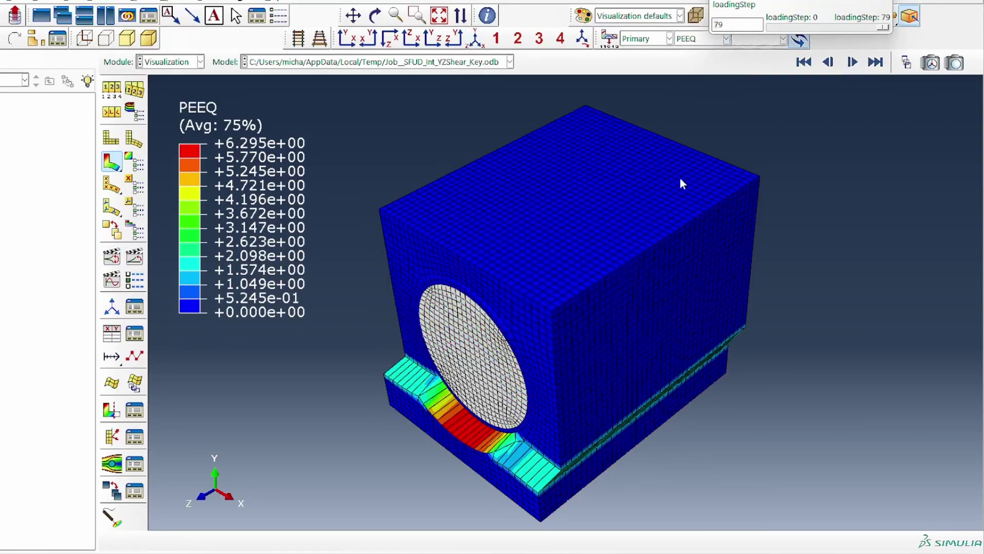
pyautogui.click(375, 16)
pyautogui.moveTo(589, 215); pyautogui.dragTo(474, 404)
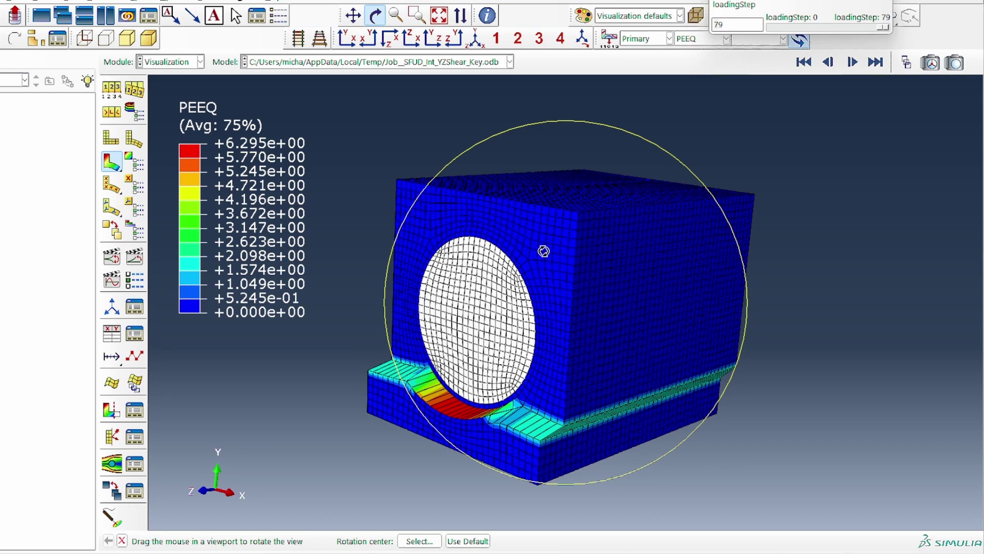
pyautogui.moveTo(543, 251); pyautogui.dragTo(543, 324)
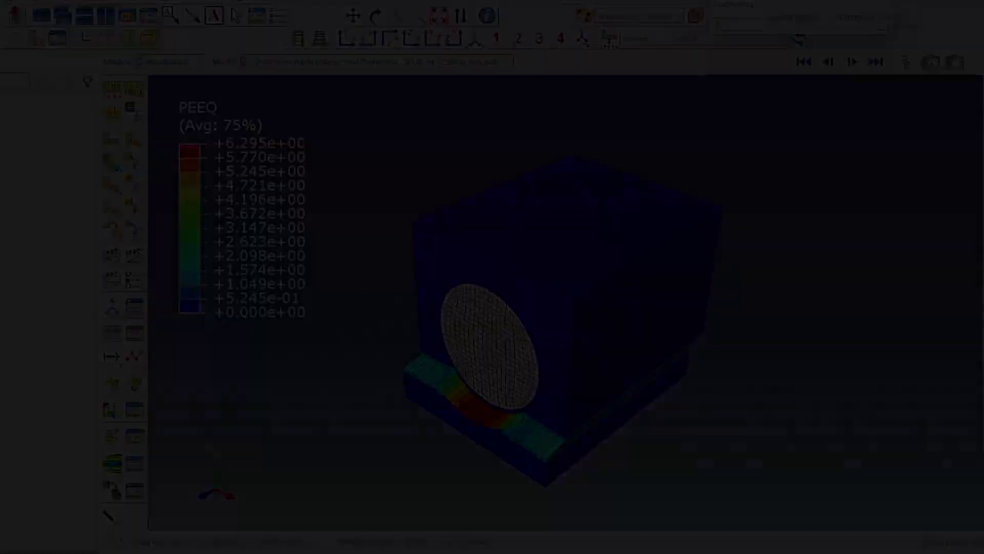